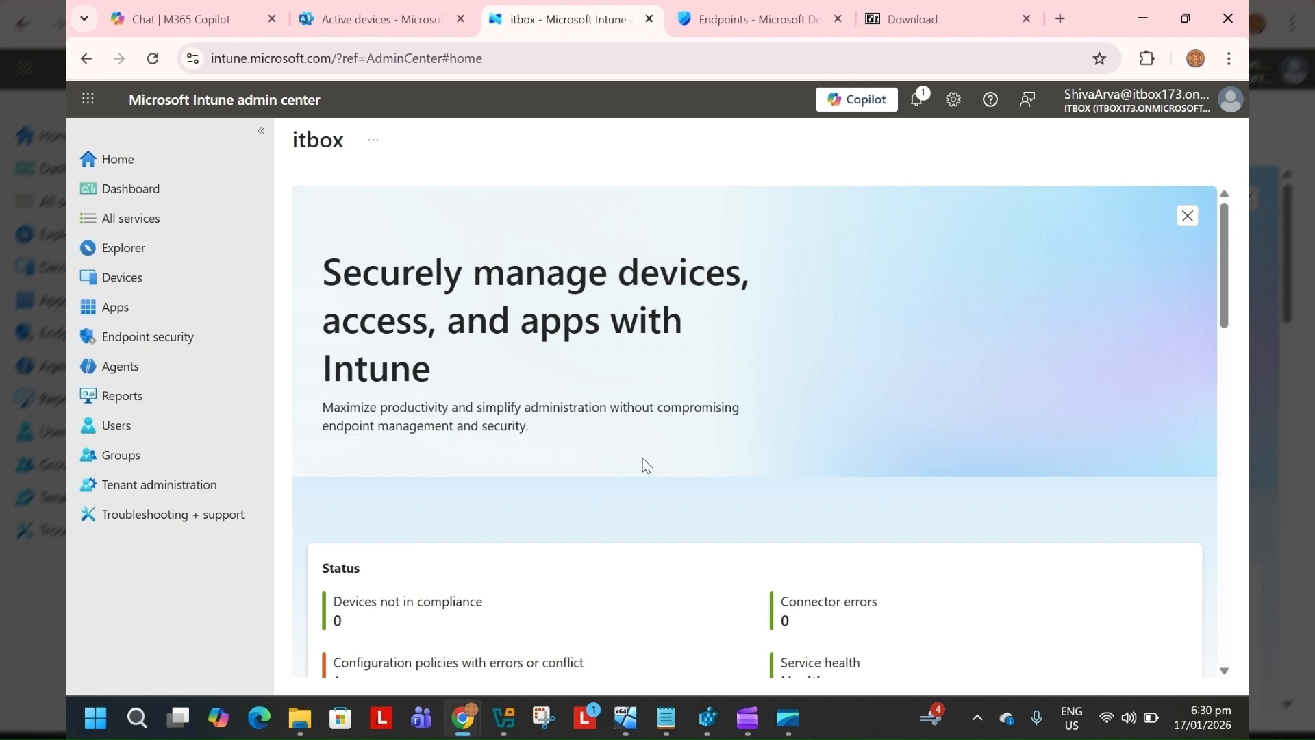
Open the 1.ConverterTool folder inside Win32apps that contains IntuneWinAppUtil.exe
left_click(936, 22)
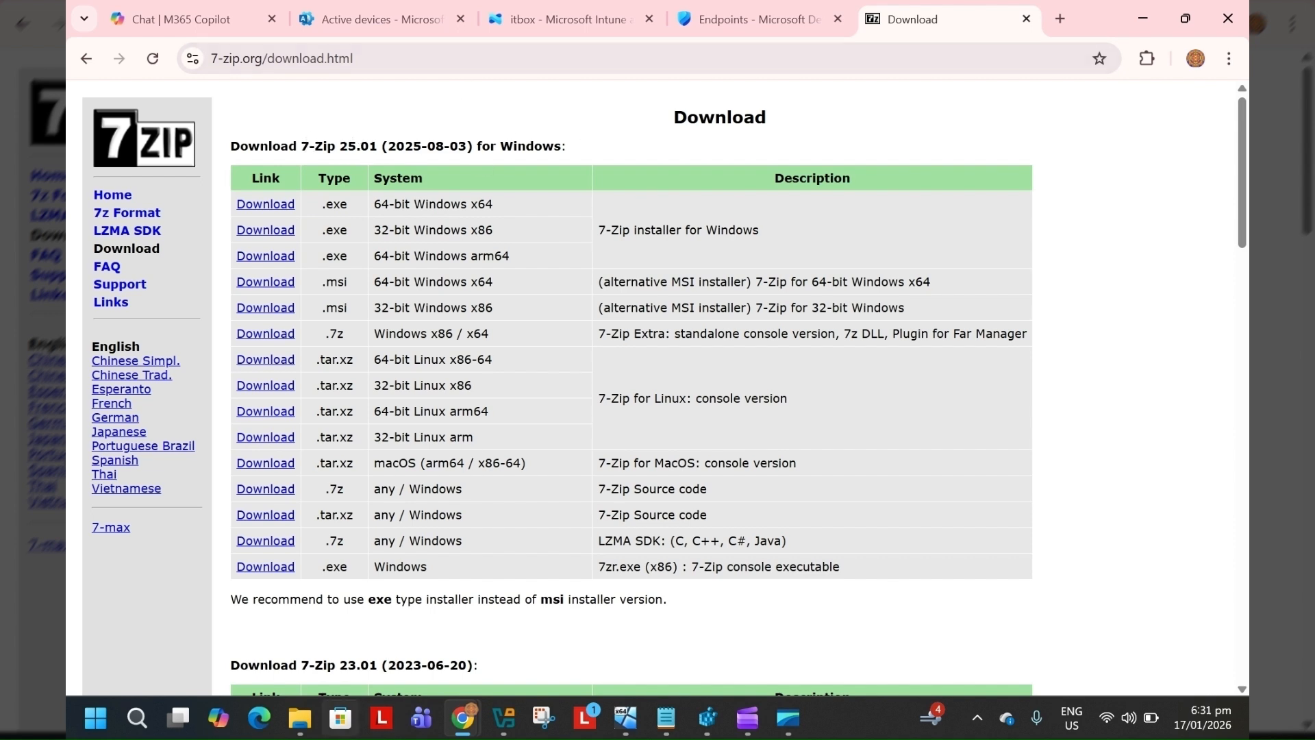
left_click(297, 726)
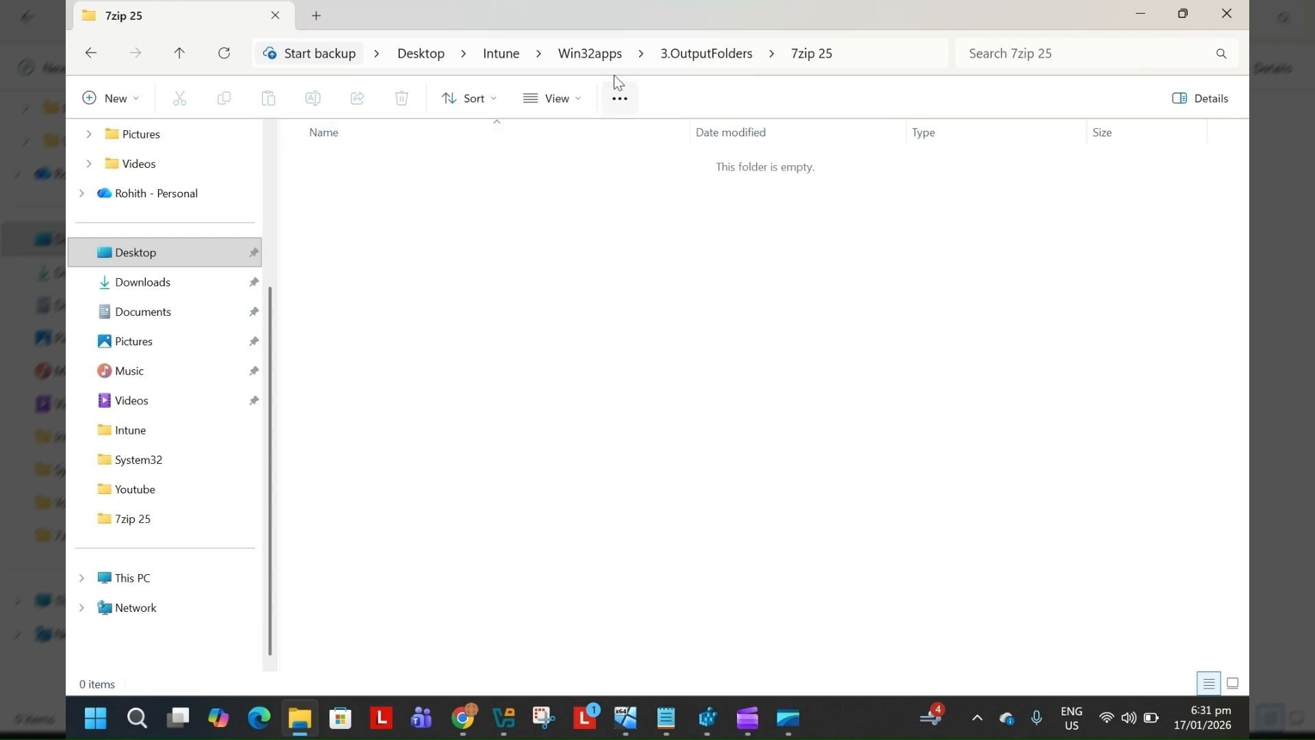
left_click(596, 59)
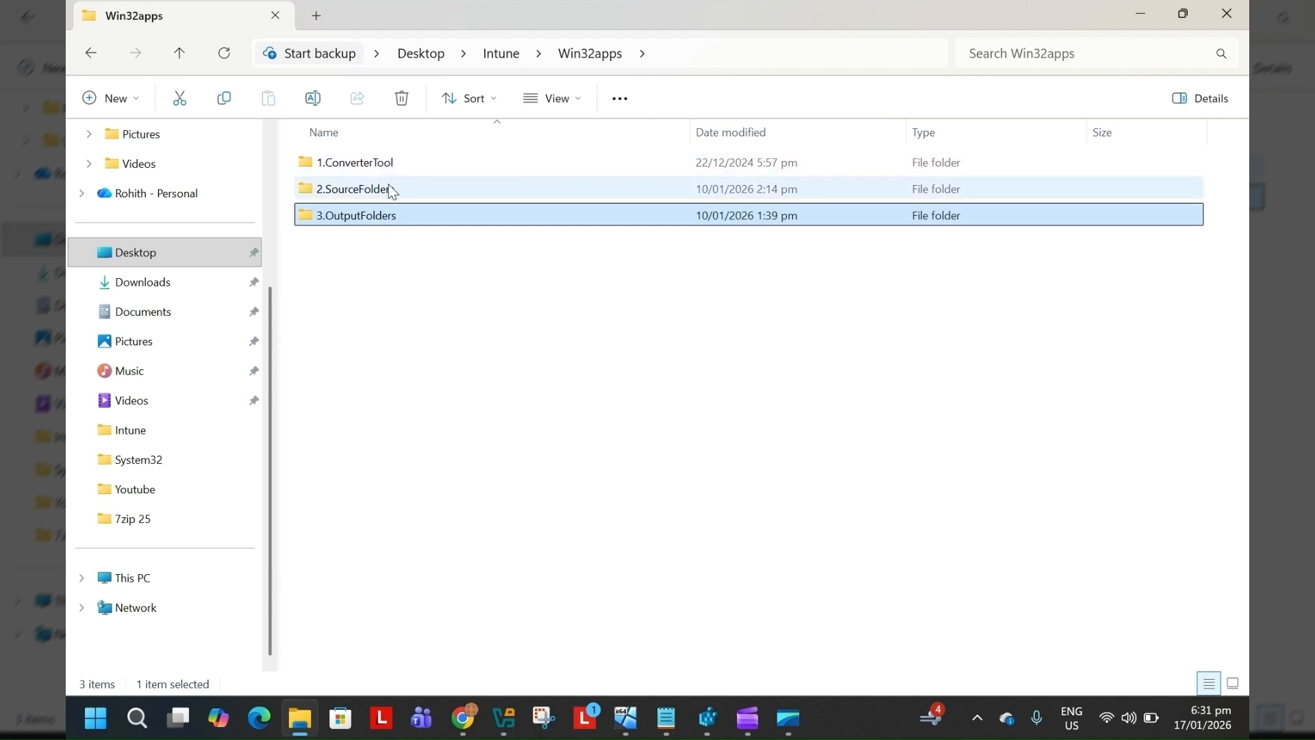
mouse_move(388, 219)
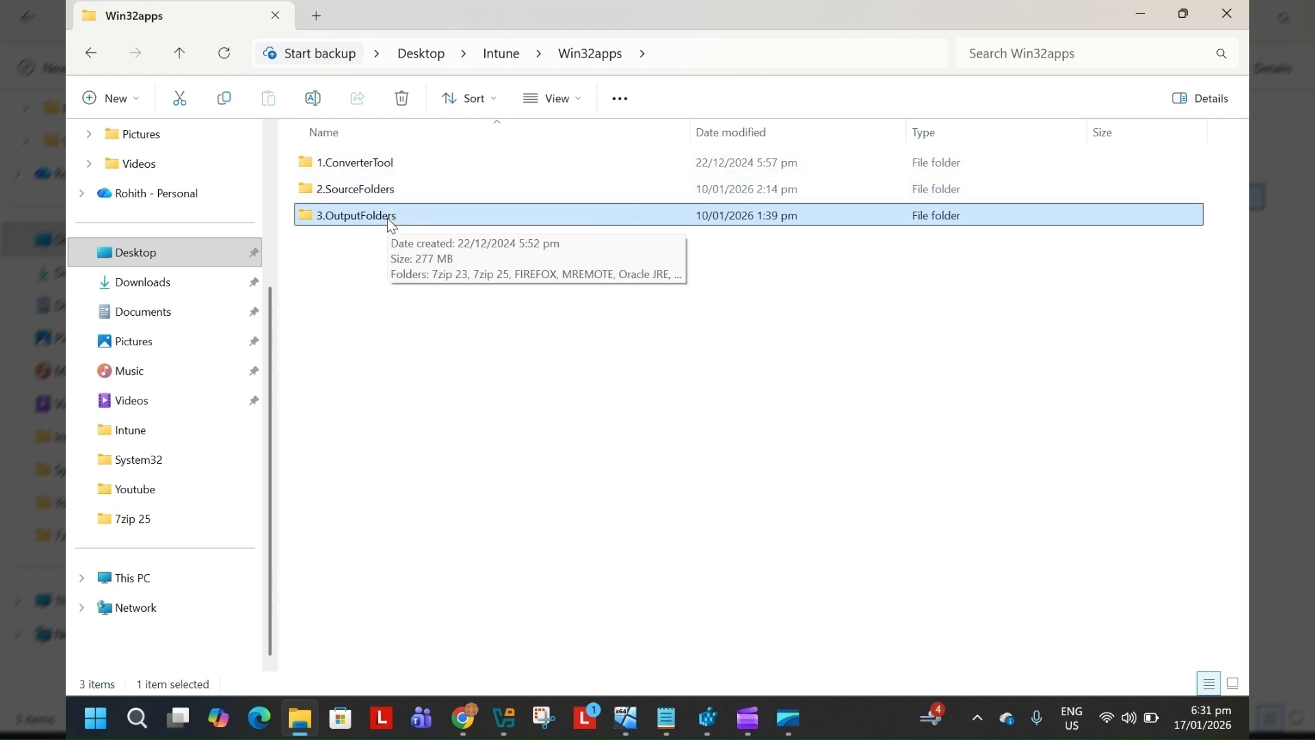
double_click(400, 171)
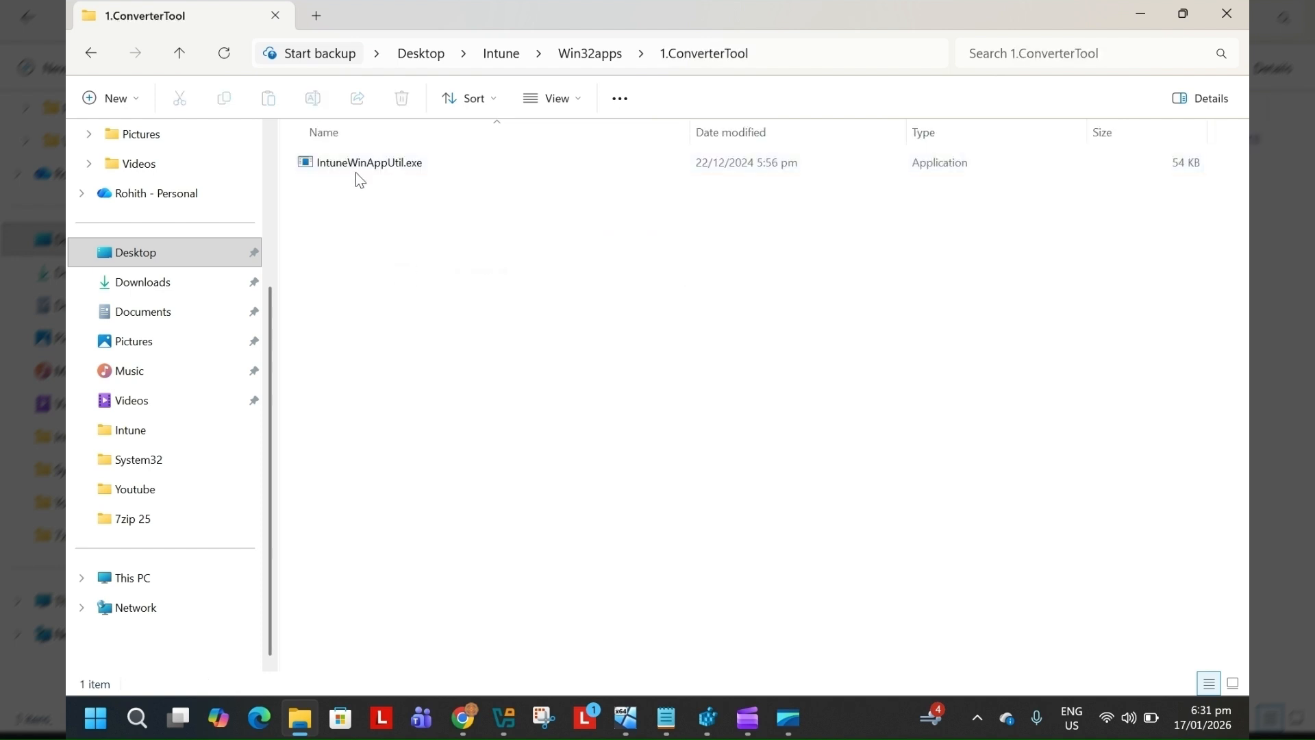
mouse_move(400, 169)
Search for cmd and open Command Prompt as administrator
left_click(145, 719)
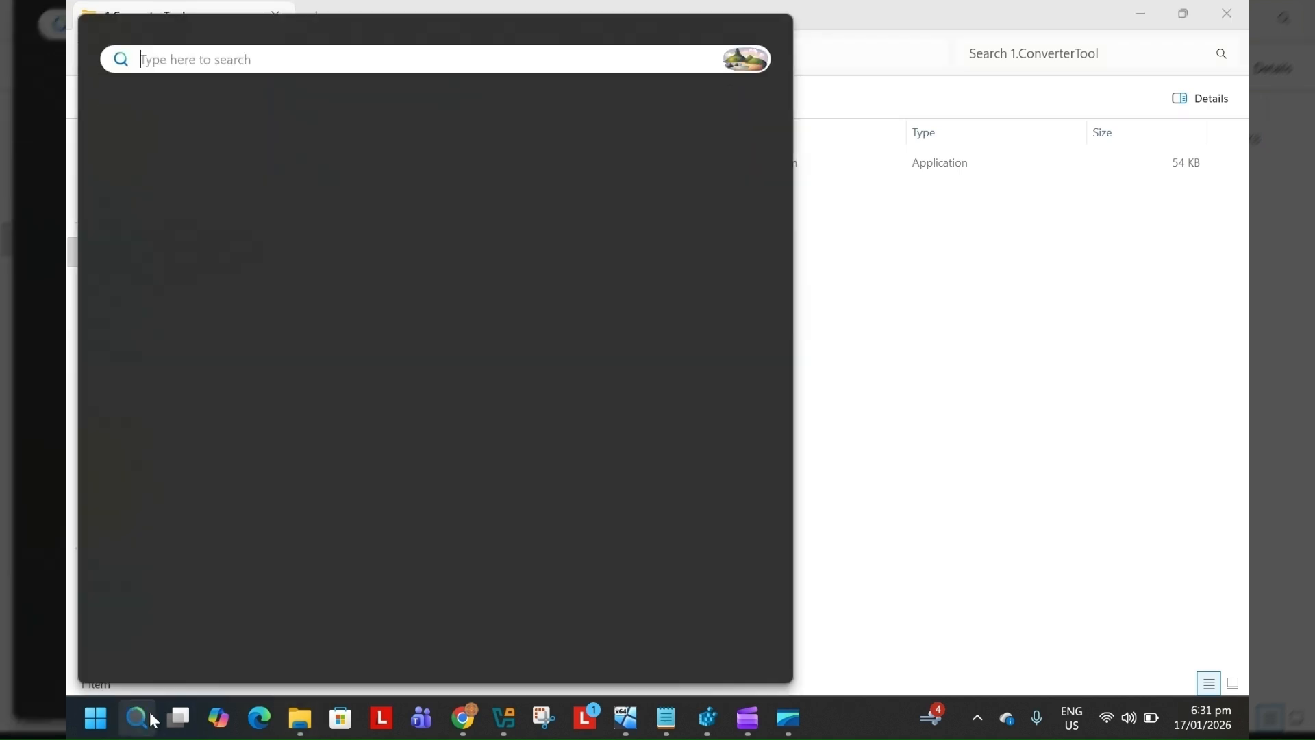
type("cmd")
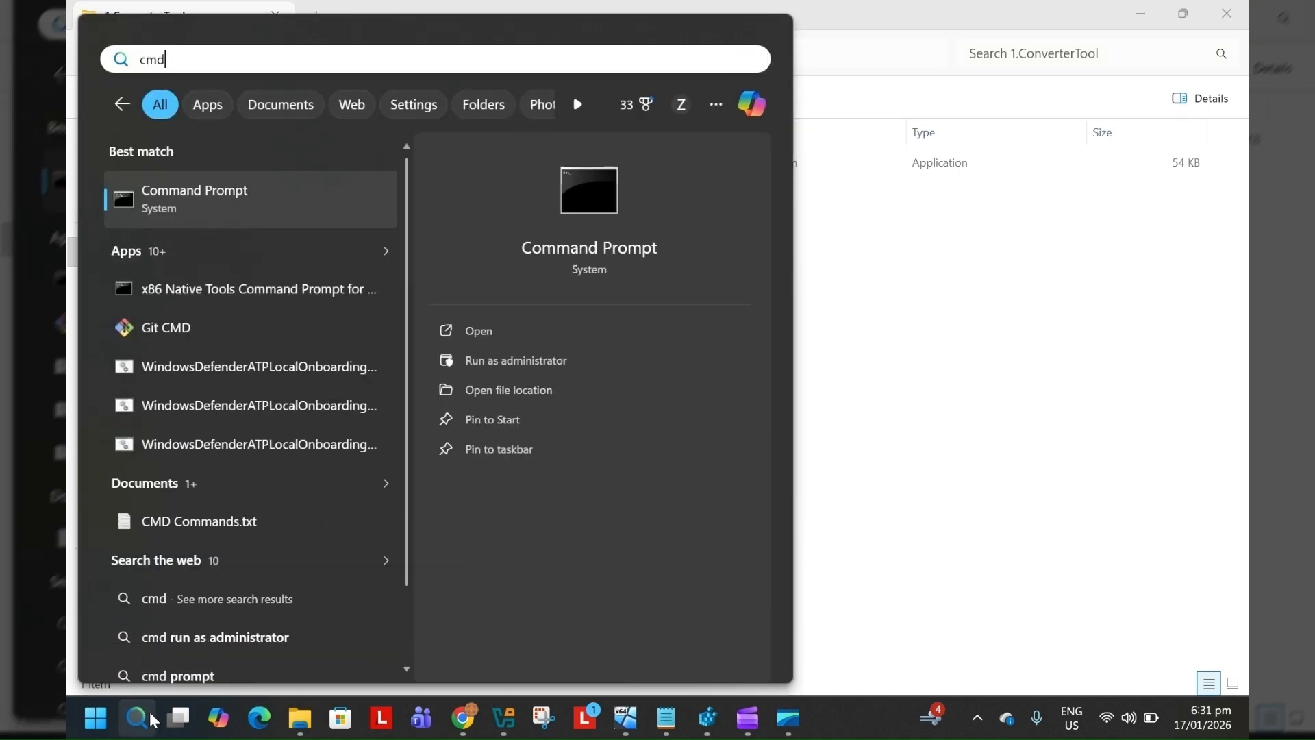
left_click(554, 369)
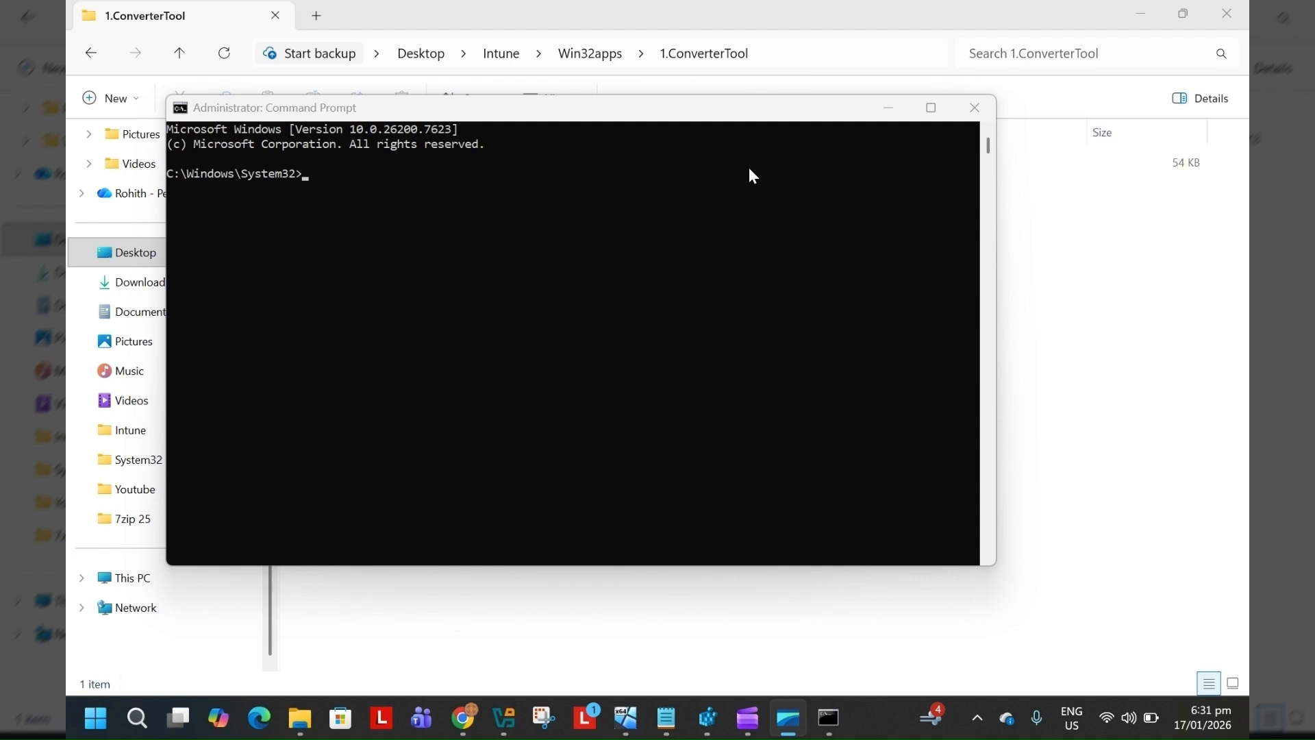
Copy the 1.ConverterTool folder path and change the command prompt directory to it with cd
left_click(765, 55)
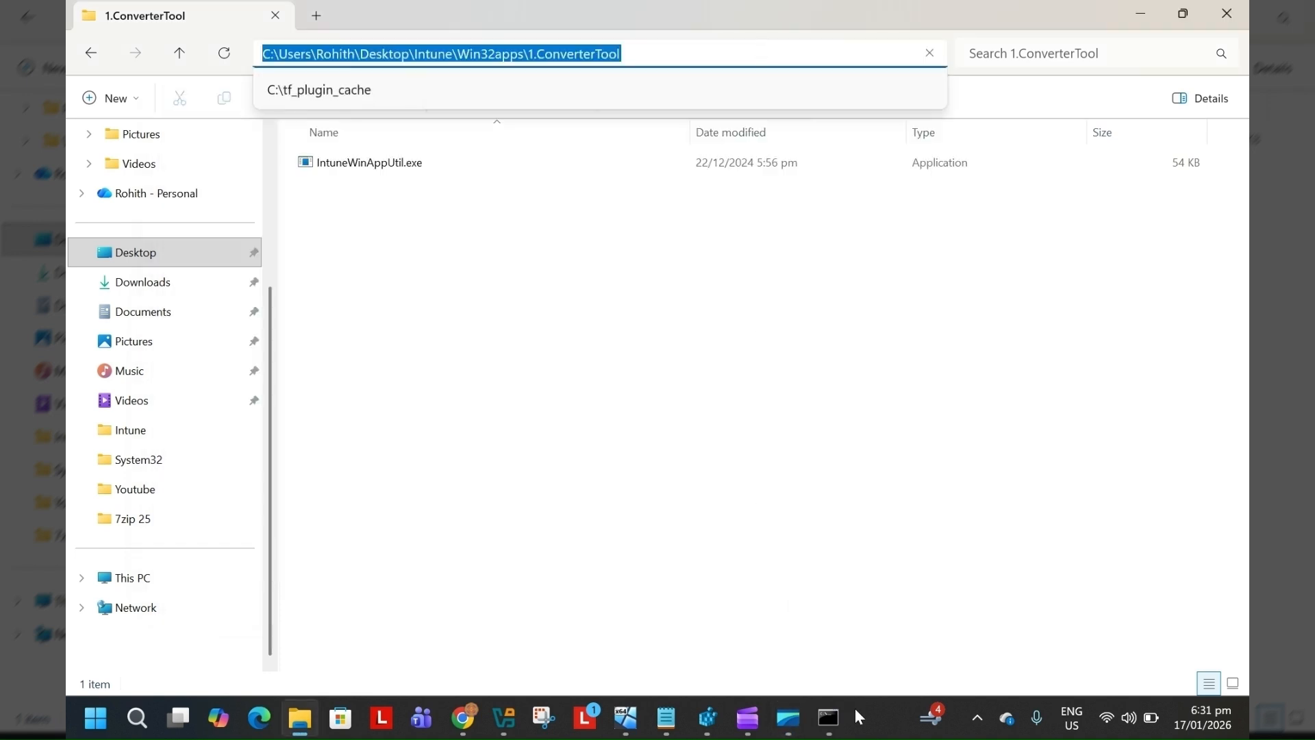
left_click(832, 717)
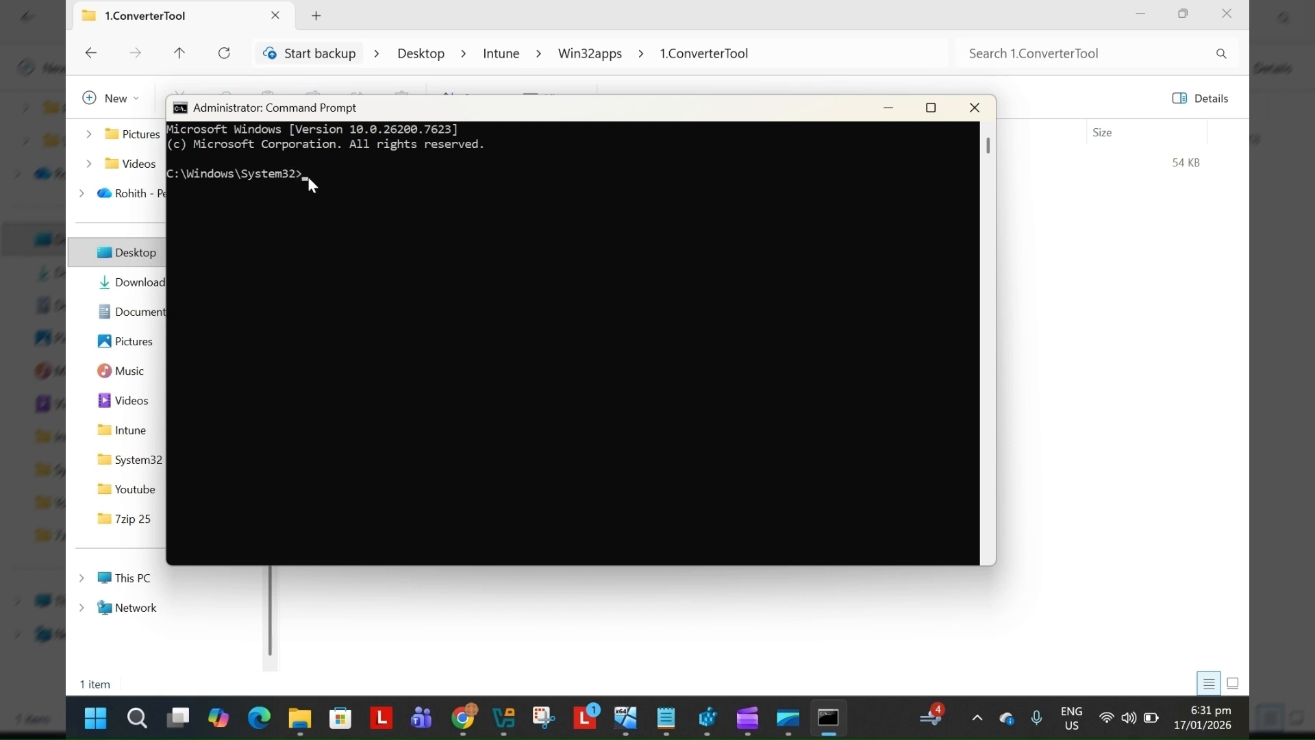
type("cd")
type("C:\\Users\\Rohith\\Desktop\\Intune\\Win32apps\\1.ConverterTool")
key("Return")
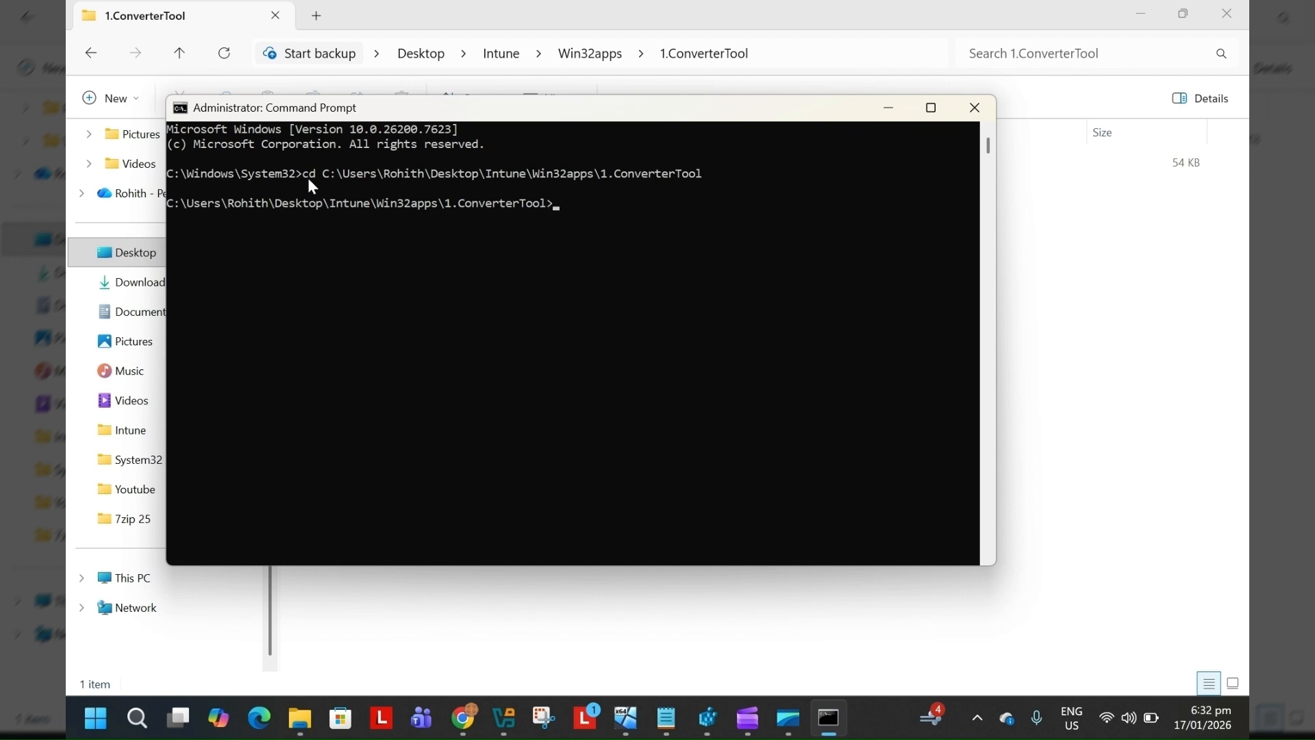
Run IntuneWinAppUtil.exe from the 1.ConverterTool folder in the command prompt
left_click_drag(493, 108, 613, 231)
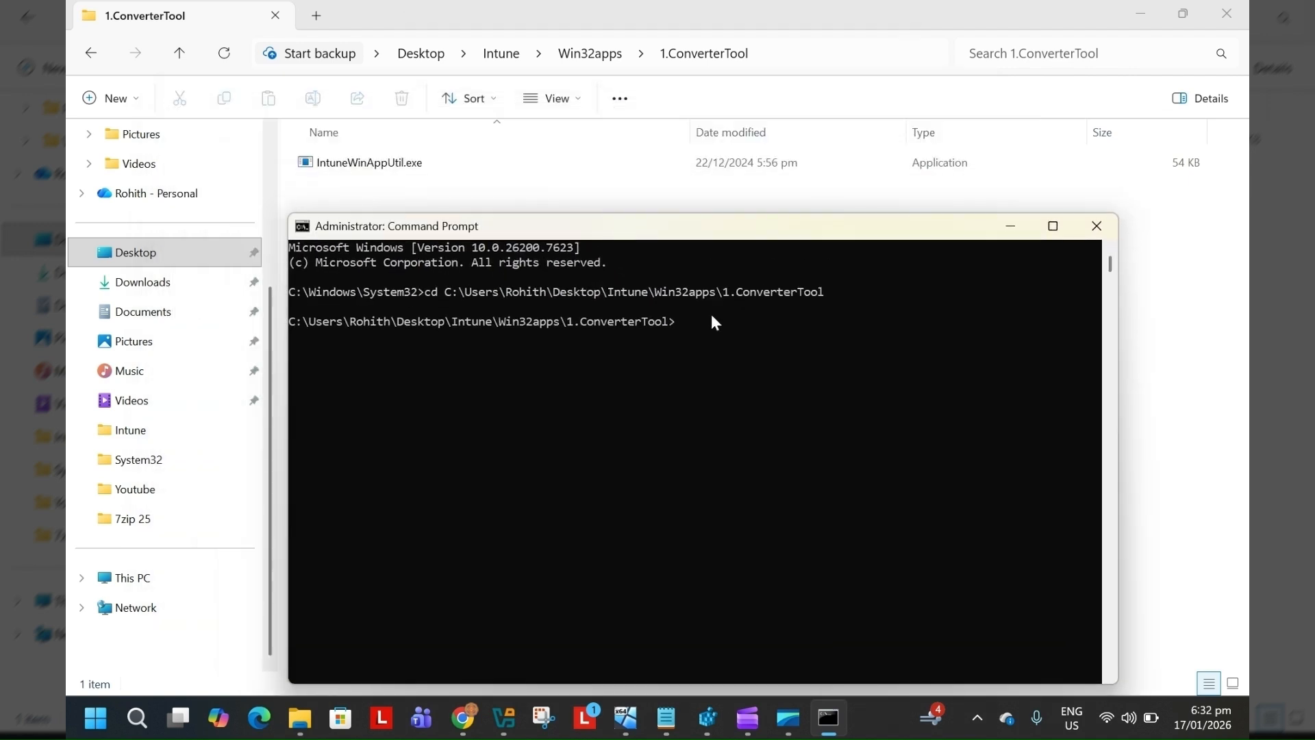
type("i")
key("Tab")
key("Return")
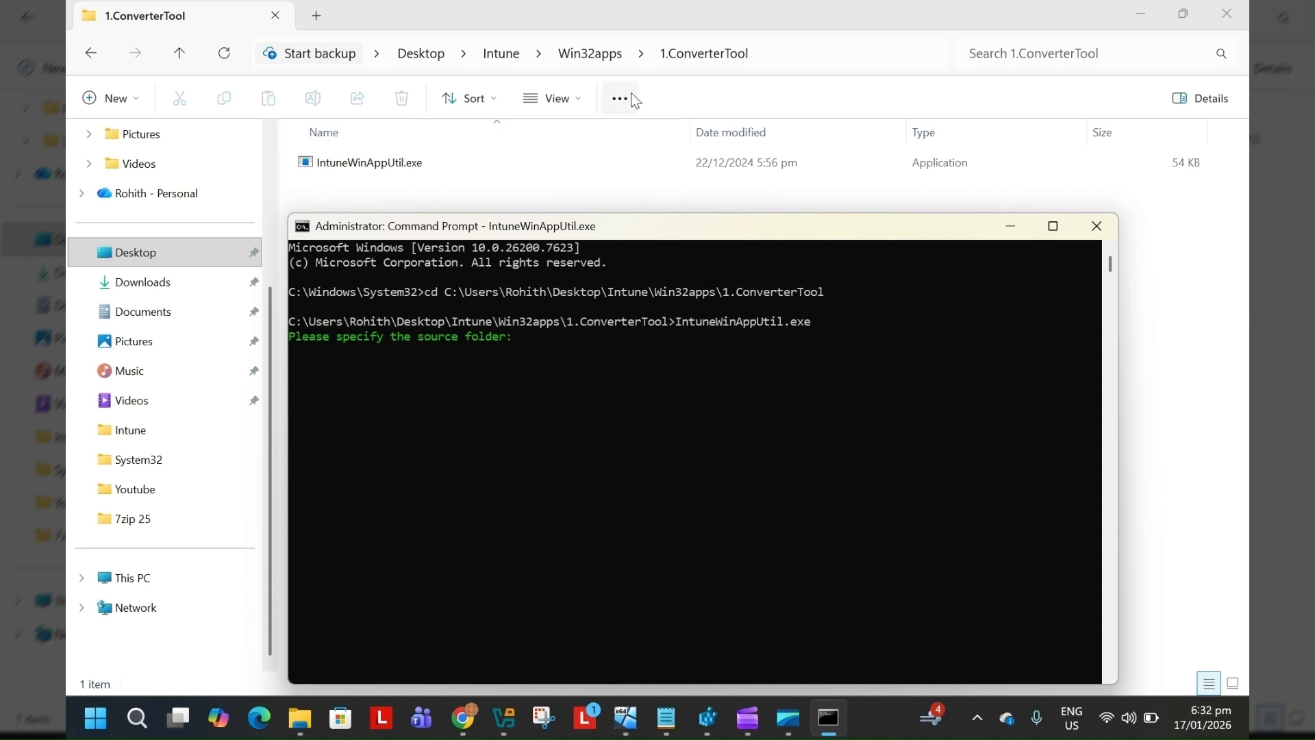
Copy the path of 2.SourceFolders\7zip 25 and enter it as the tool's source folder
left_click(590, 52)
double_click(365, 182)
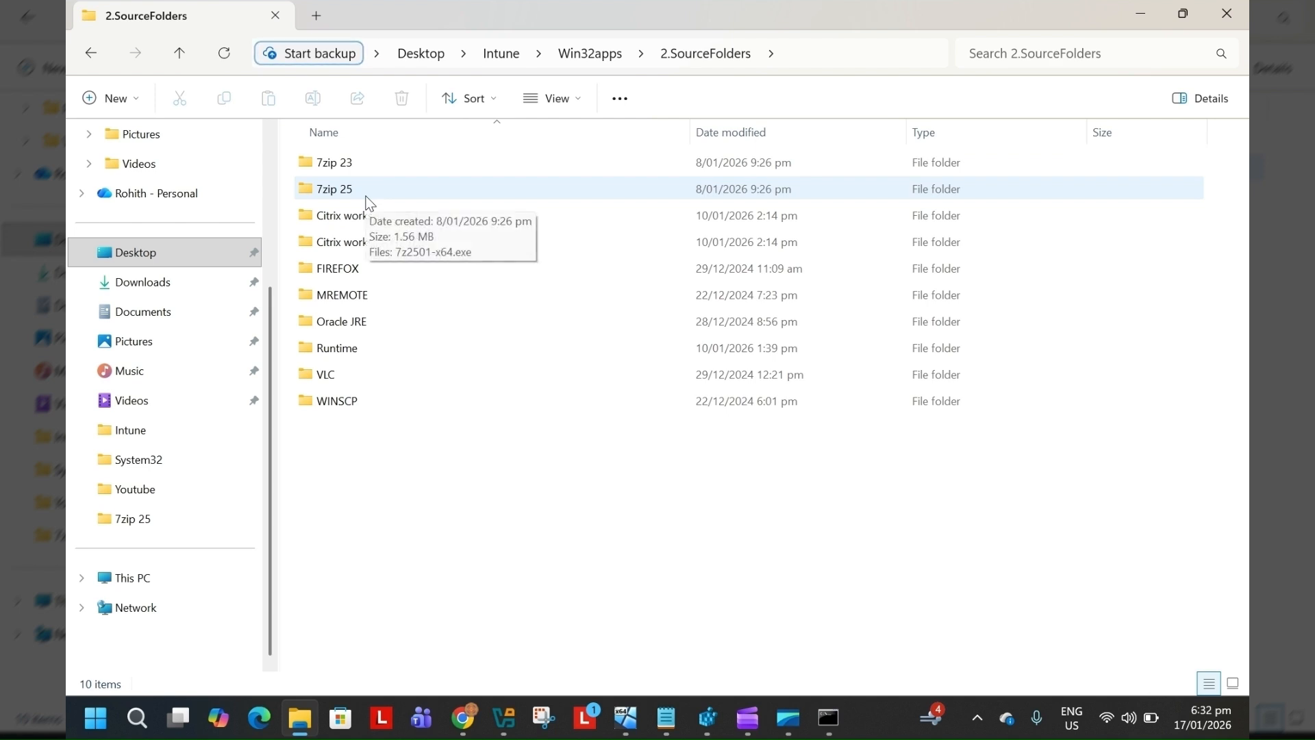
double_click(367, 198)
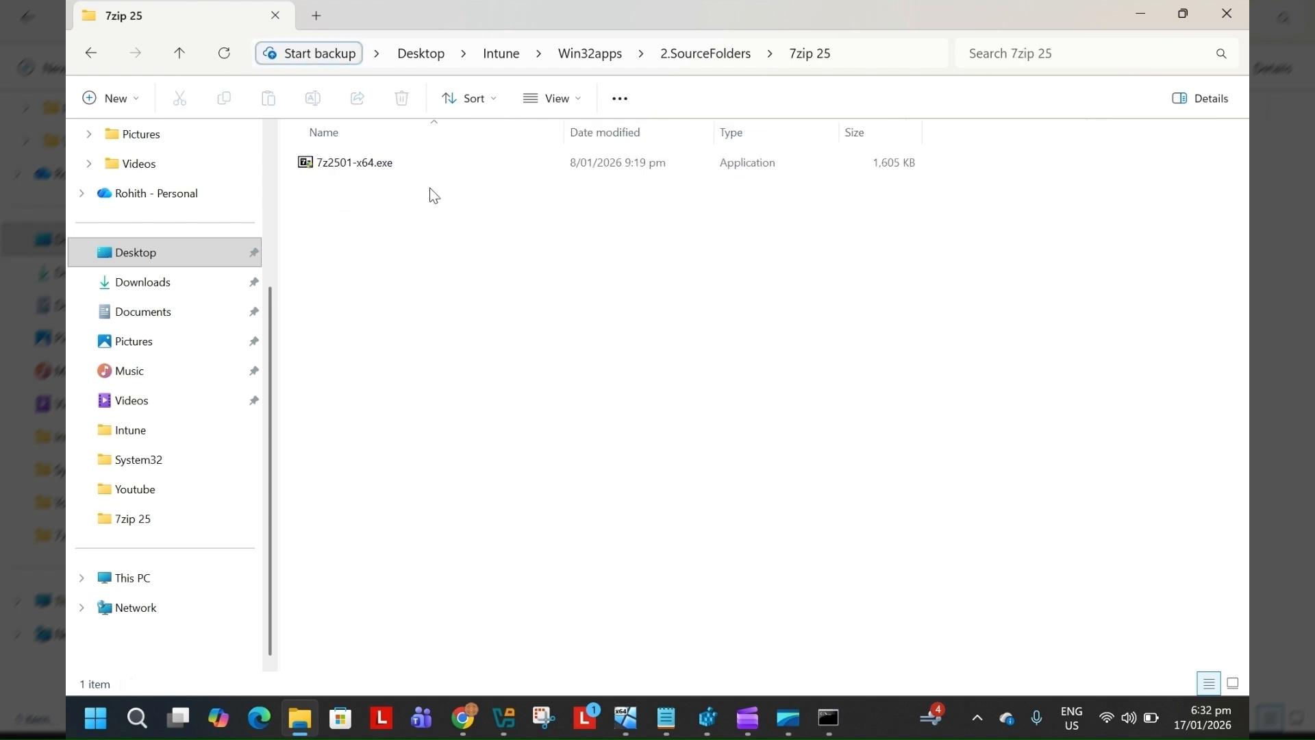
left_click(877, 52)
key("ctrl+c")
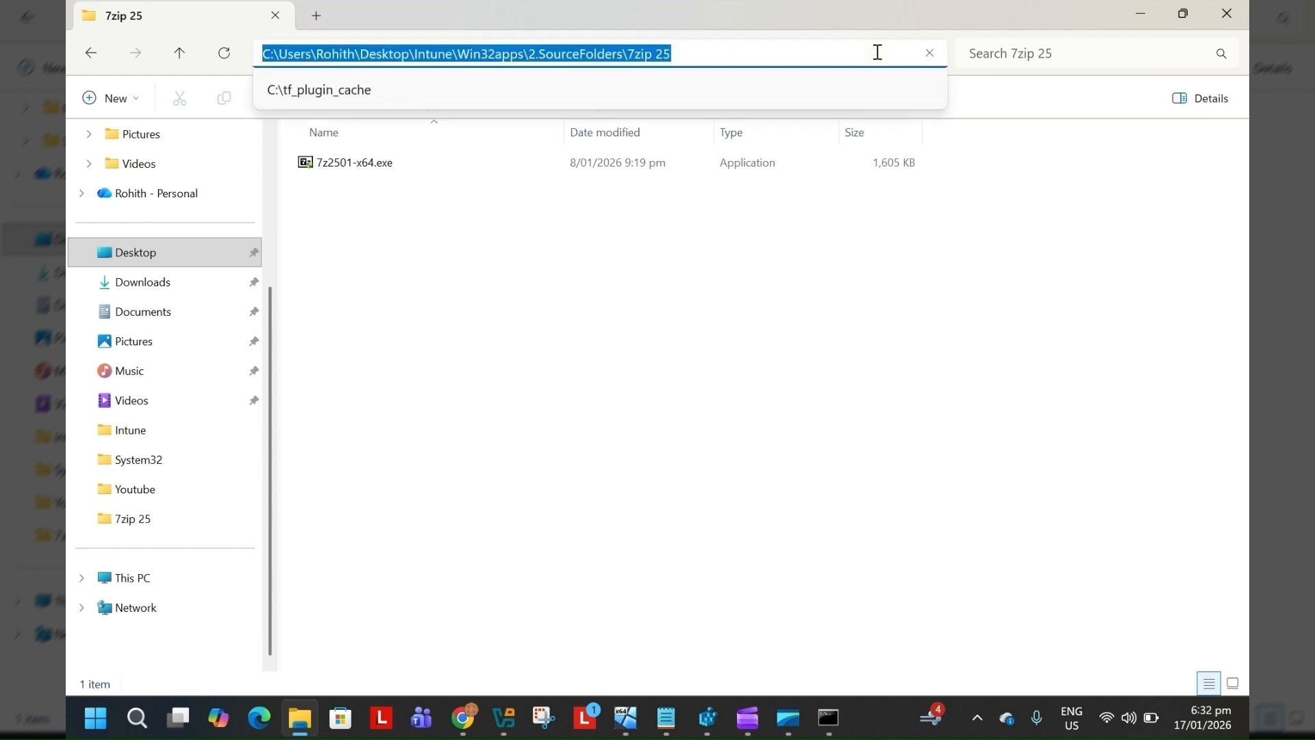
left_click(832, 716)
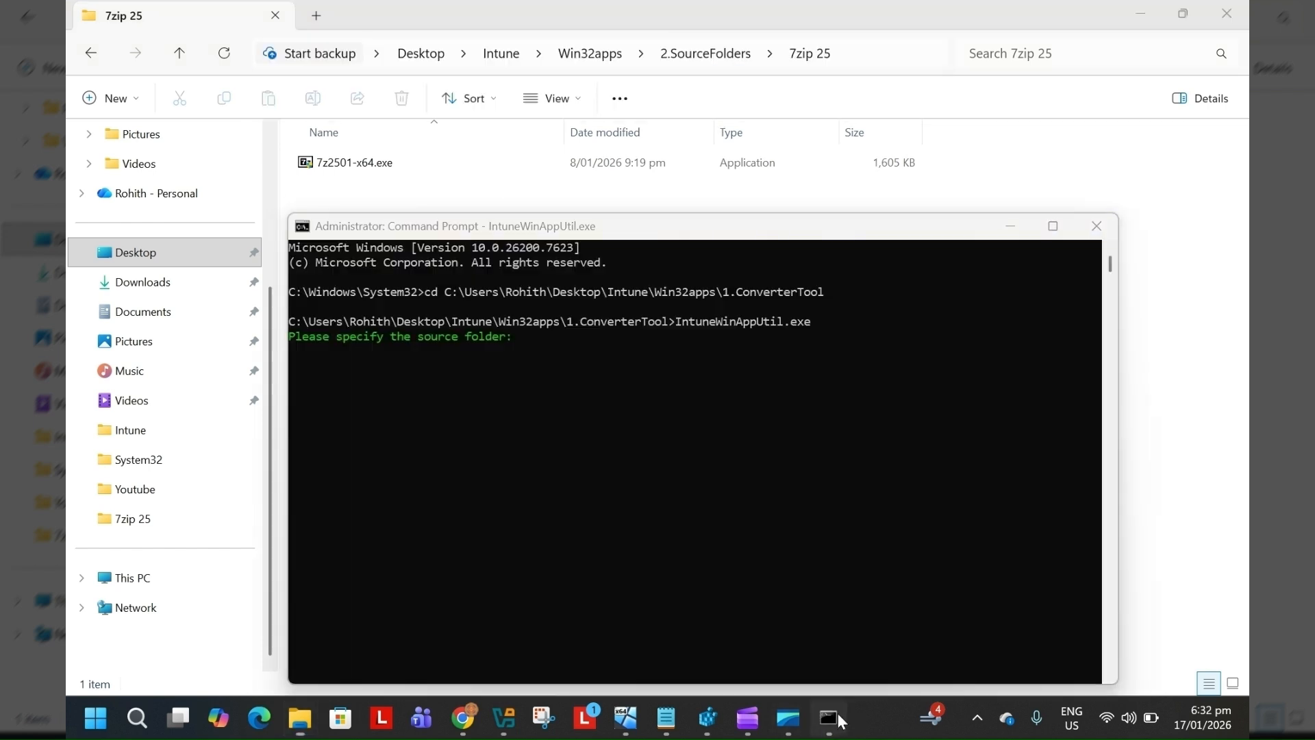
right_click(540, 348)
key("Return")
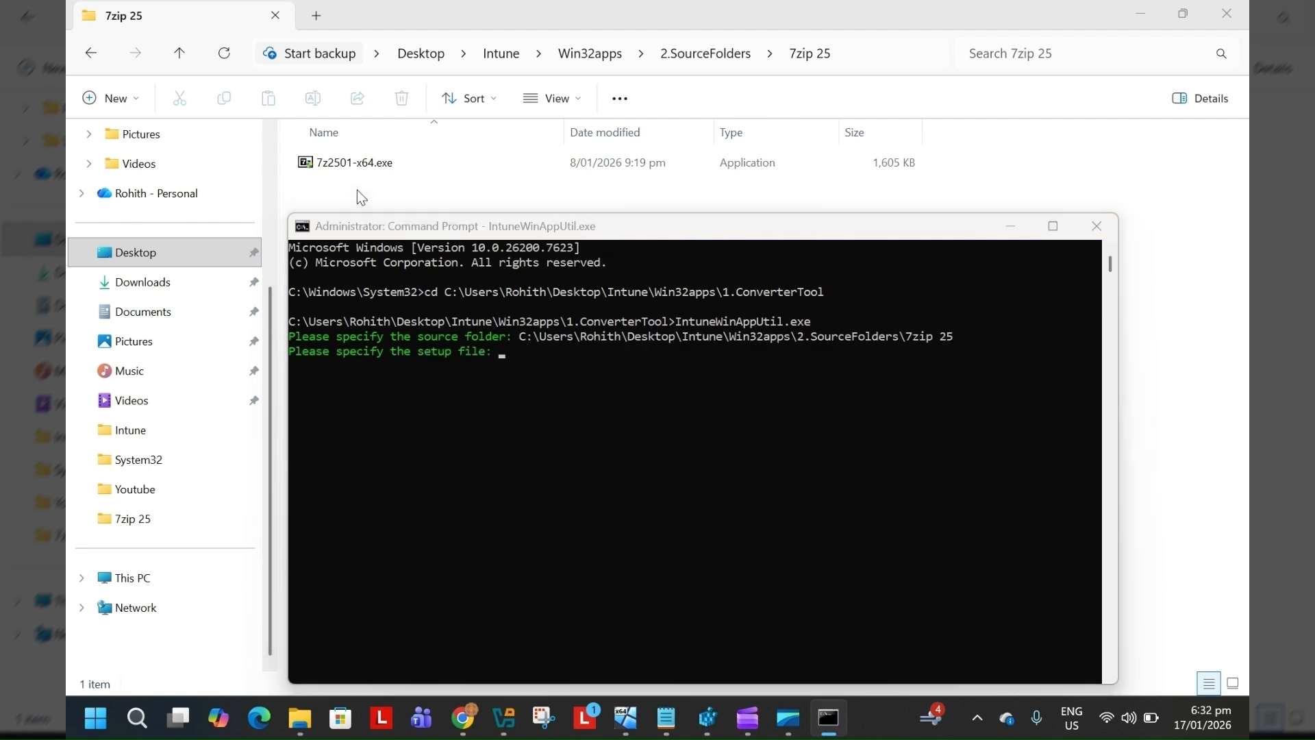
Copy the installer's file name and enter 7z2501-x64.exe as the setup file
left_click(345, 163)
left_click(346, 163)
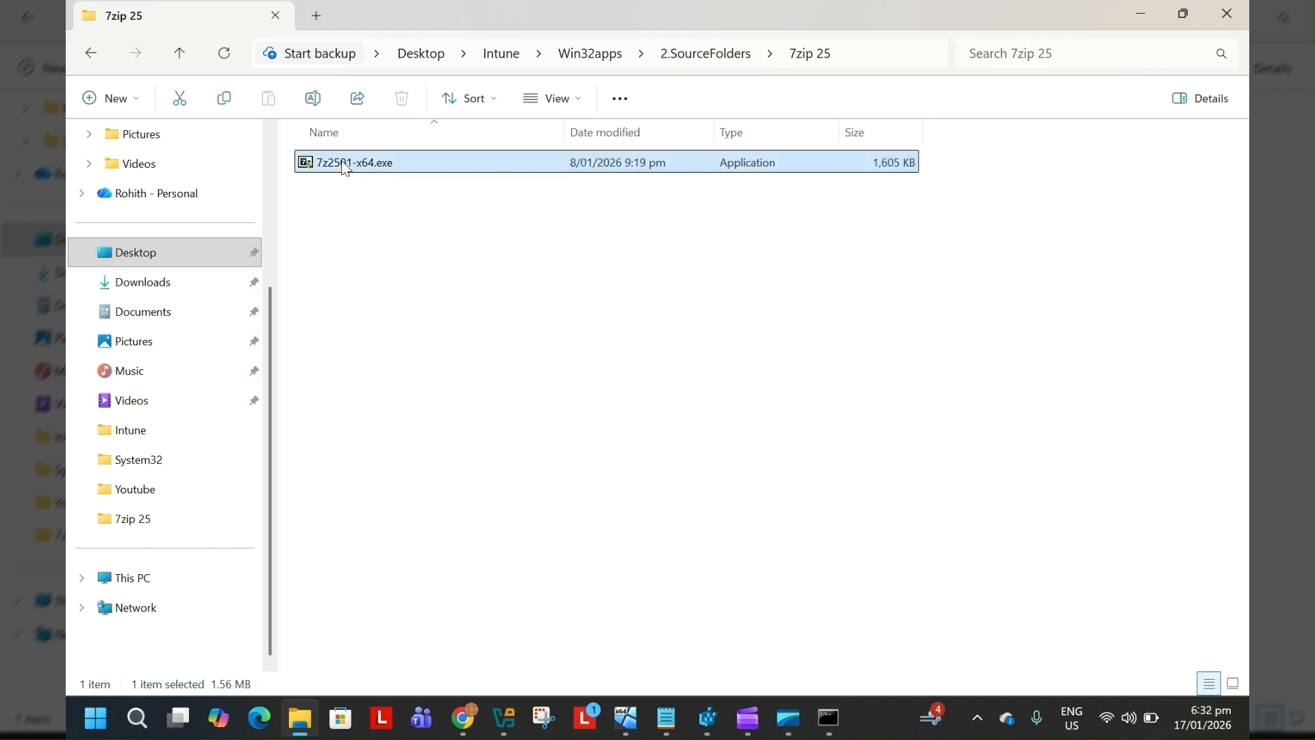
right_click(380, 167)
left_click(493, 145)
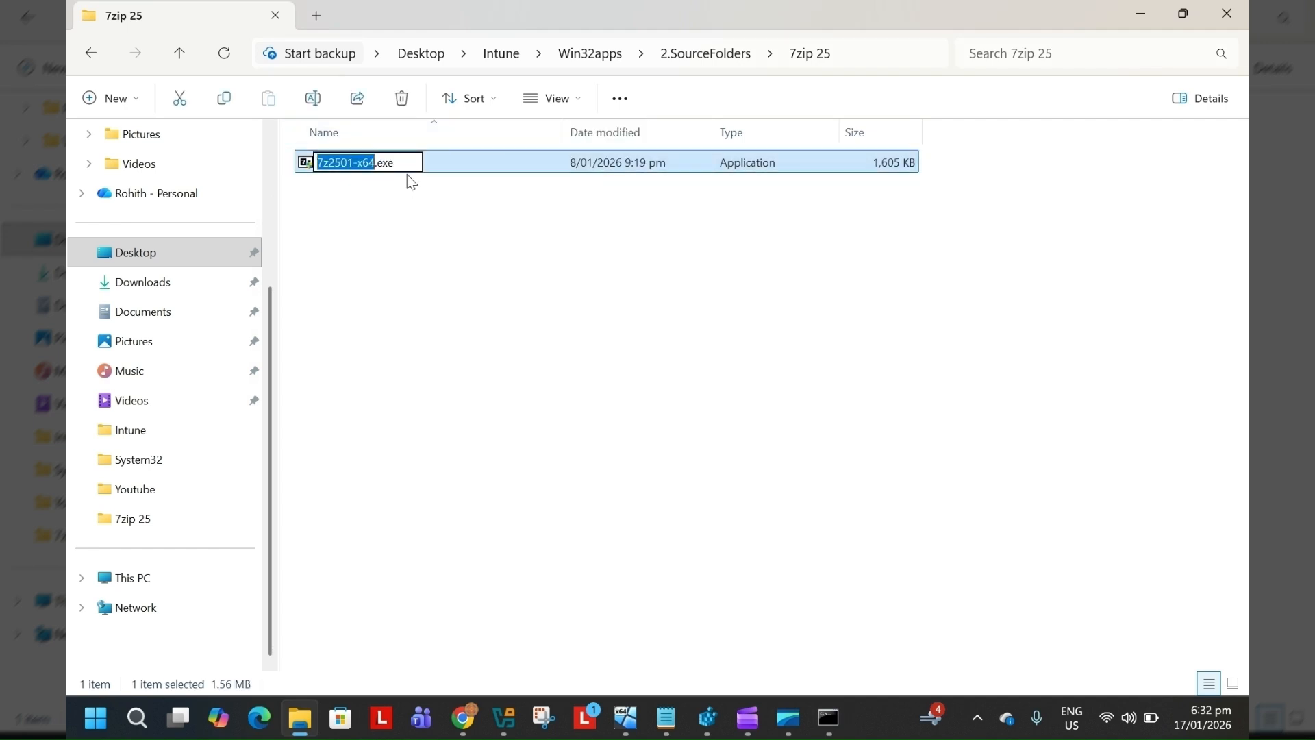
left_click(411, 164)
left_click_drag(411, 164, 313, 164)
key("ctrl+c")
left_click(840, 713)
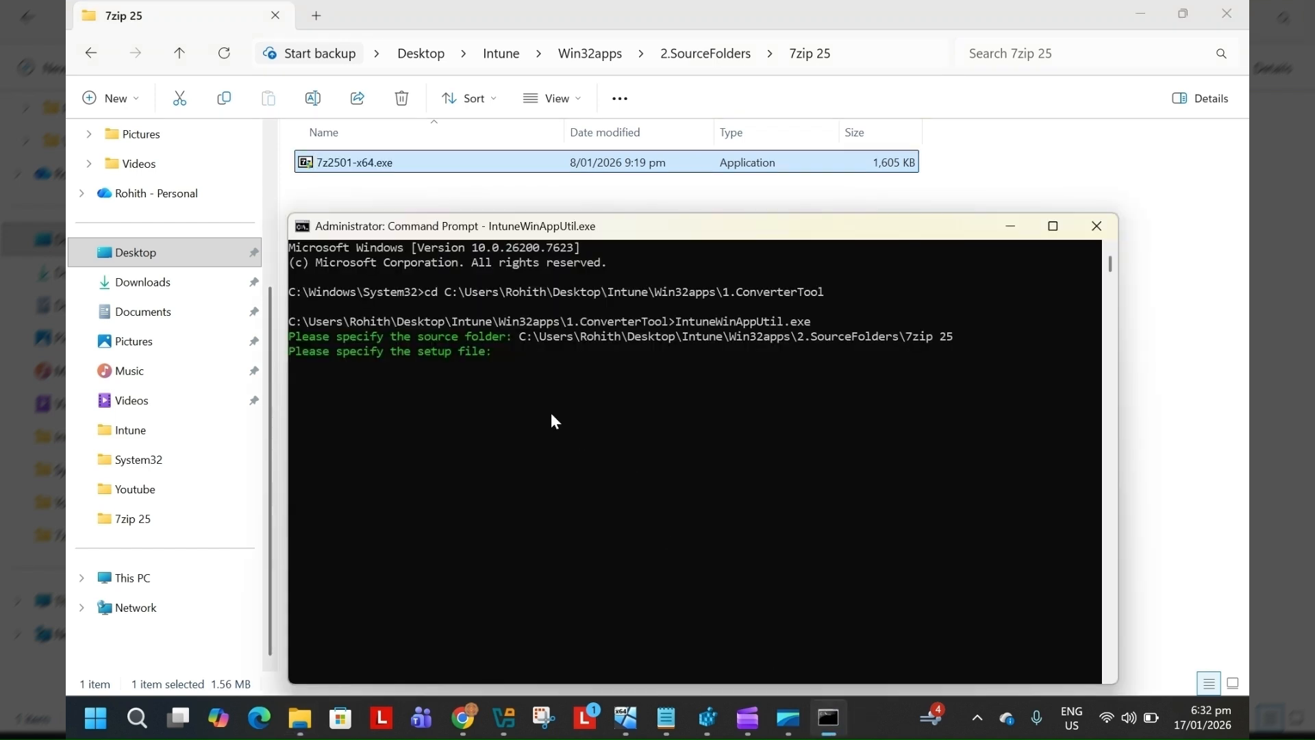
key("ctrl+v")
key("Return")
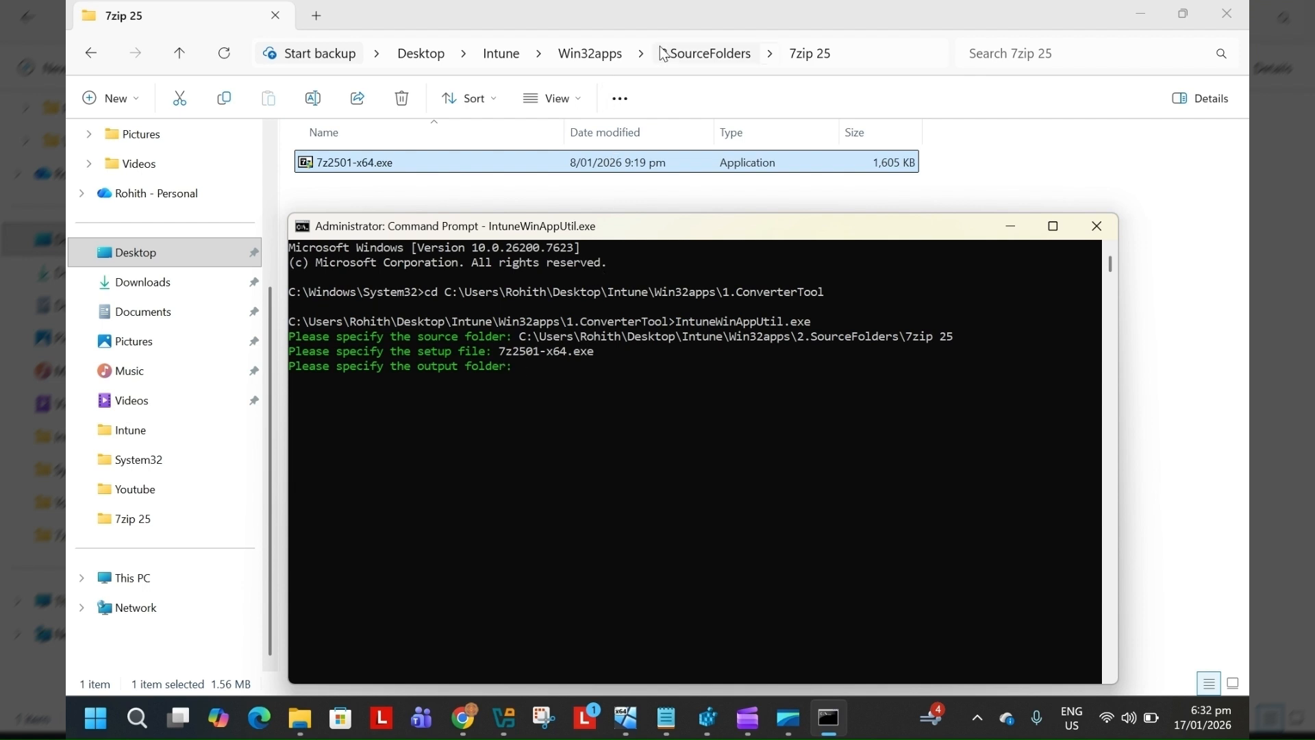
Enter the 3.OutputFolders\7zip 25 path as the output folder and answer N to specifying a catalog folder
left_click(580, 60)
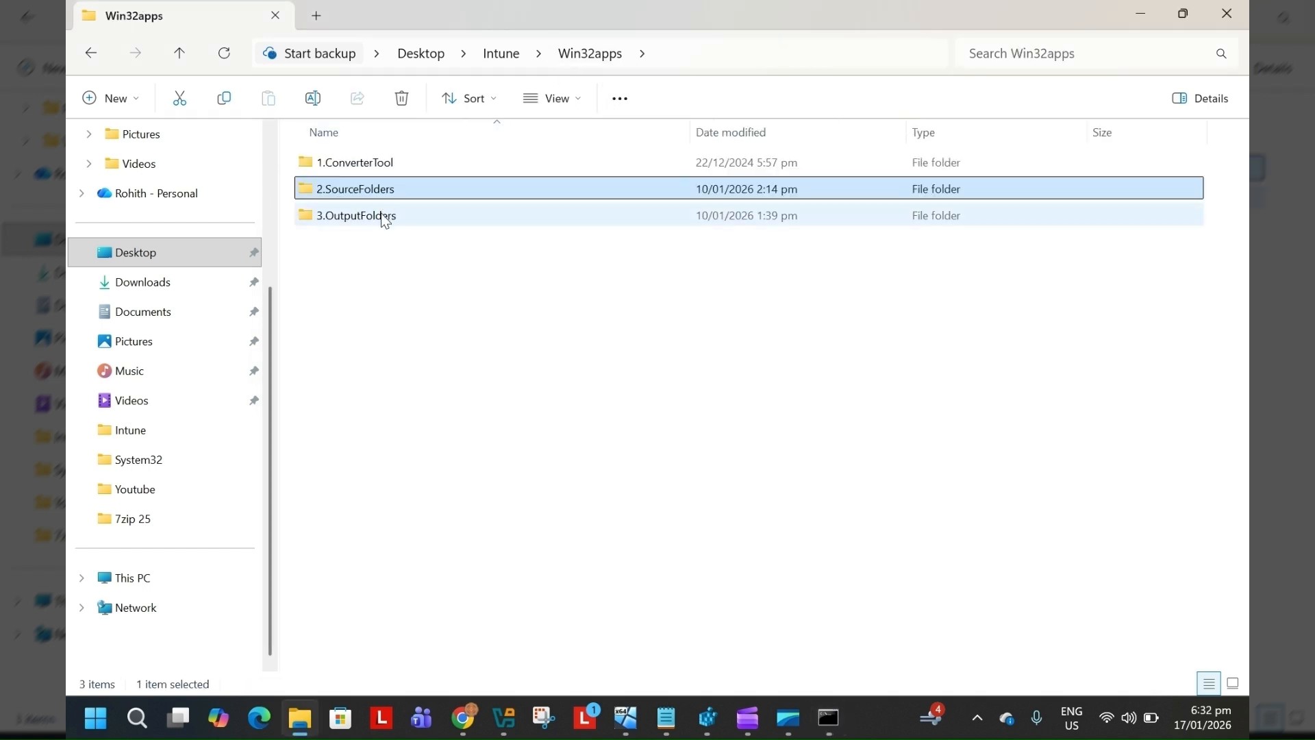
left_click(384, 216)
double_click(384, 217)
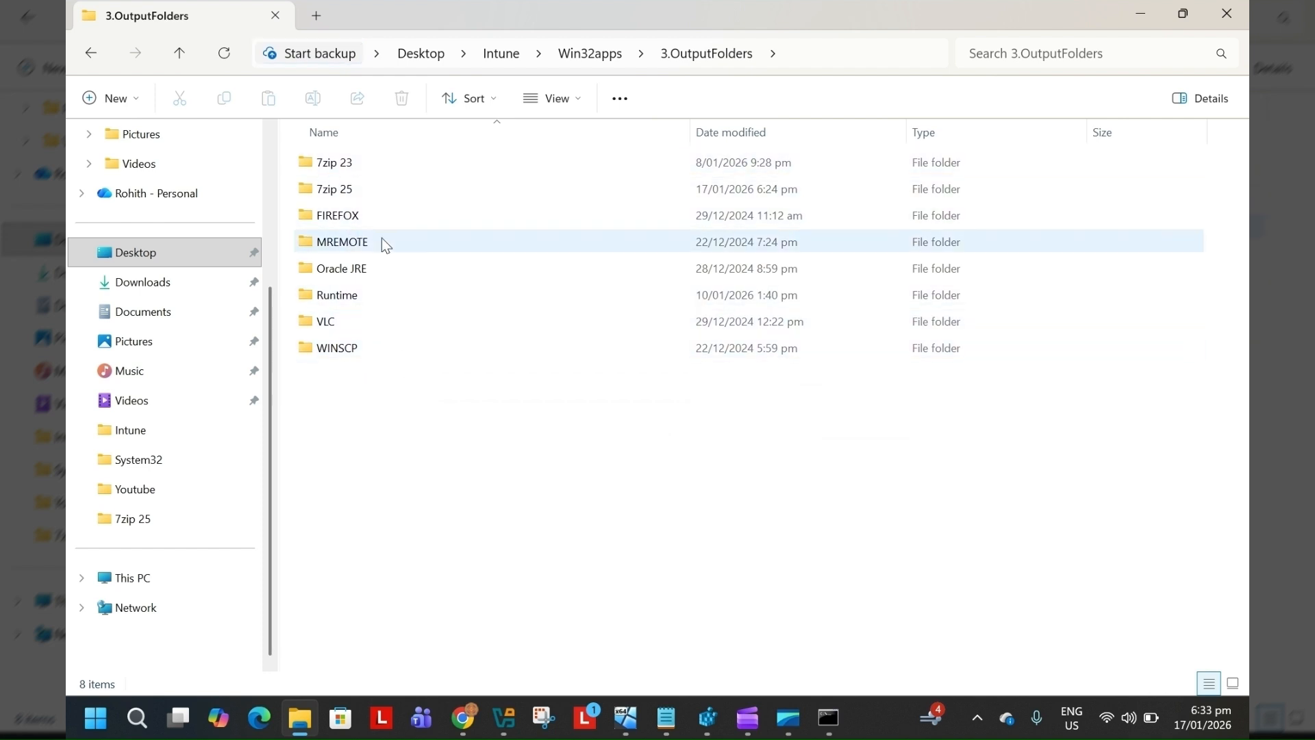
double_click(375, 186)
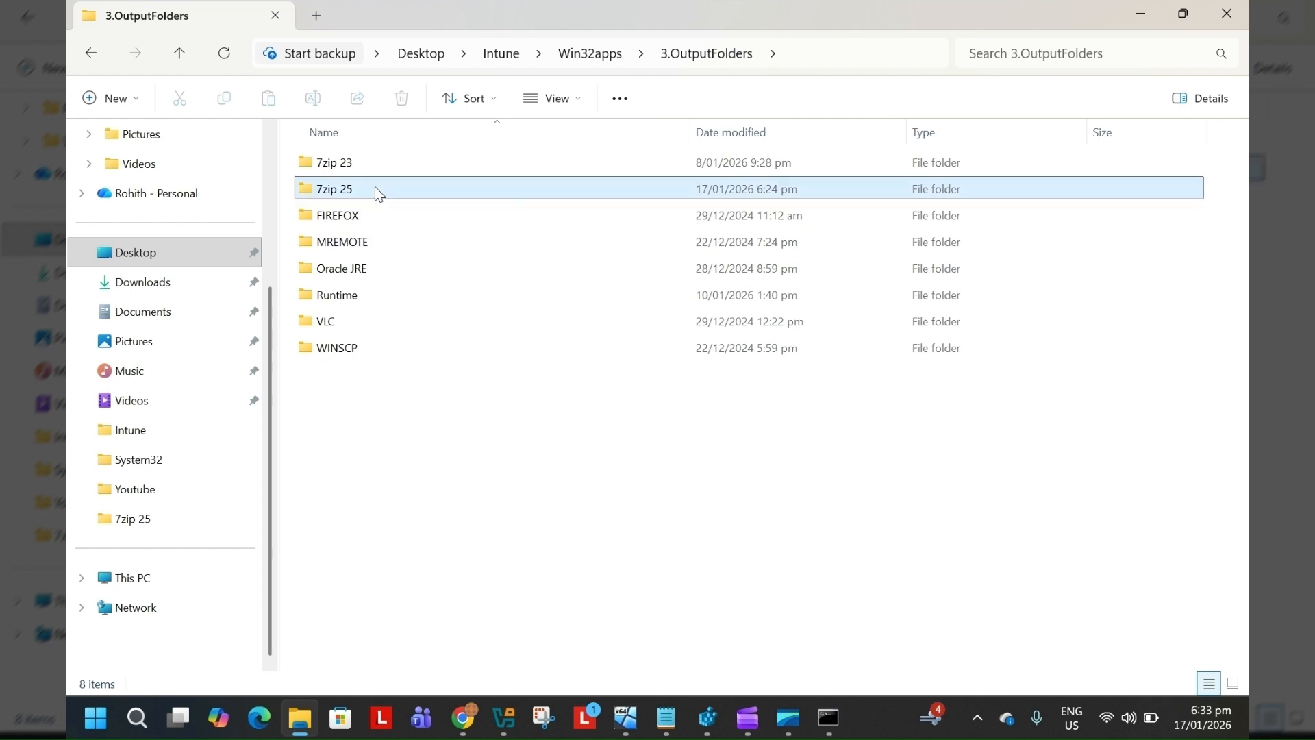
left_click(882, 51)
key("ctrl+c")
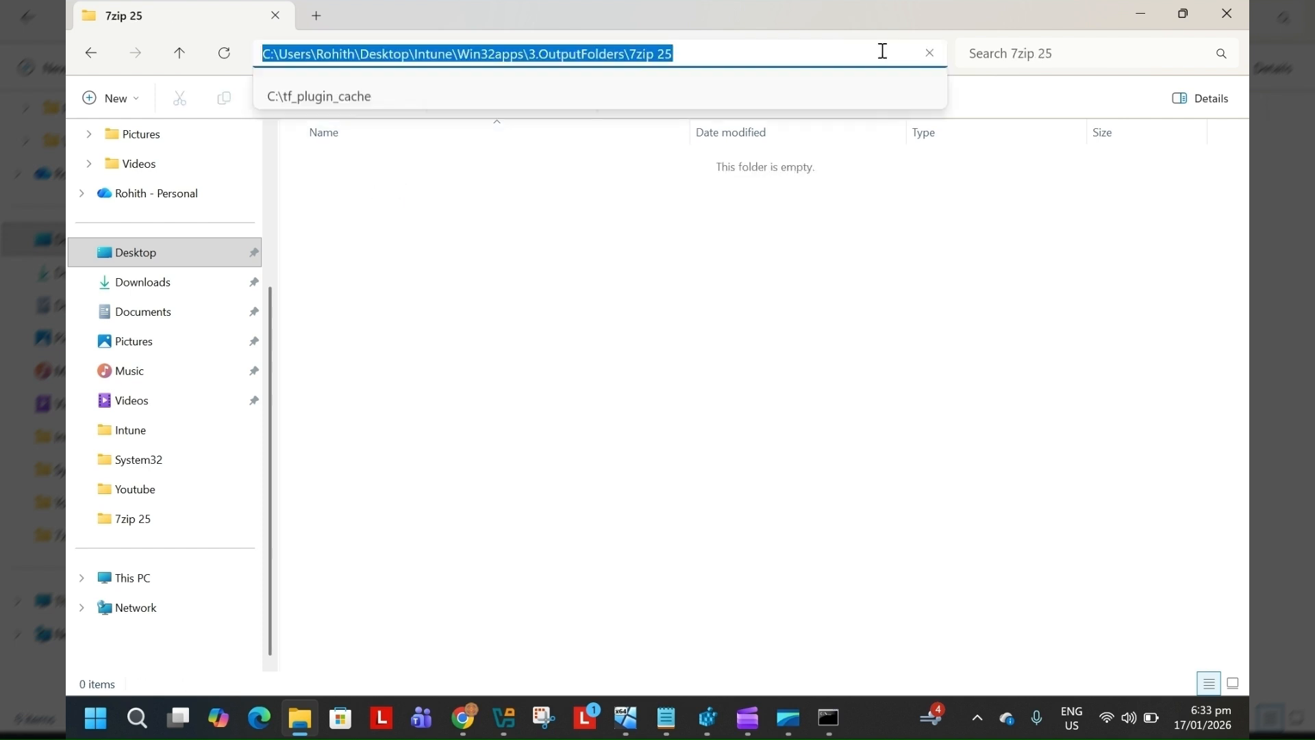
left_click(841, 717)
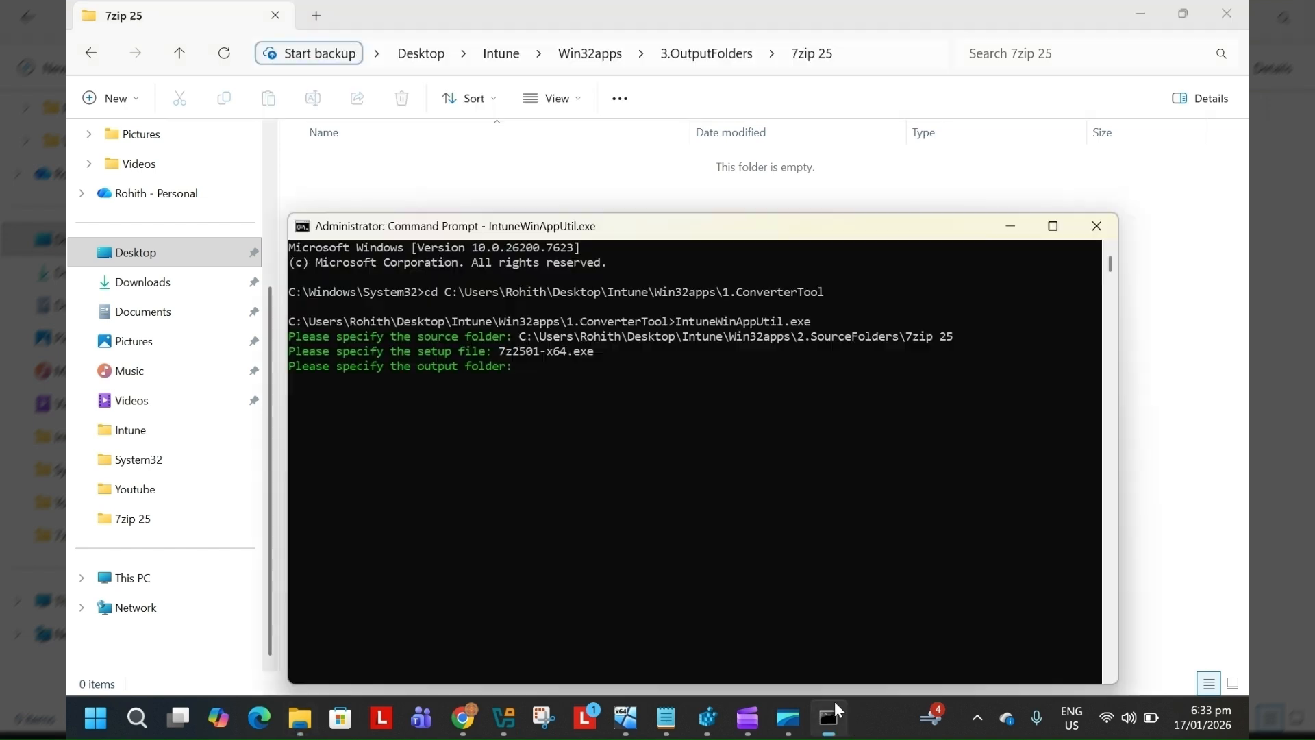
left_click(539, 368)
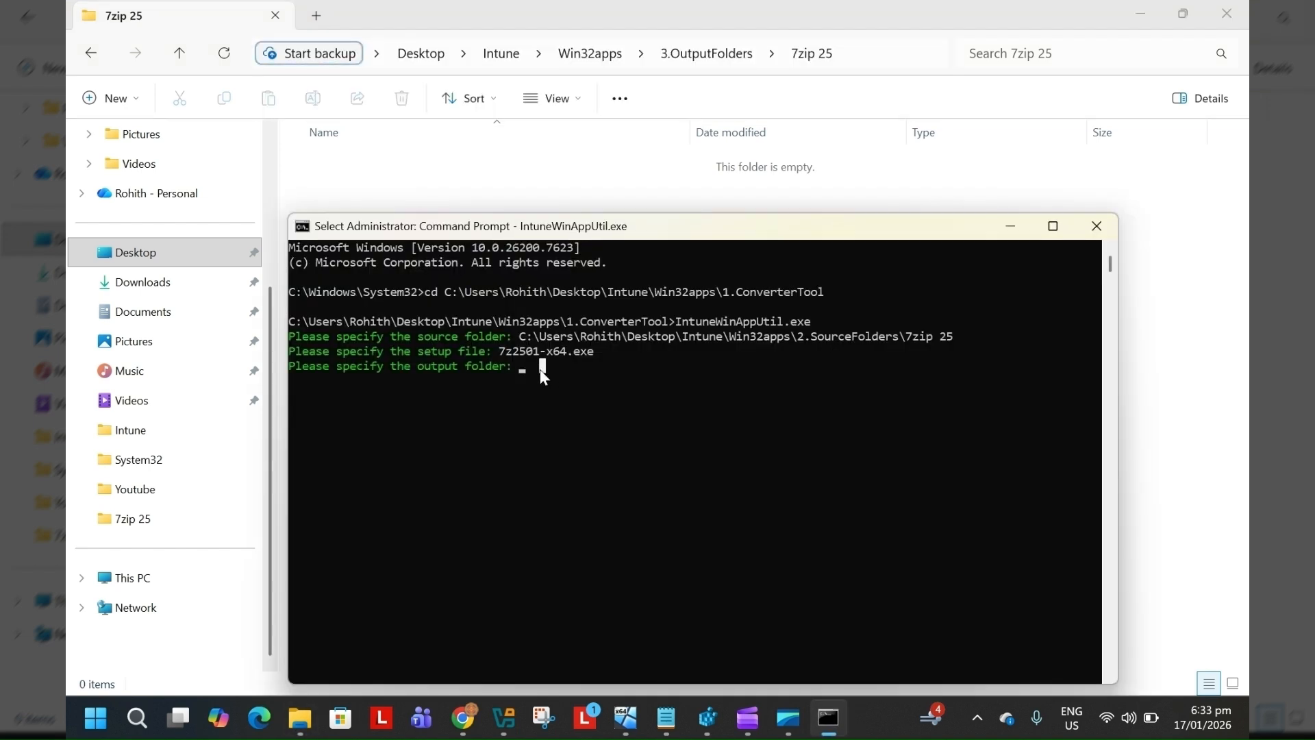
right_click(540, 369)
key("Return")
type("N")
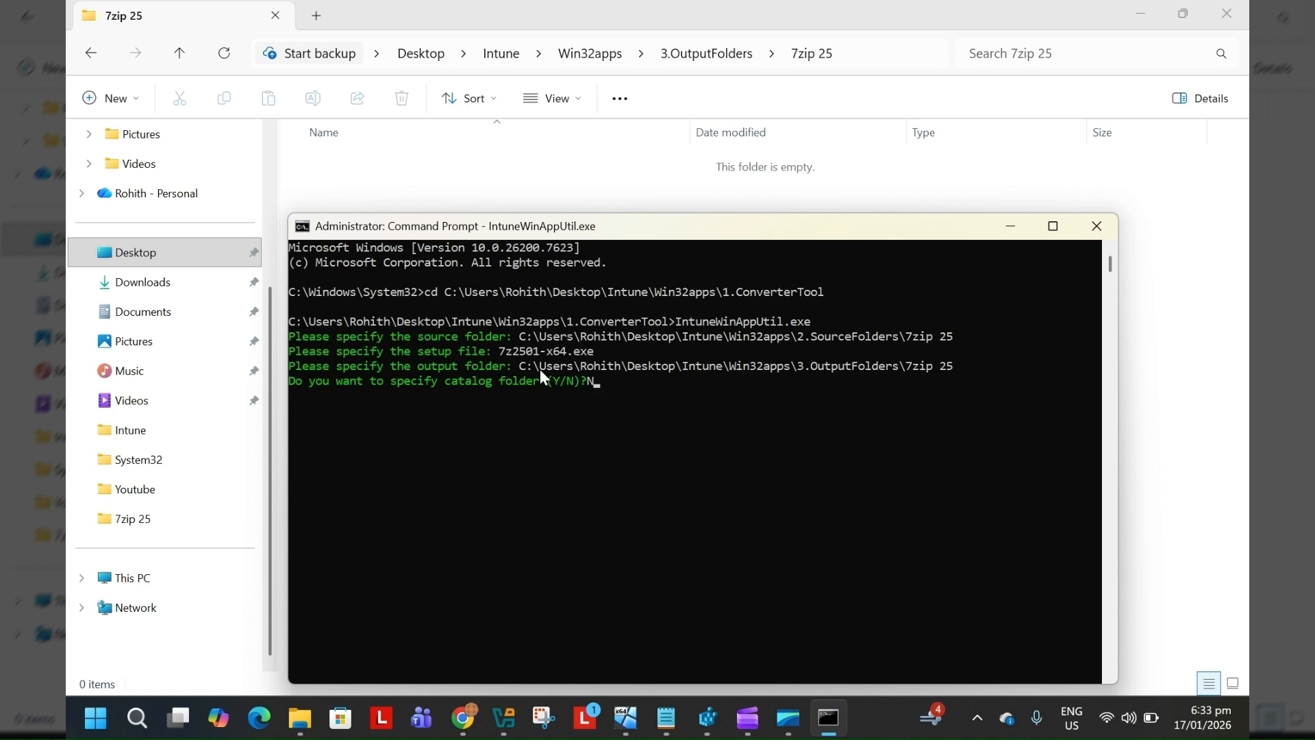
key("Return")
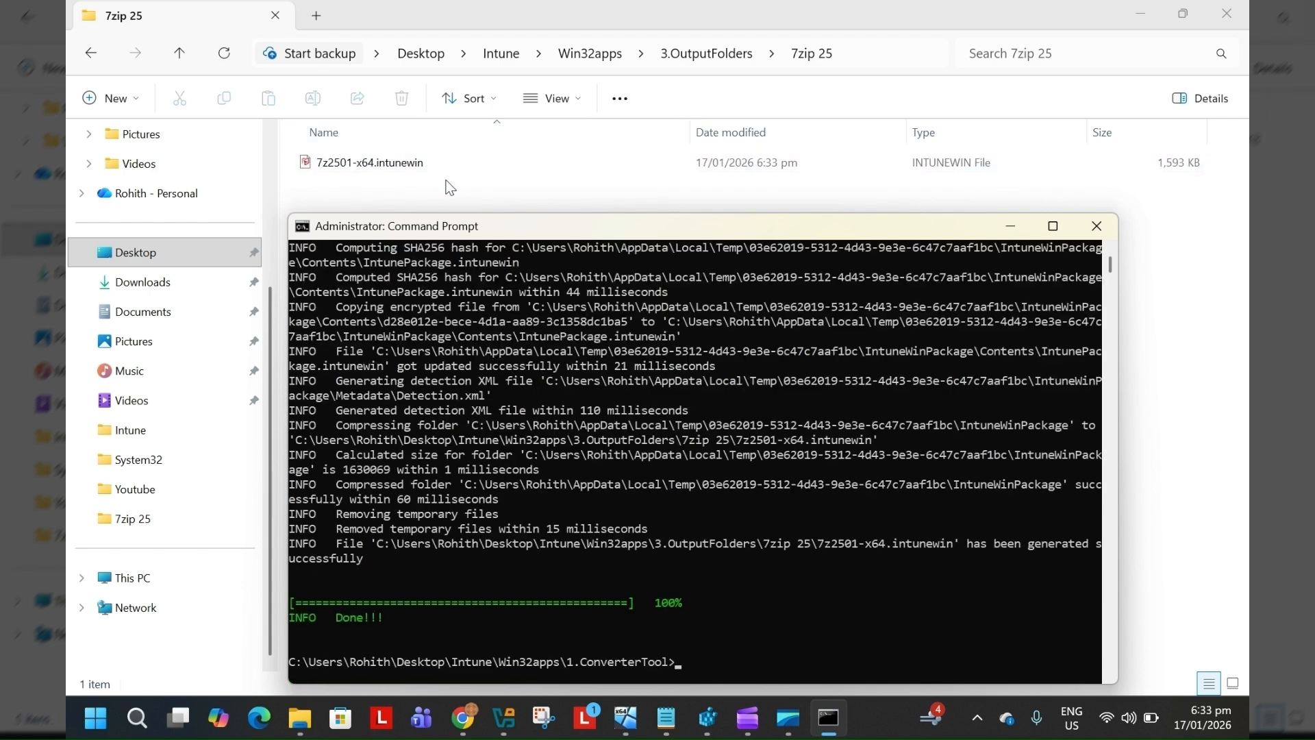
Switch to the Intune admin center and open the Windows apps list under Apps
mouse_move(470, 732)
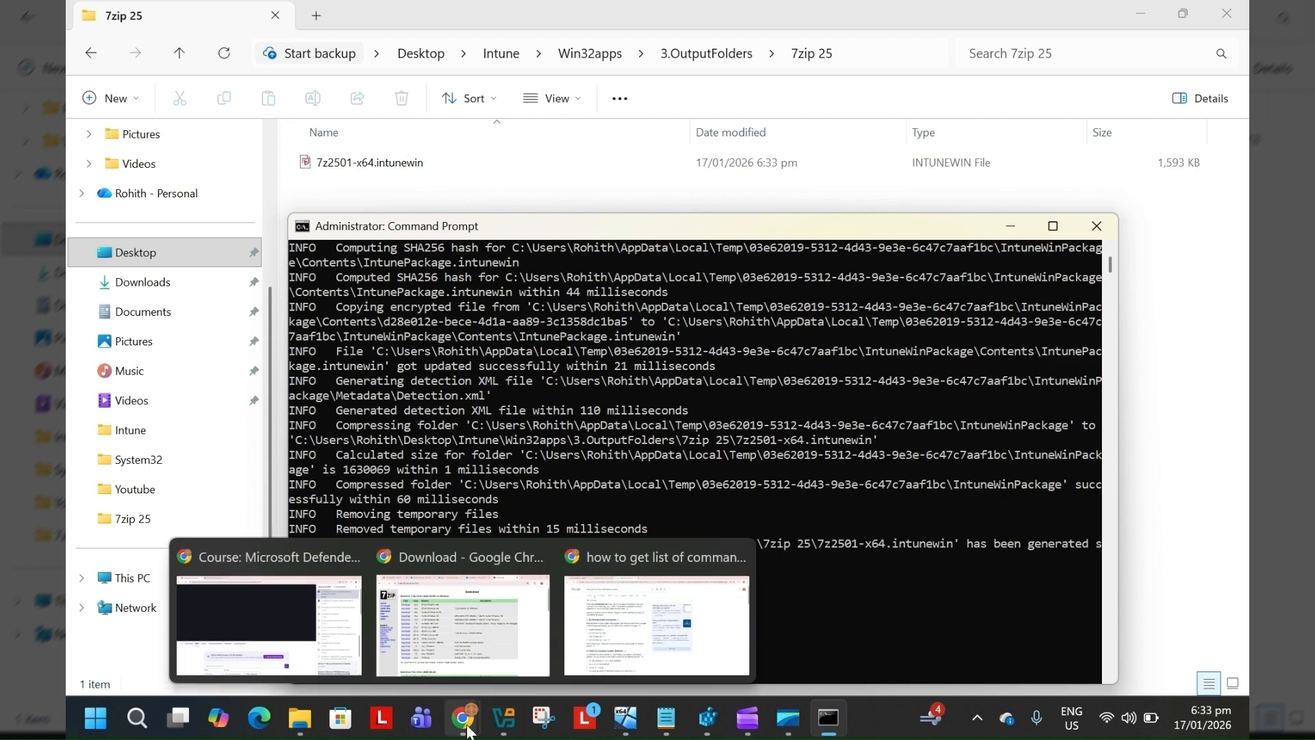
left_click(475, 652)
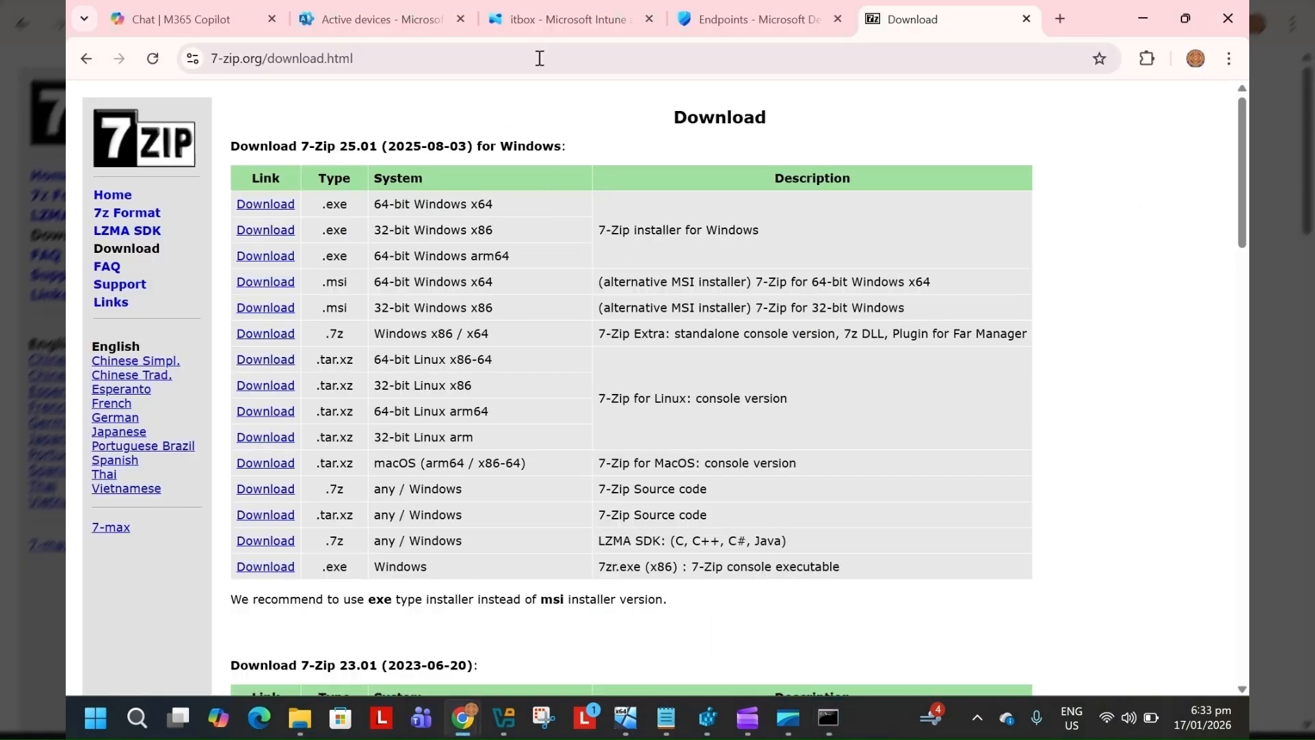
left_click(545, 16)
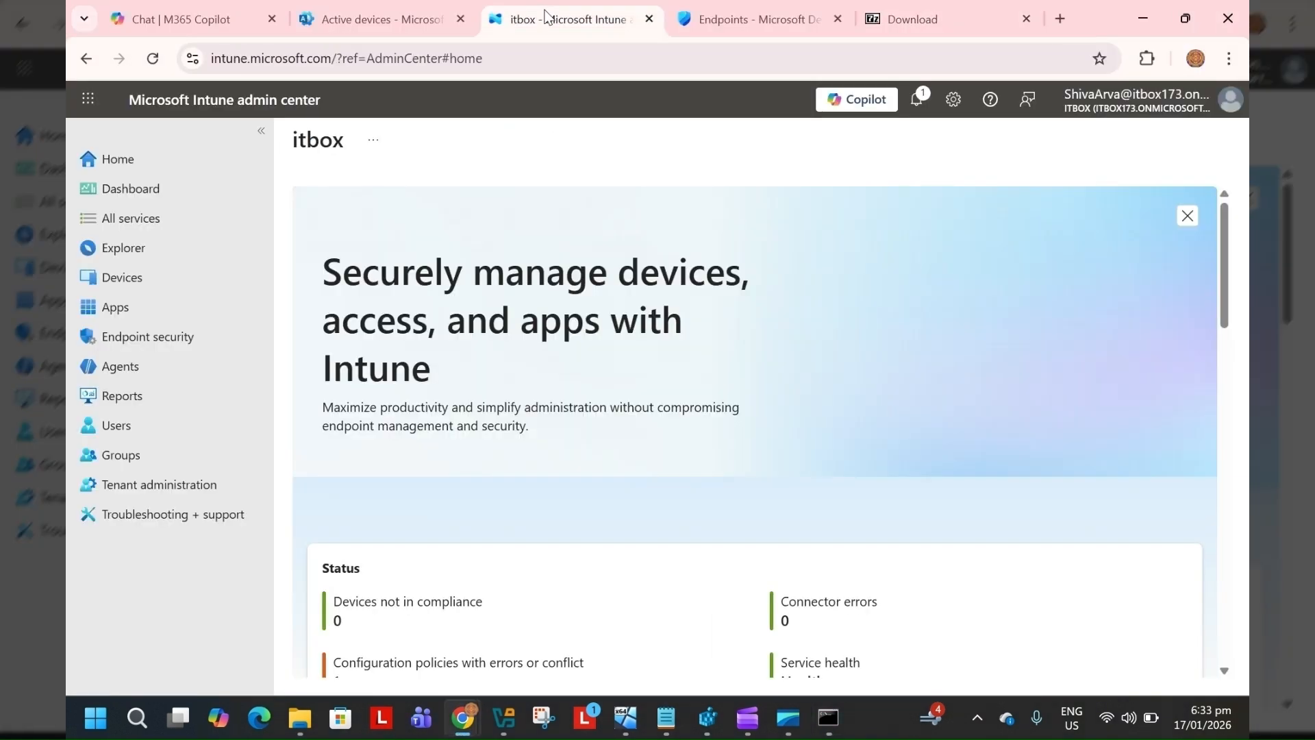
left_click(143, 312)
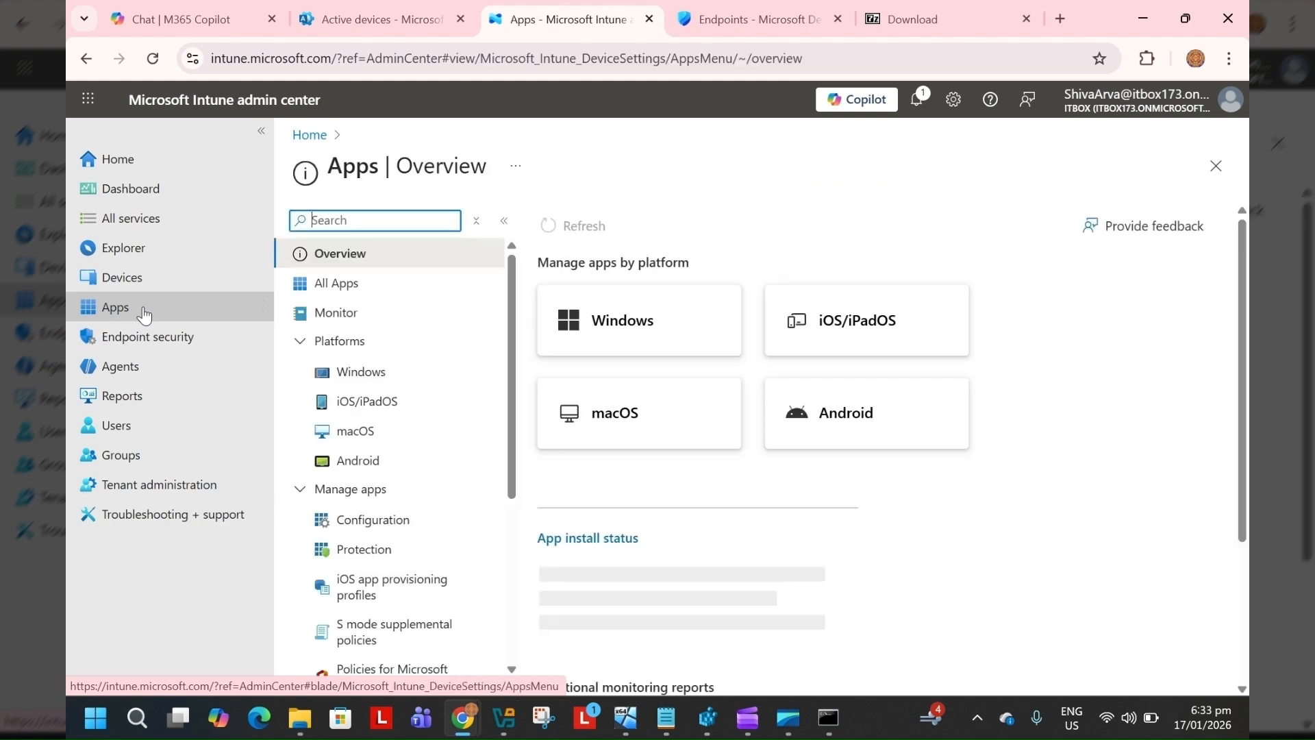
left_click(627, 333)
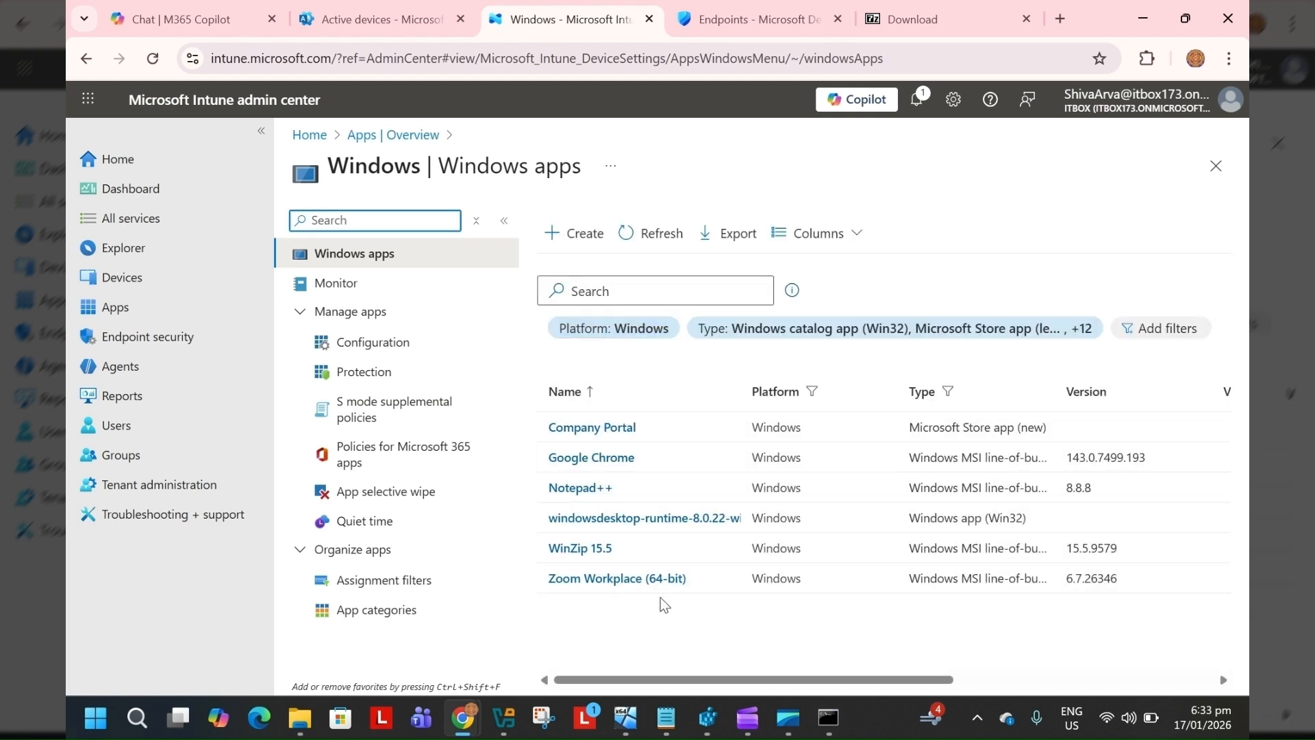
Start creating a new app of type Windows app (Win32)
left_click(583, 248)
left_click(795, 230)
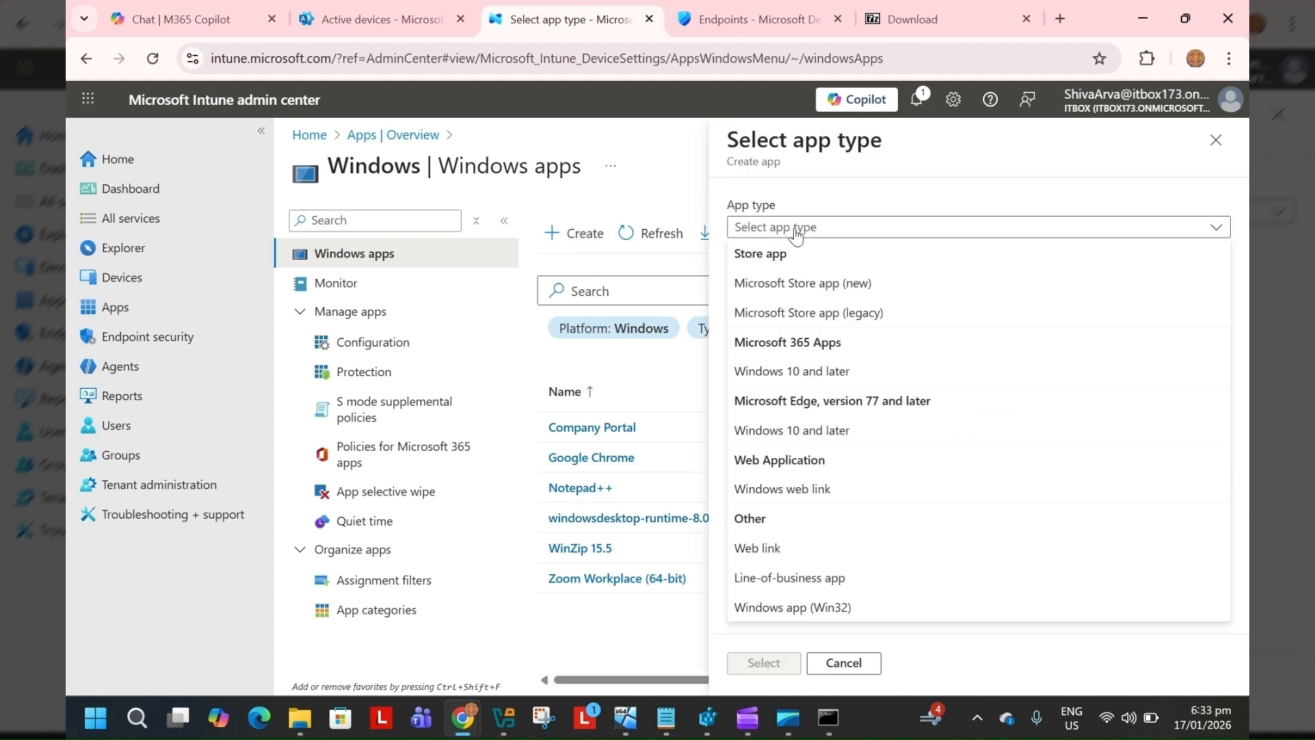
left_click(849, 607)
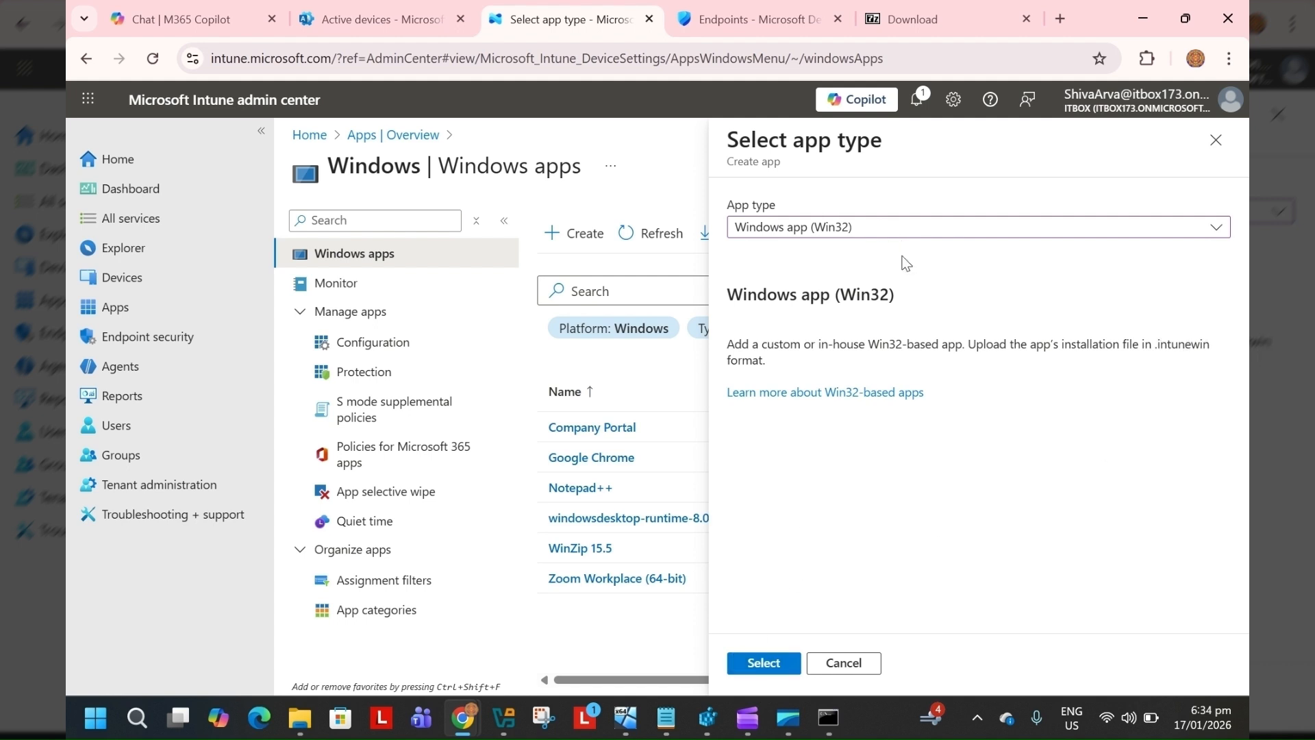
left_click(774, 663)
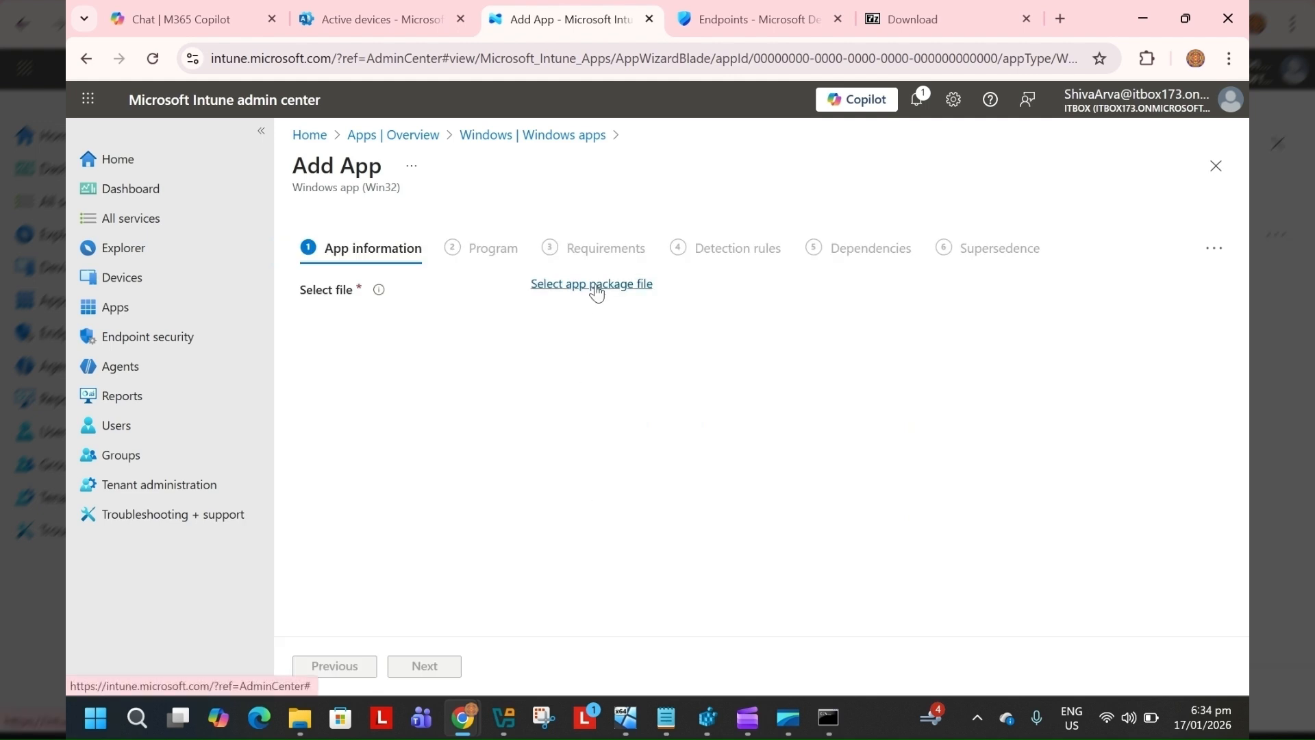
Select 7z2501-x64.intunewin from 3.OutputFolders\7zip 25 as the app package file
left_click(597, 293)
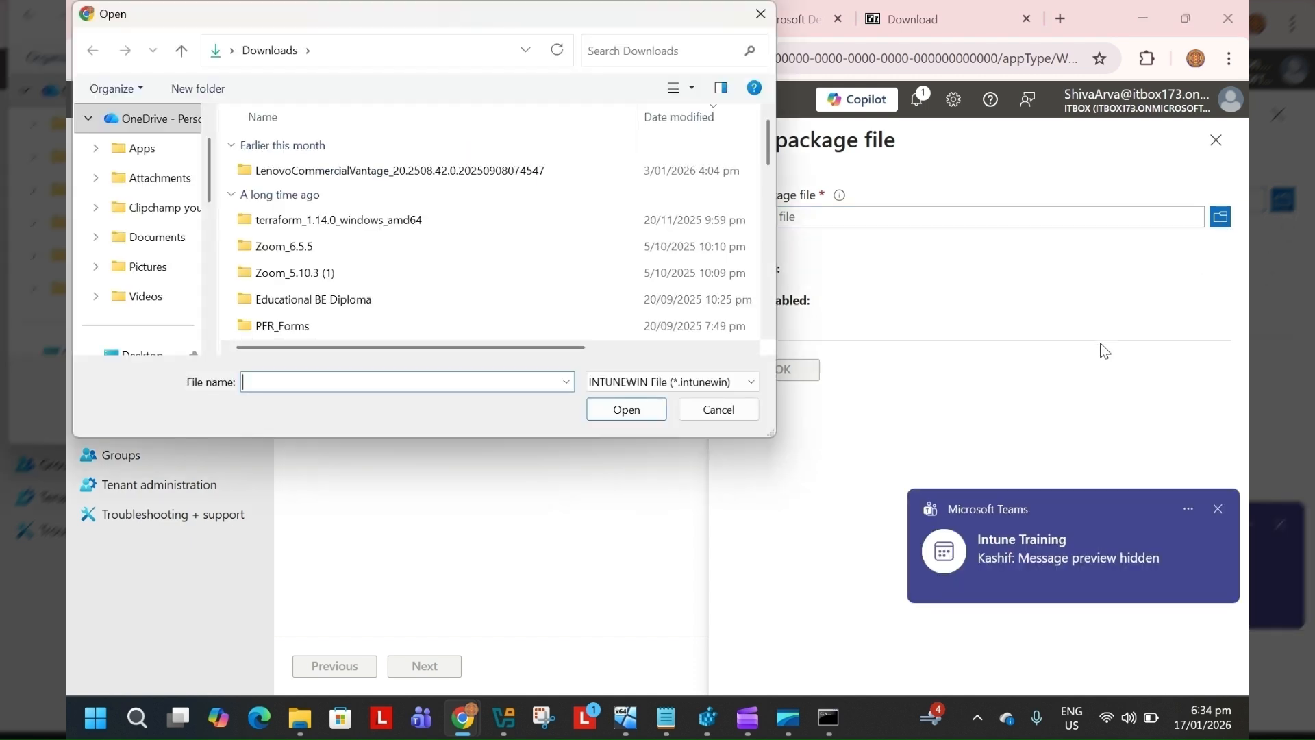
scroll(176, 335, "down", 1)
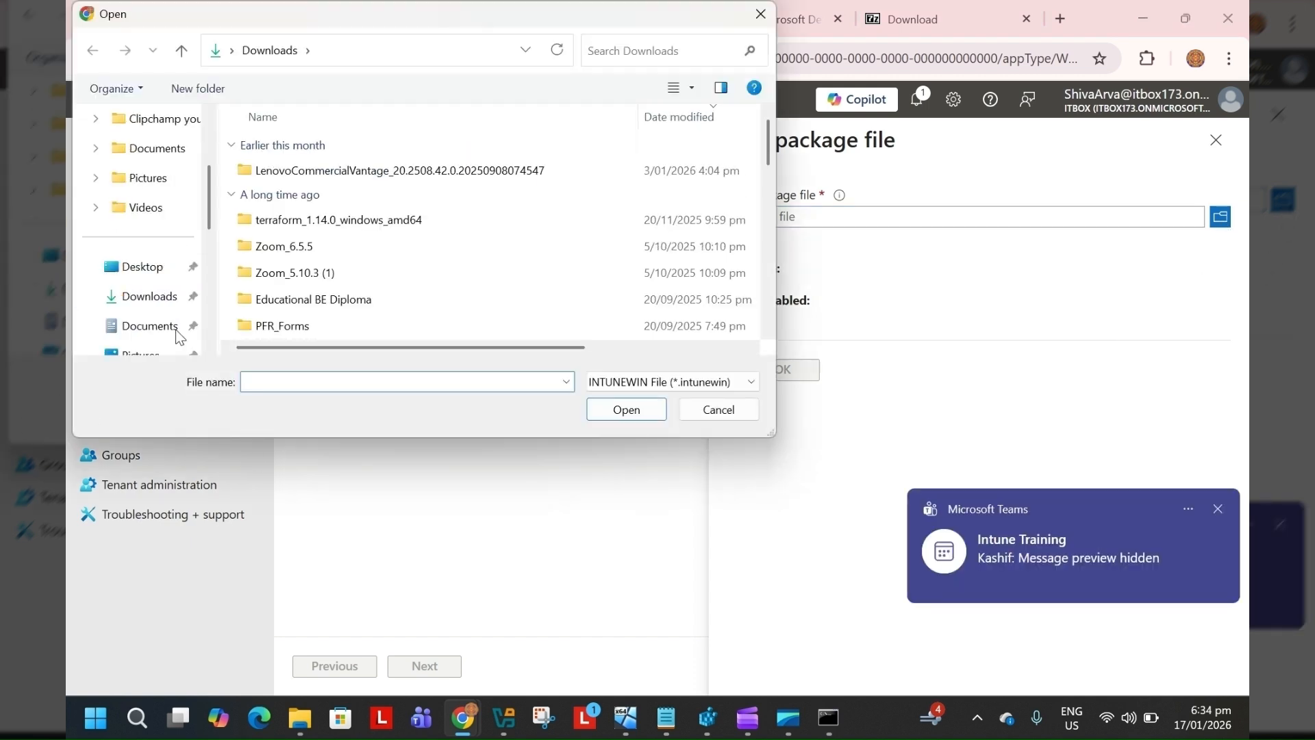
scroll(177, 335, "down", 3)
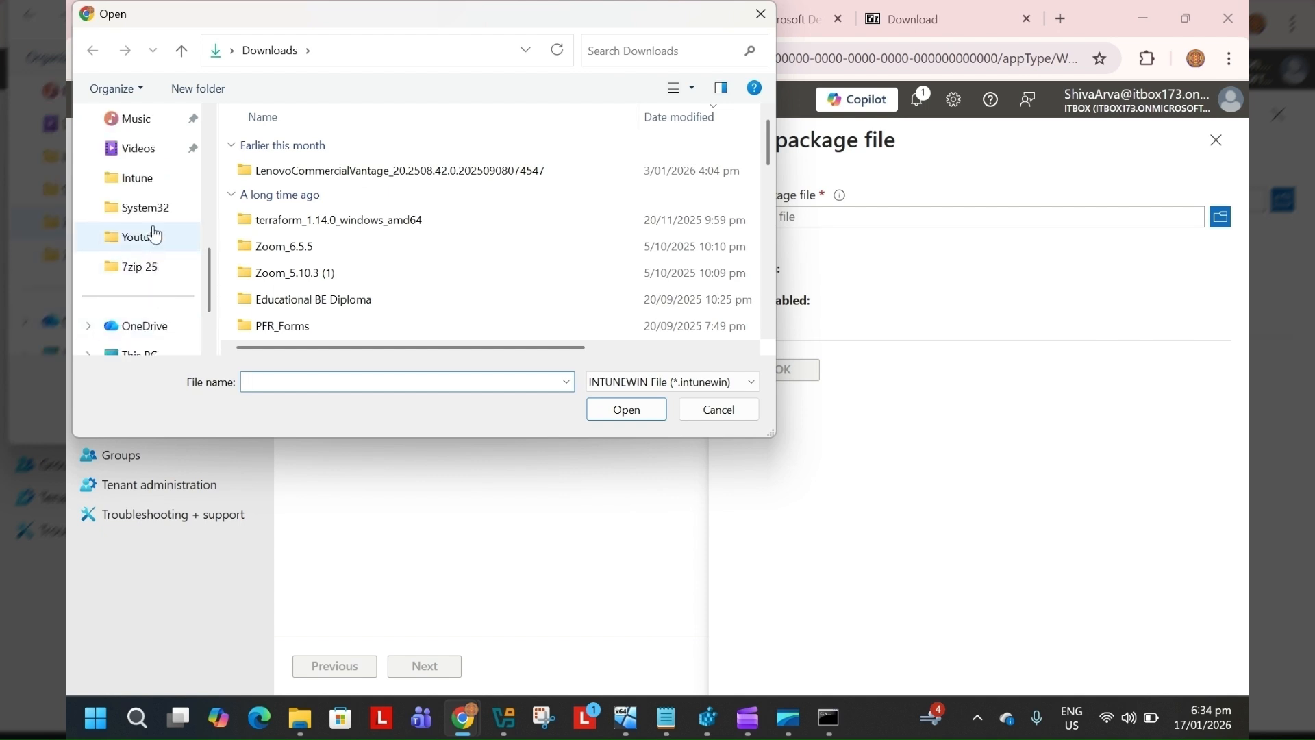
left_click(171, 266)
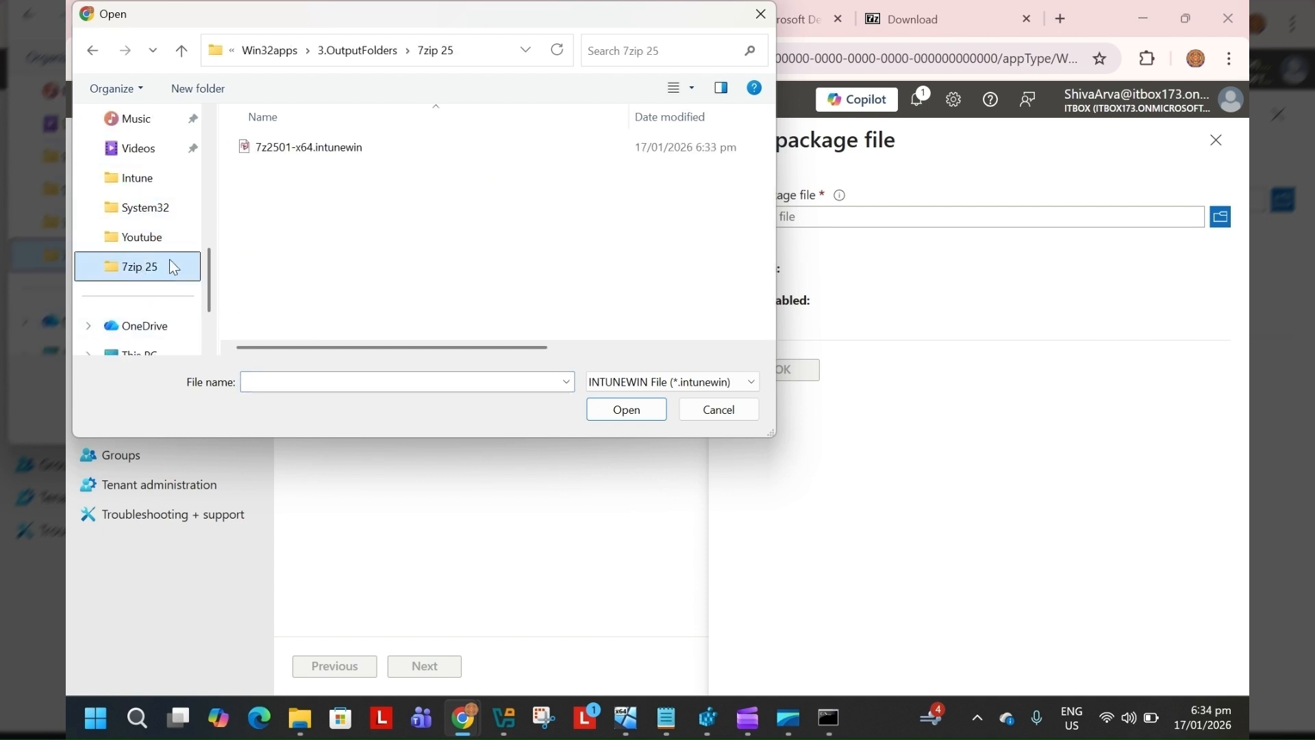
left_click(343, 145)
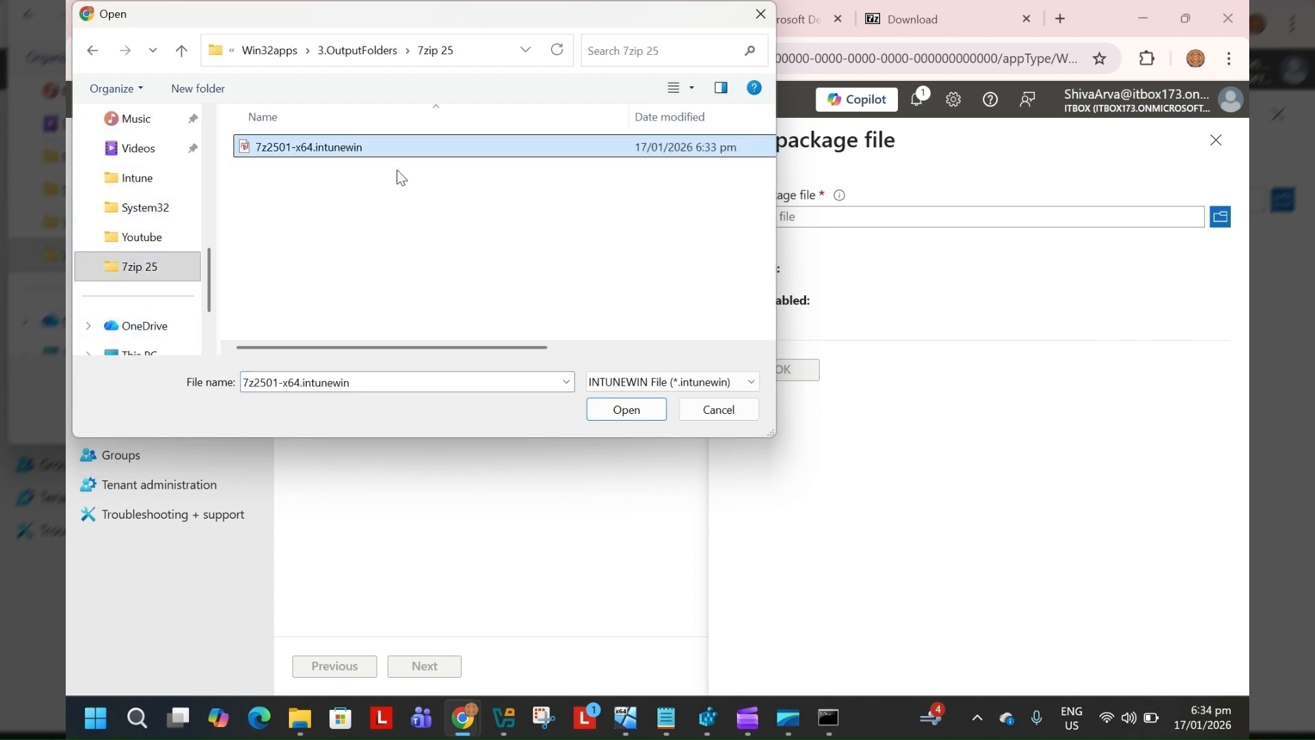
left_click(646, 417)
left_click(781, 371)
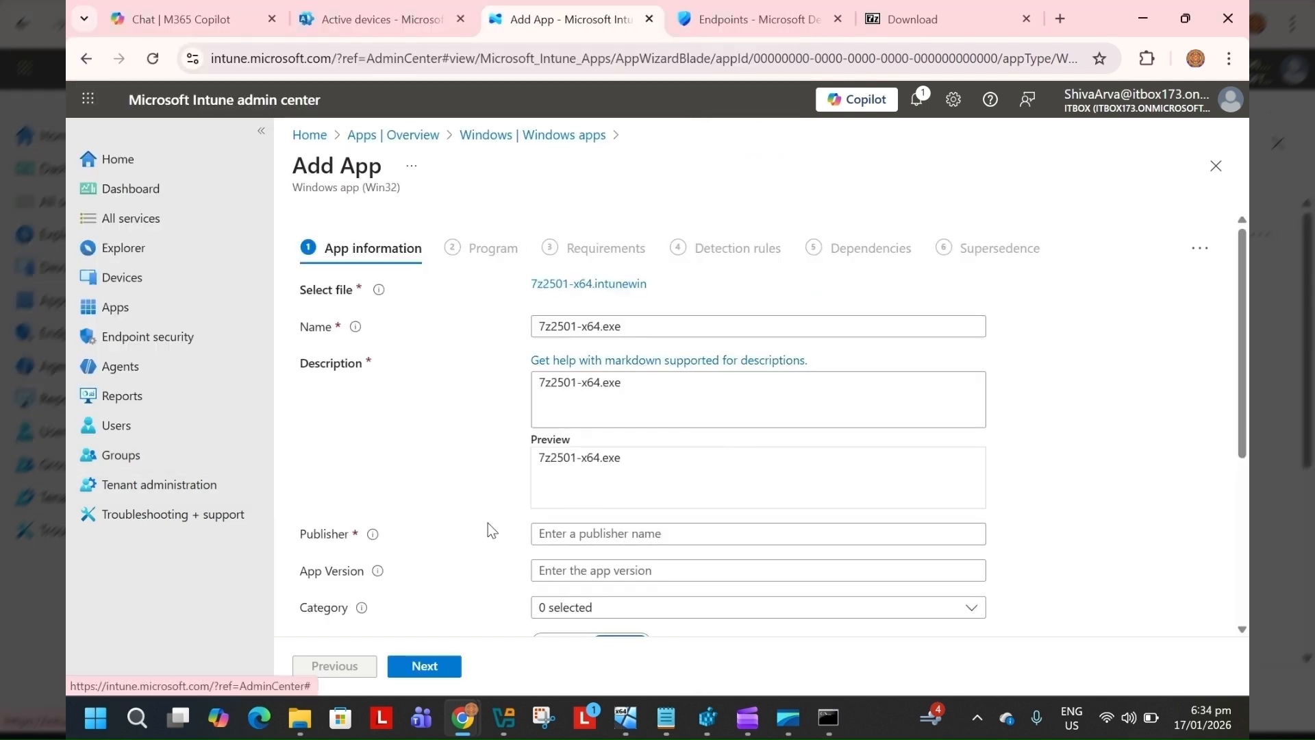
Set the publisher to 7zip and the app version to 25.01
scroll(487, 523, "down", 3)
left_click(587, 347)
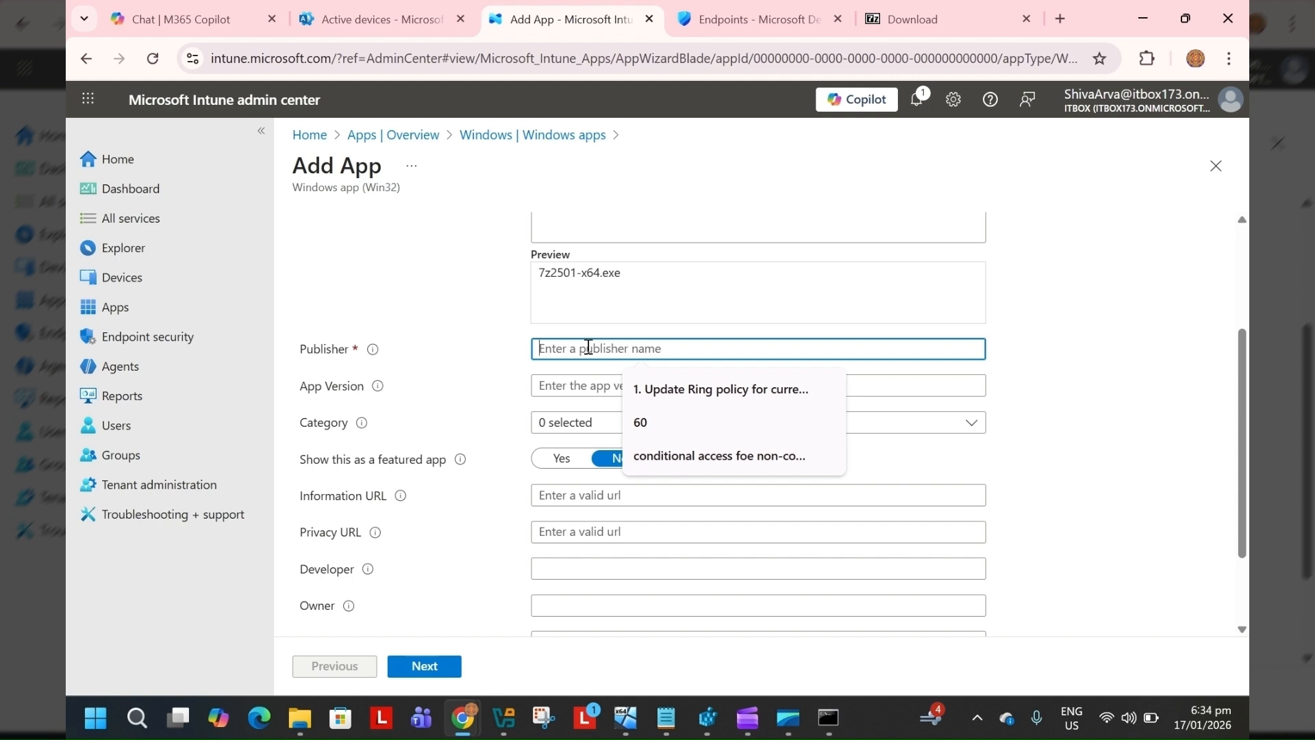
type("7zip")
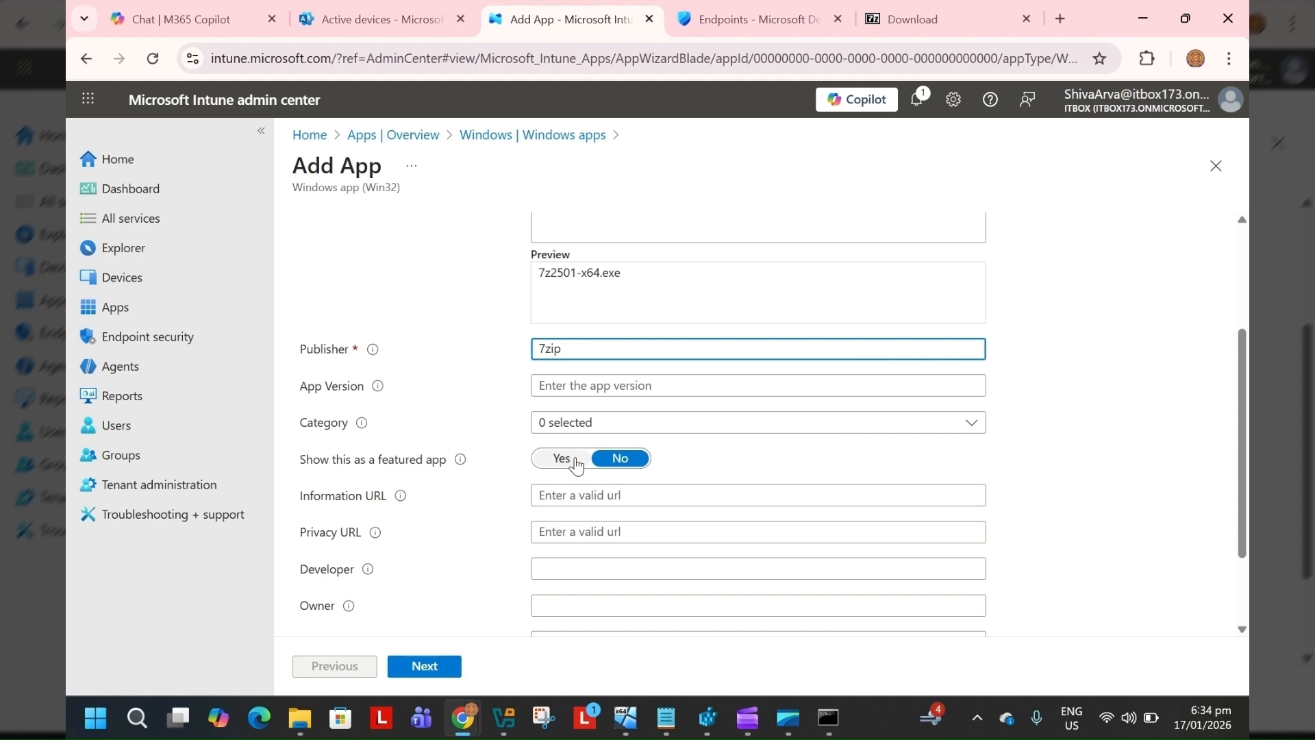
left_click(591, 381)
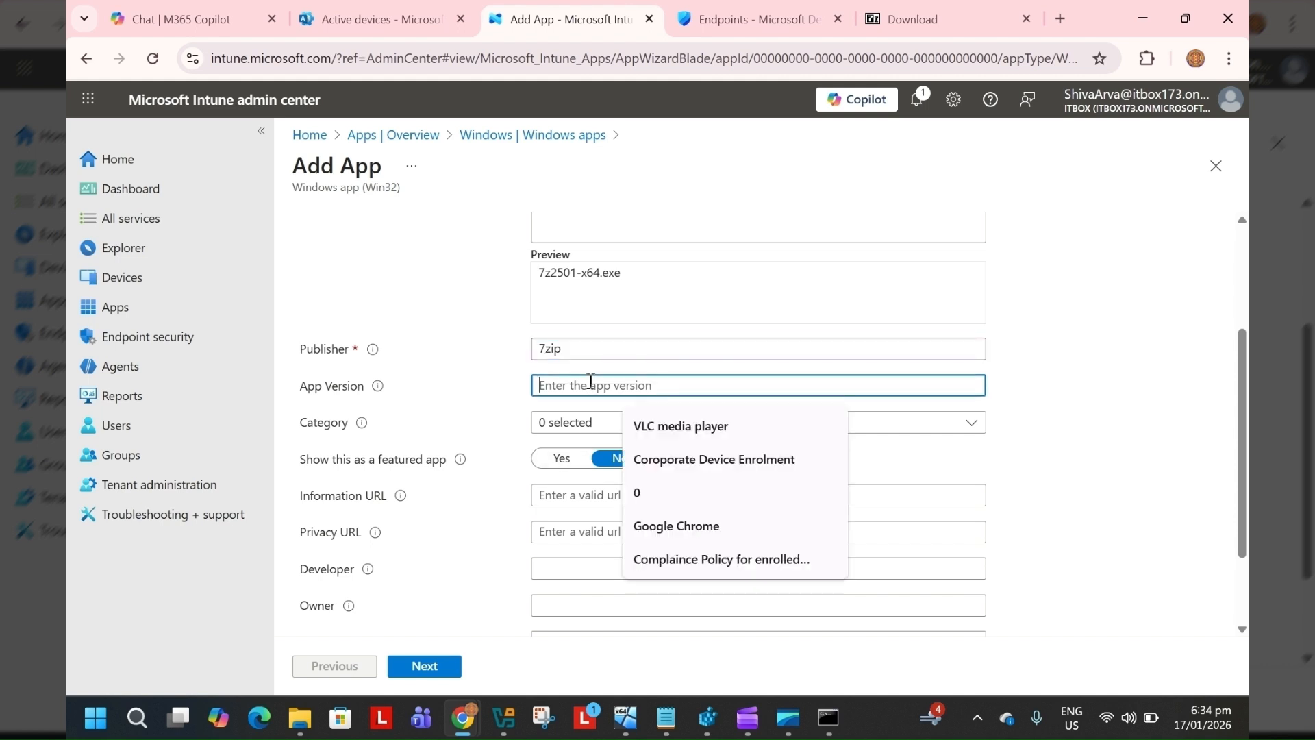
type("25.01")
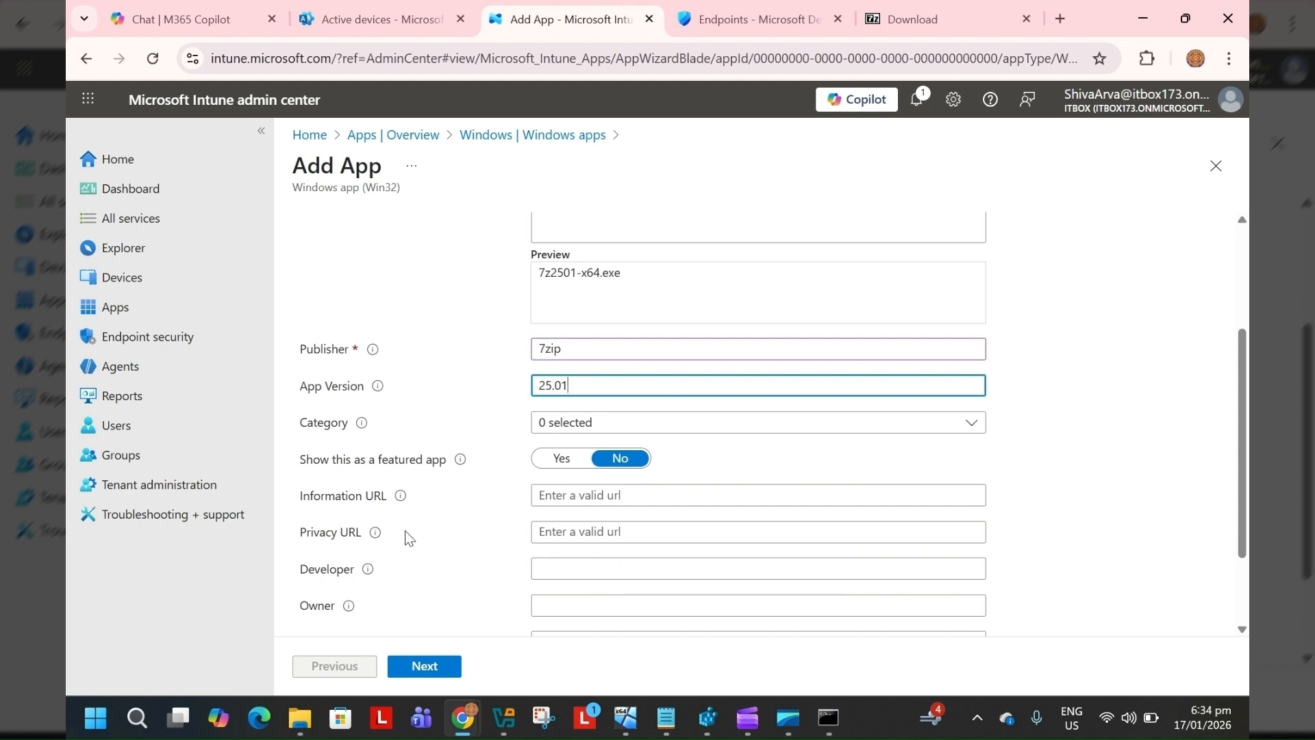
Upload download (6).jpg from Downloads as the app logo and continue to the Program page
scroll(405, 530, "down", 2)
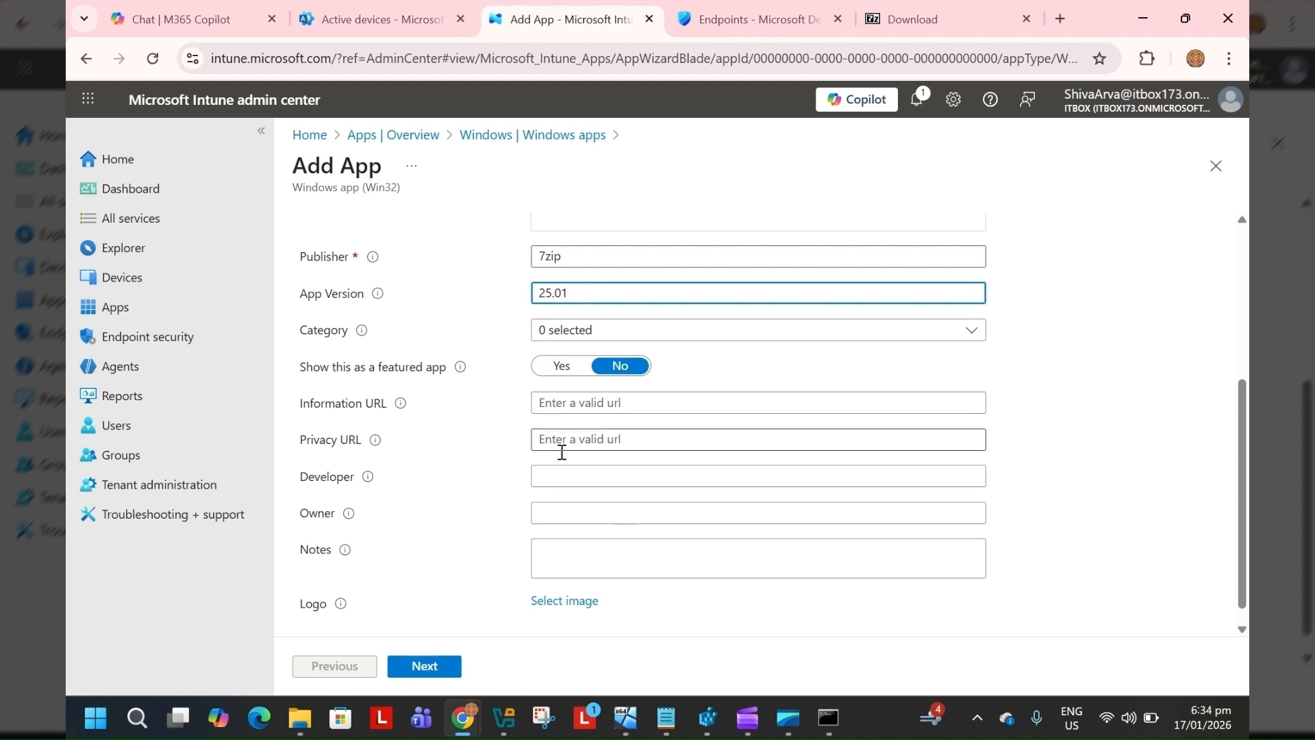
left_click(575, 603)
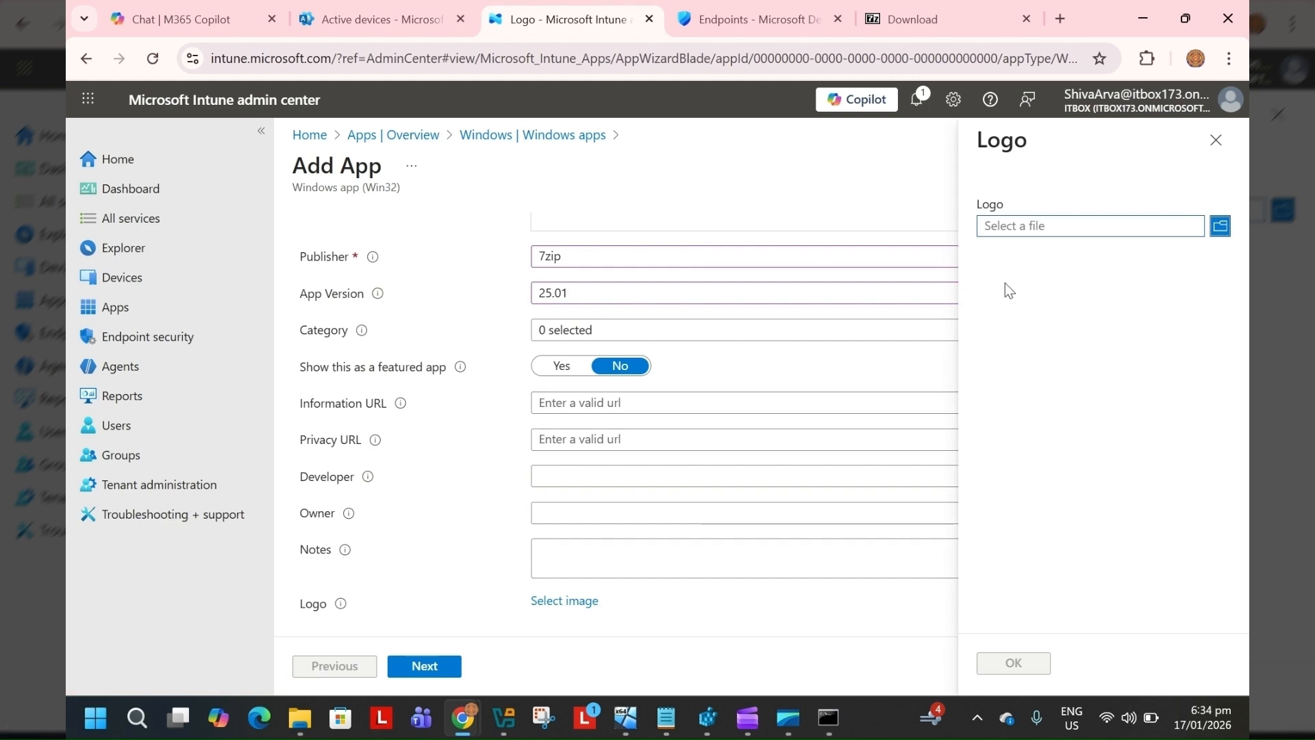
left_click(1220, 226)
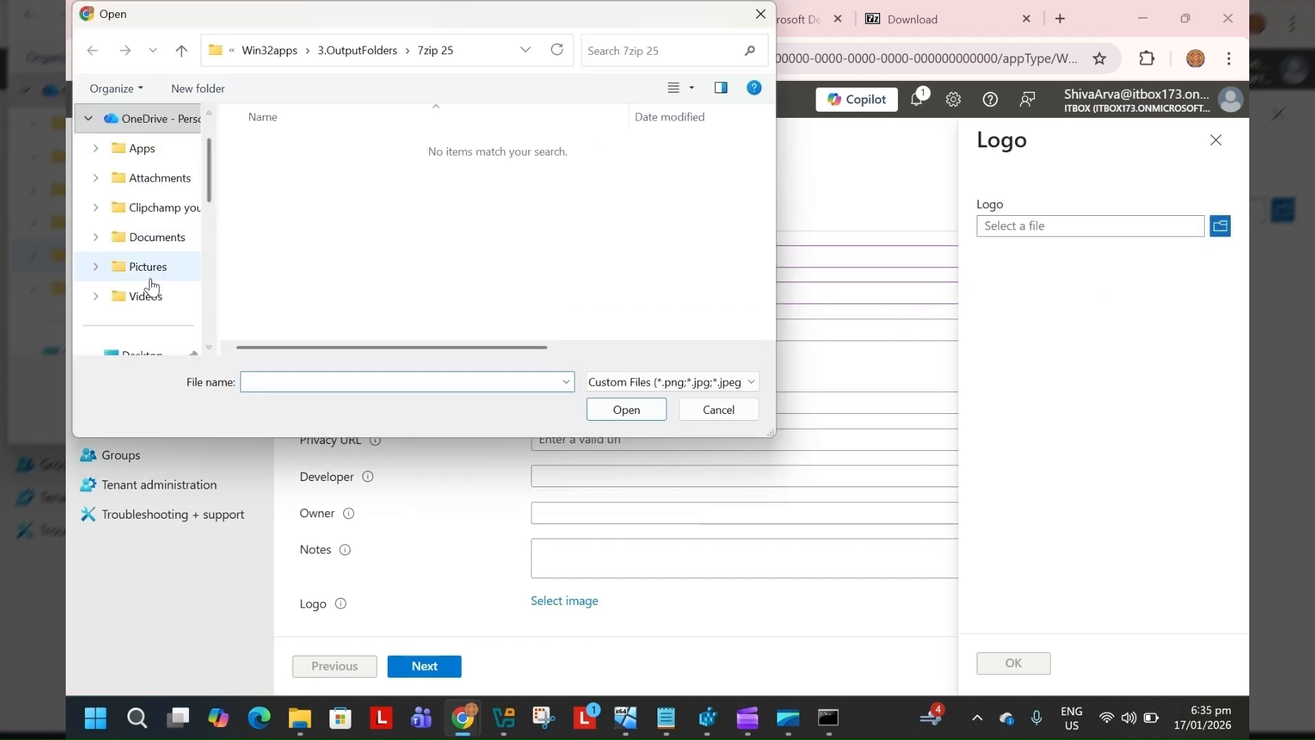
scroll(151, 277, "down", 5)
scroll(151, 277, "down", 2)
scroll(130, 294, "up", 10)
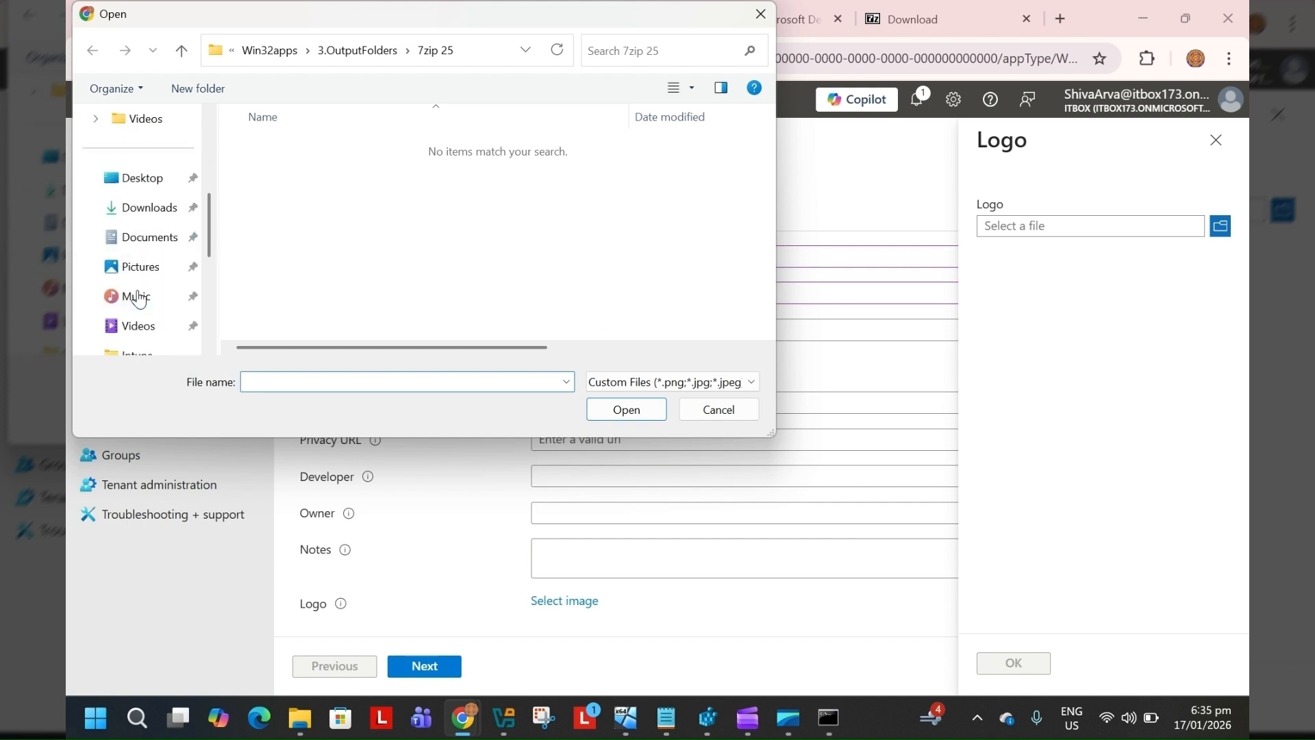
scroll(139, 299, "down", 3)
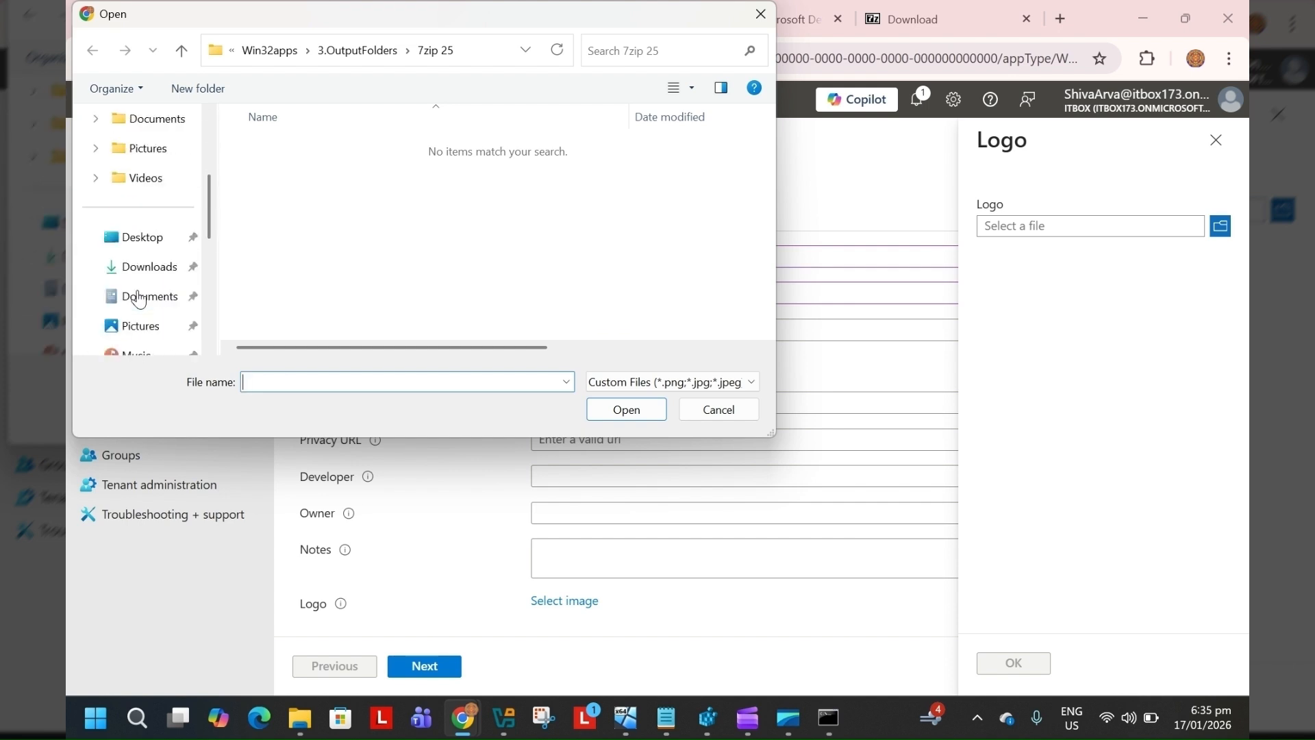
left_click(142, 266)
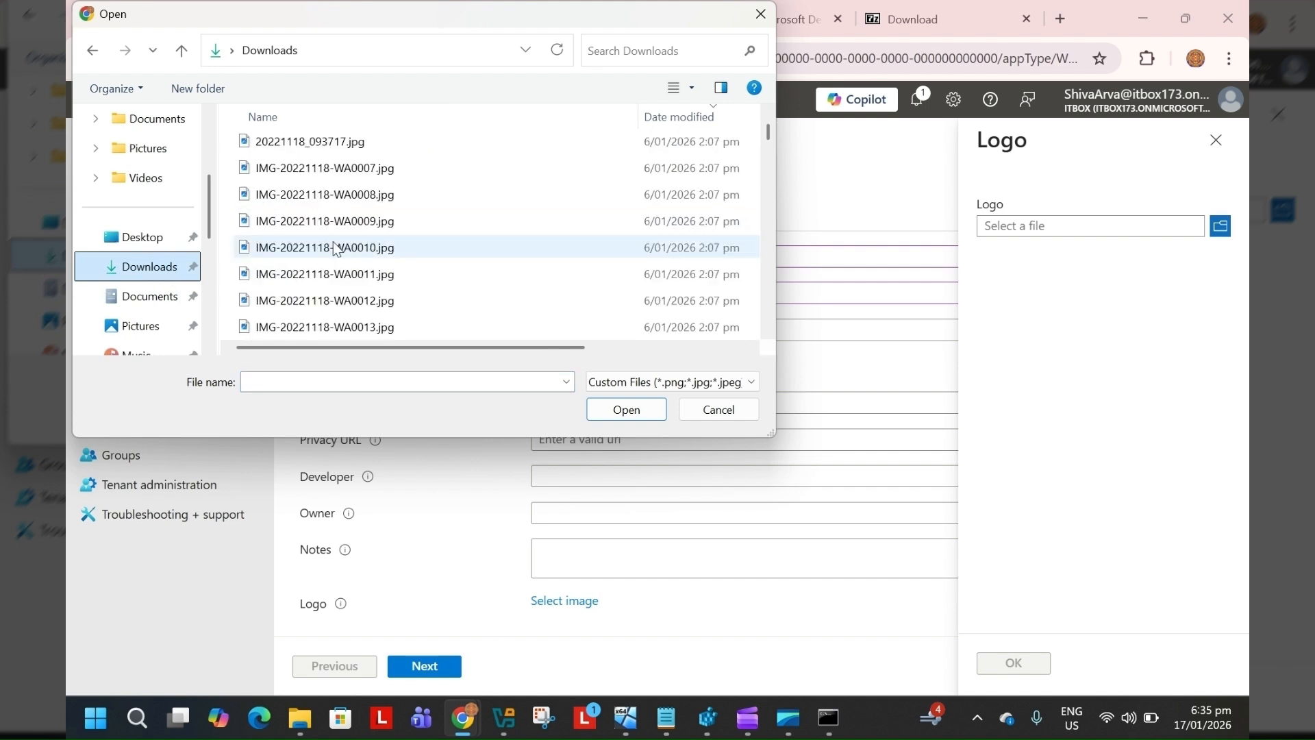
scroll(334, 248, "up", 10)
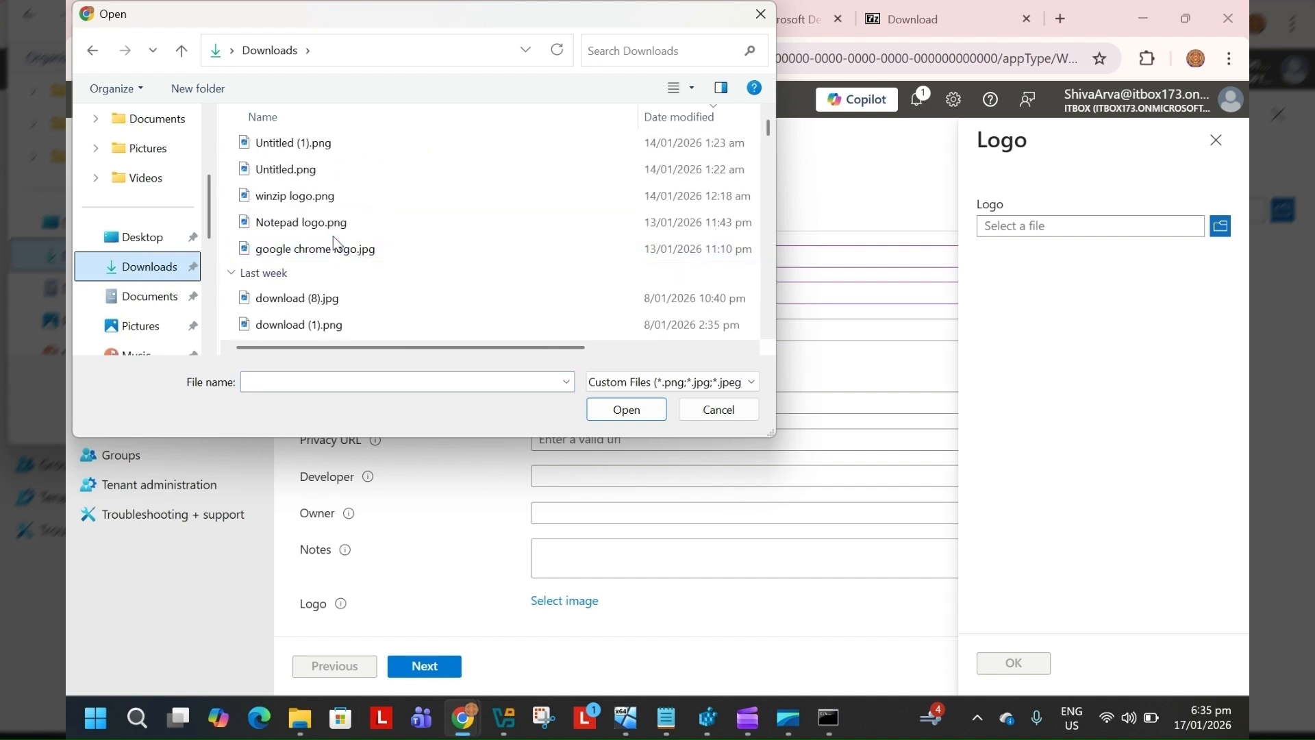
scroll(333, 245, "down", 1)
left_click(341, 300)
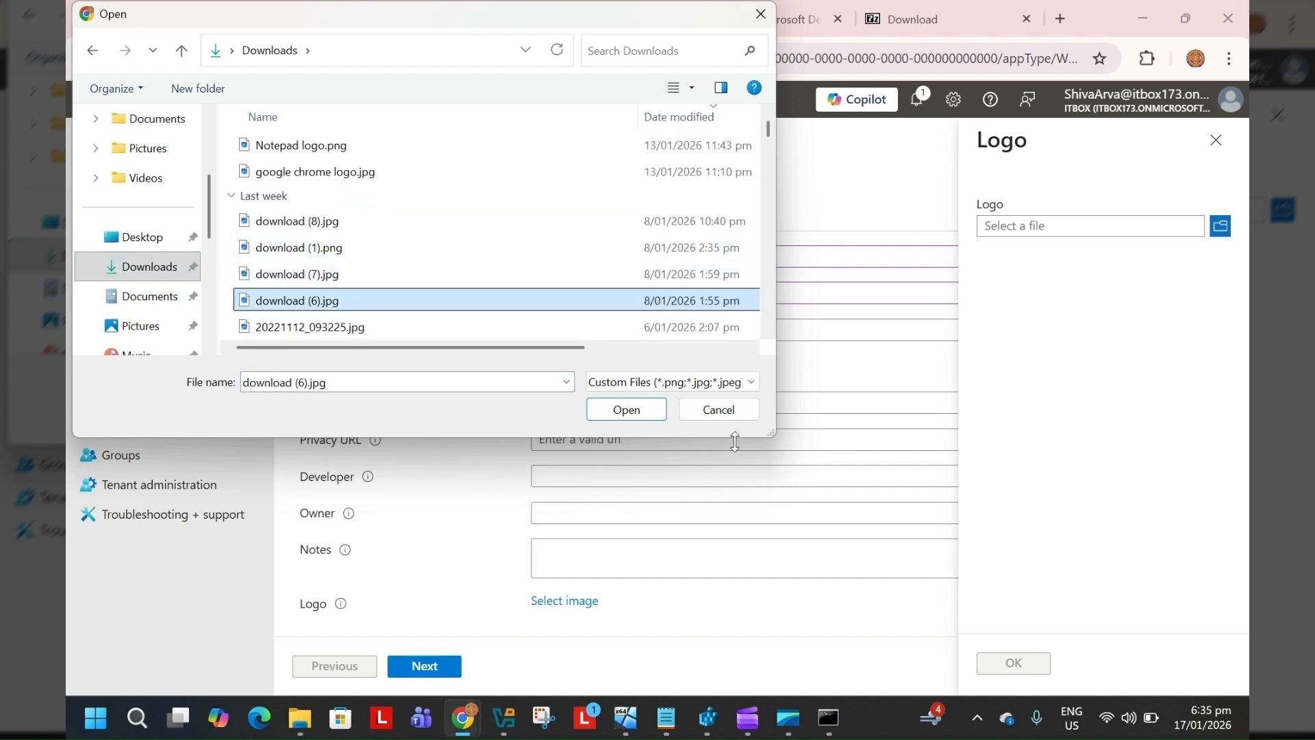
left_click(629, 411)
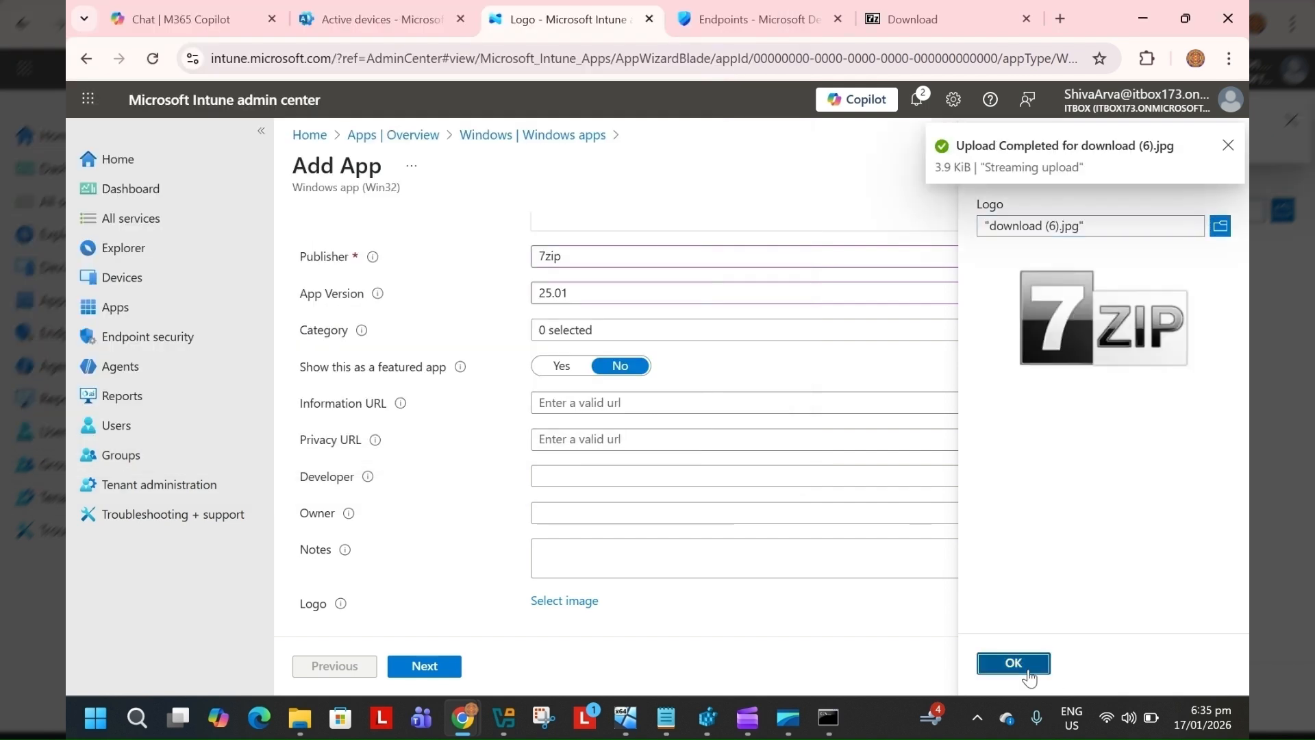
left_click(1014, 663)
scroll(781, 541, "down", 2)
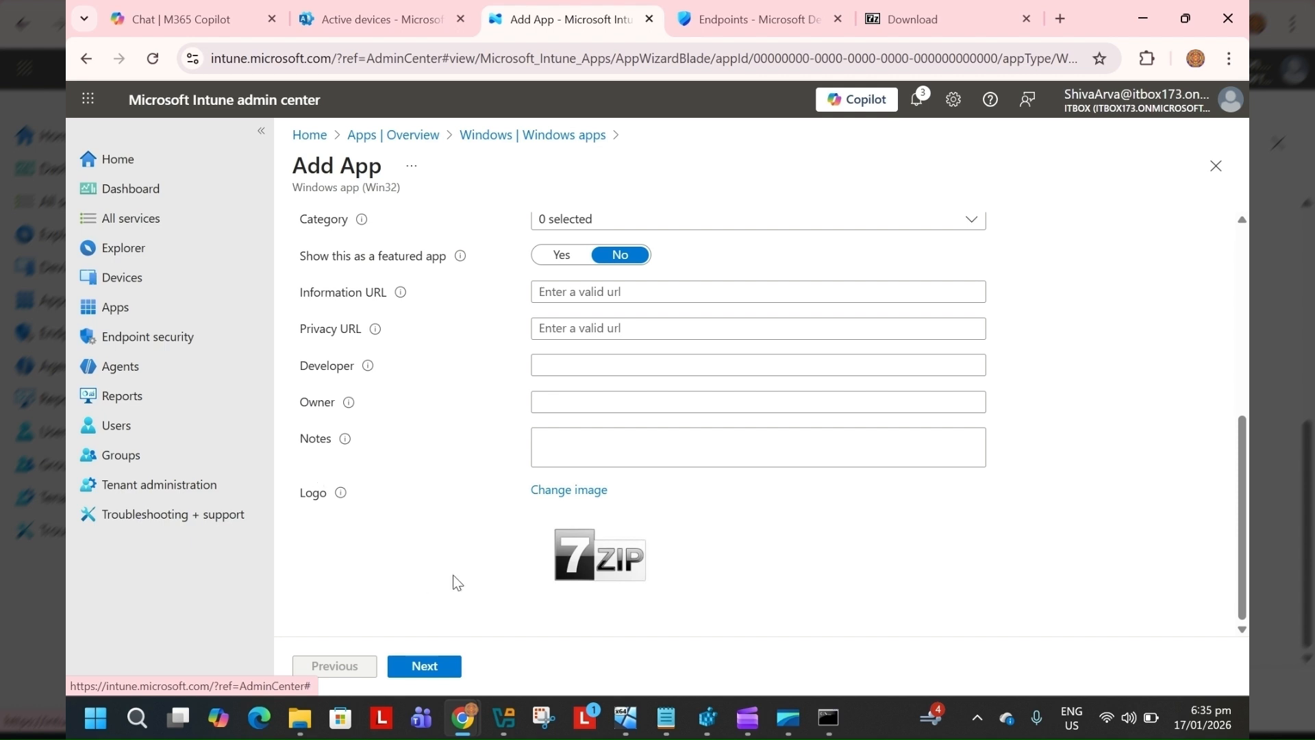
left_click(446, 669)
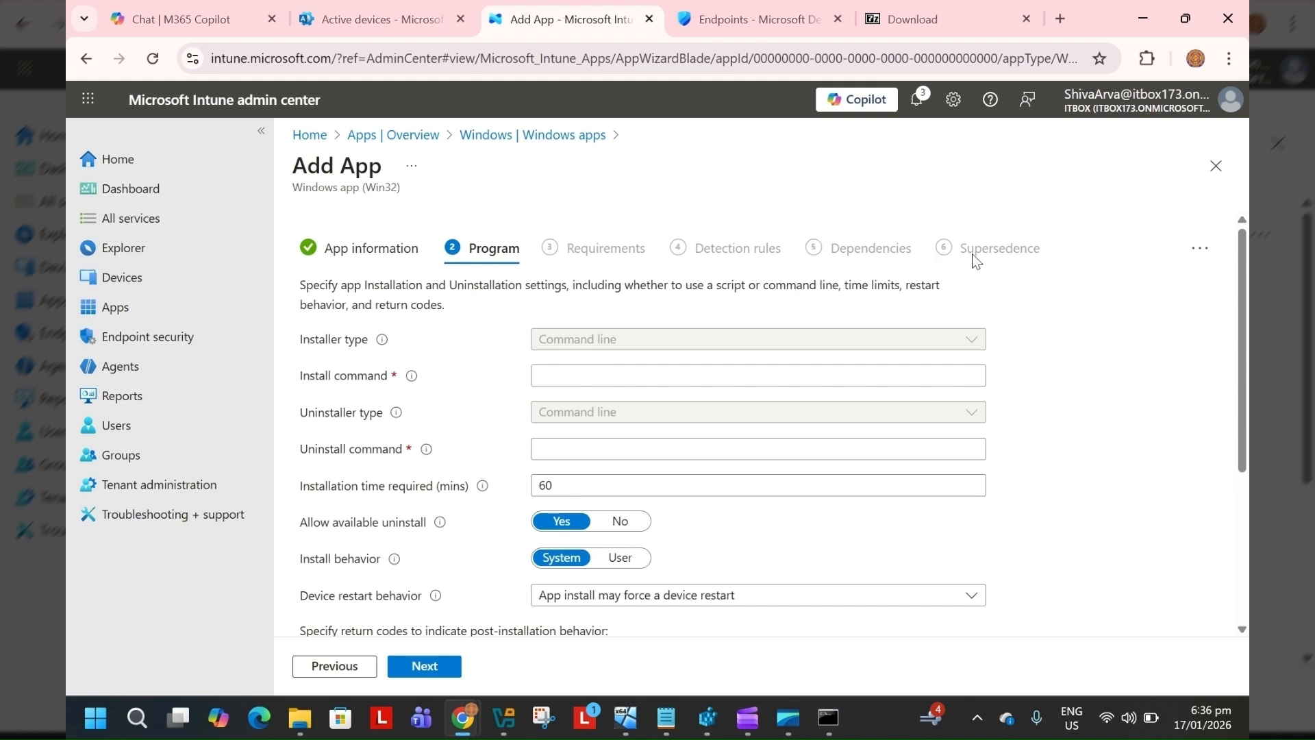
Copy the install command from the notes file and paste 7z2501-x64.exe \S as the install command
left_click(560, 375)
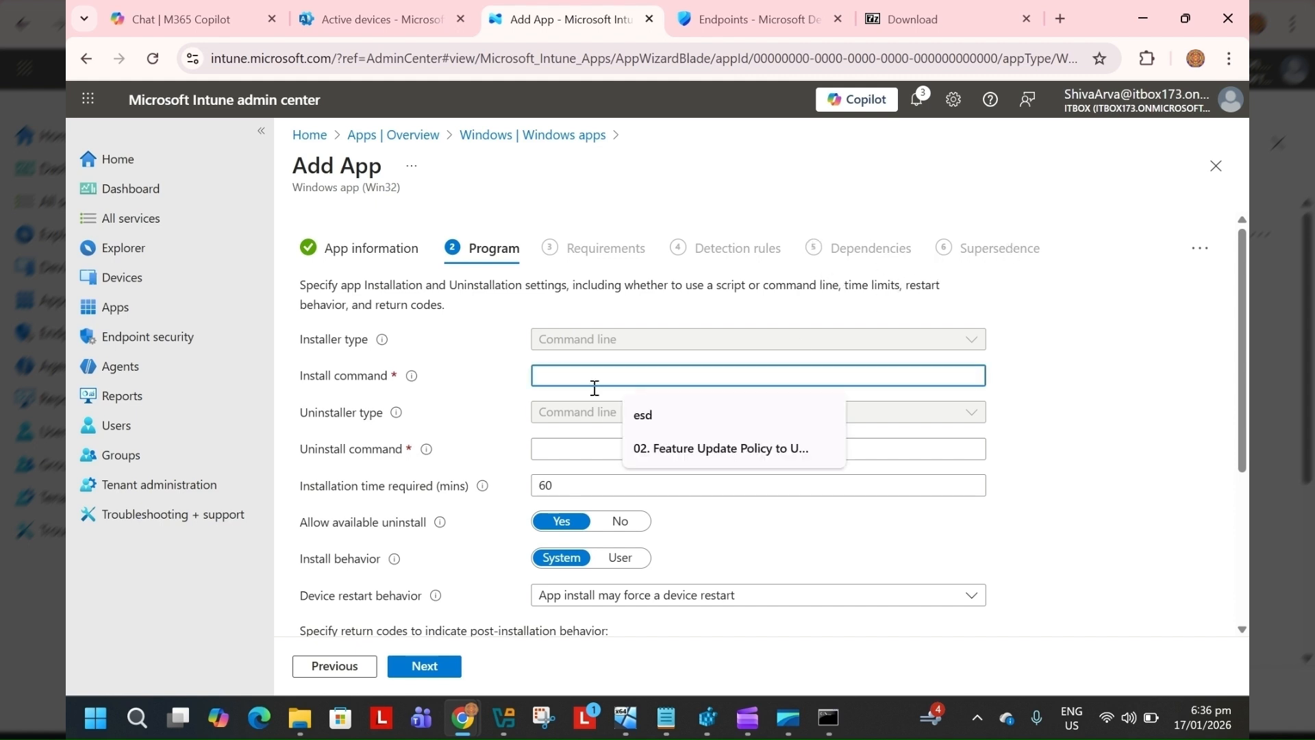
left_click(666, 717)
left_click(725, 444)
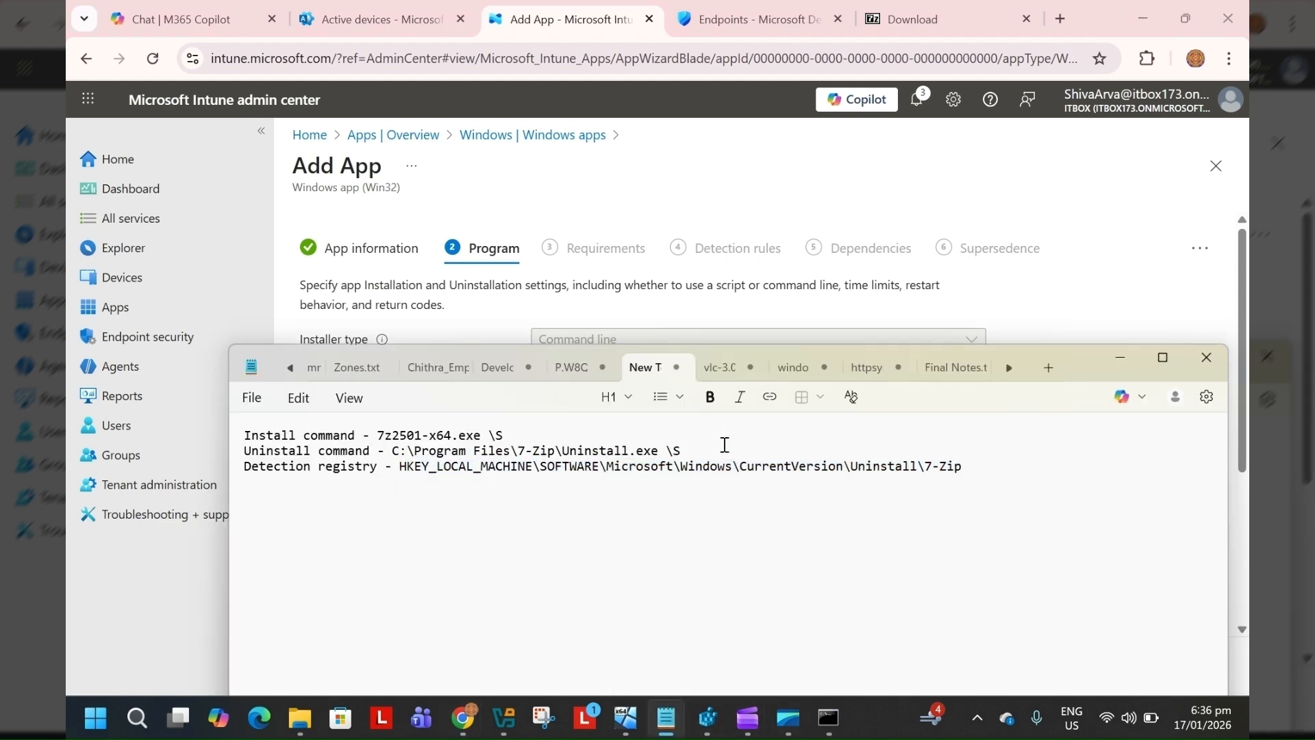
left_click(526, 437)
left_click_drag(504, 437, 377, 438)
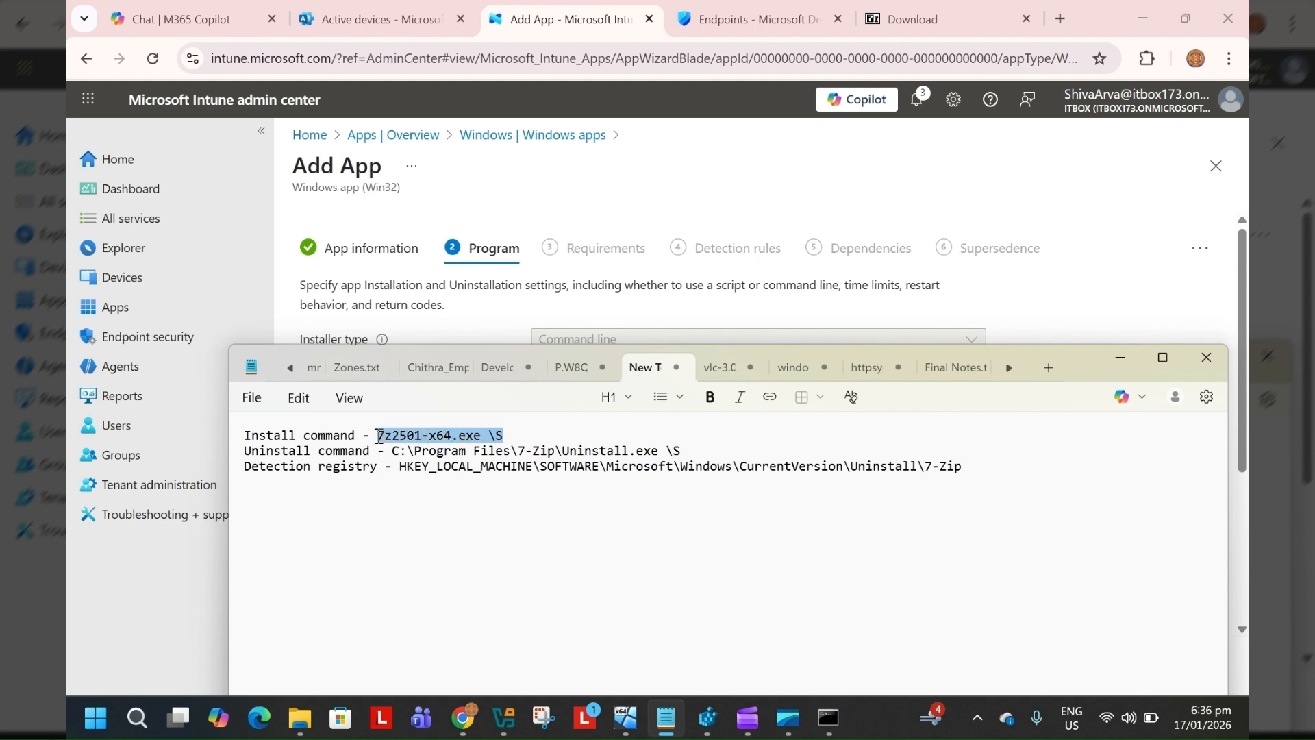
left_click(524, 431)
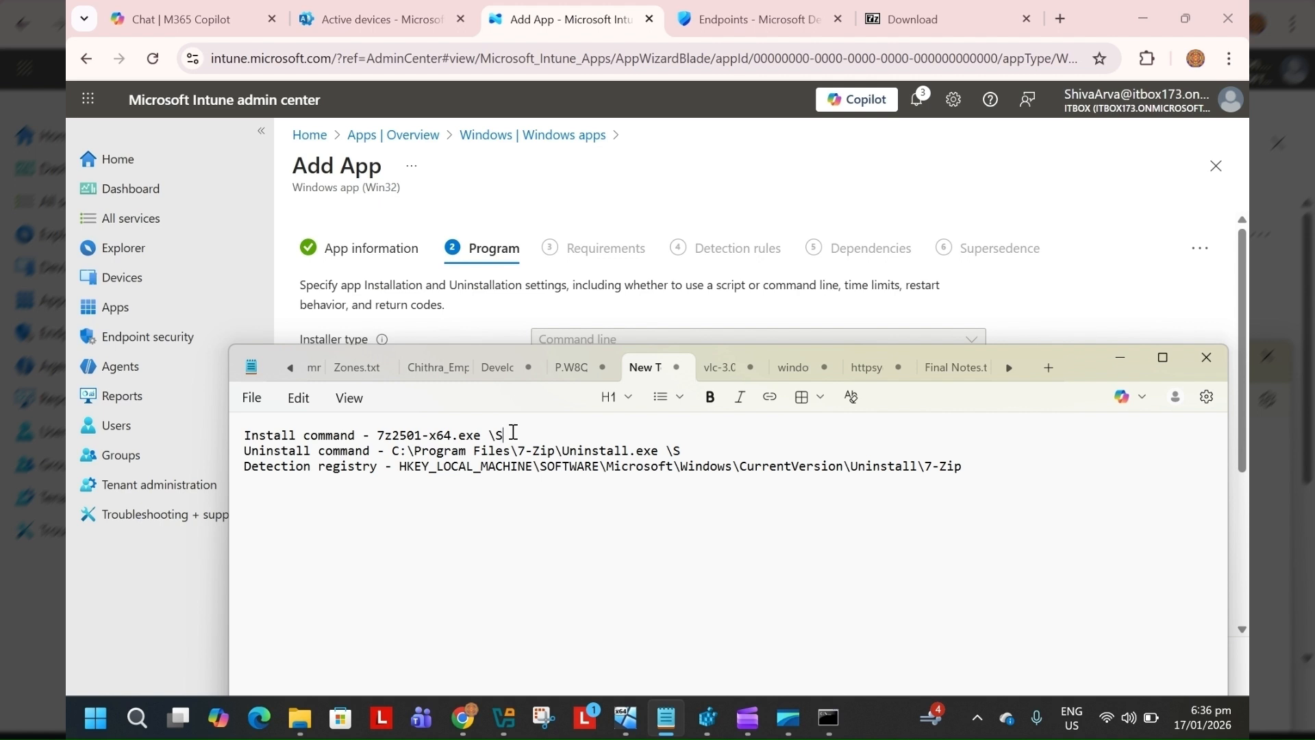
left_click_drag(512, 431, 378, 428)
key("ctrl+c")
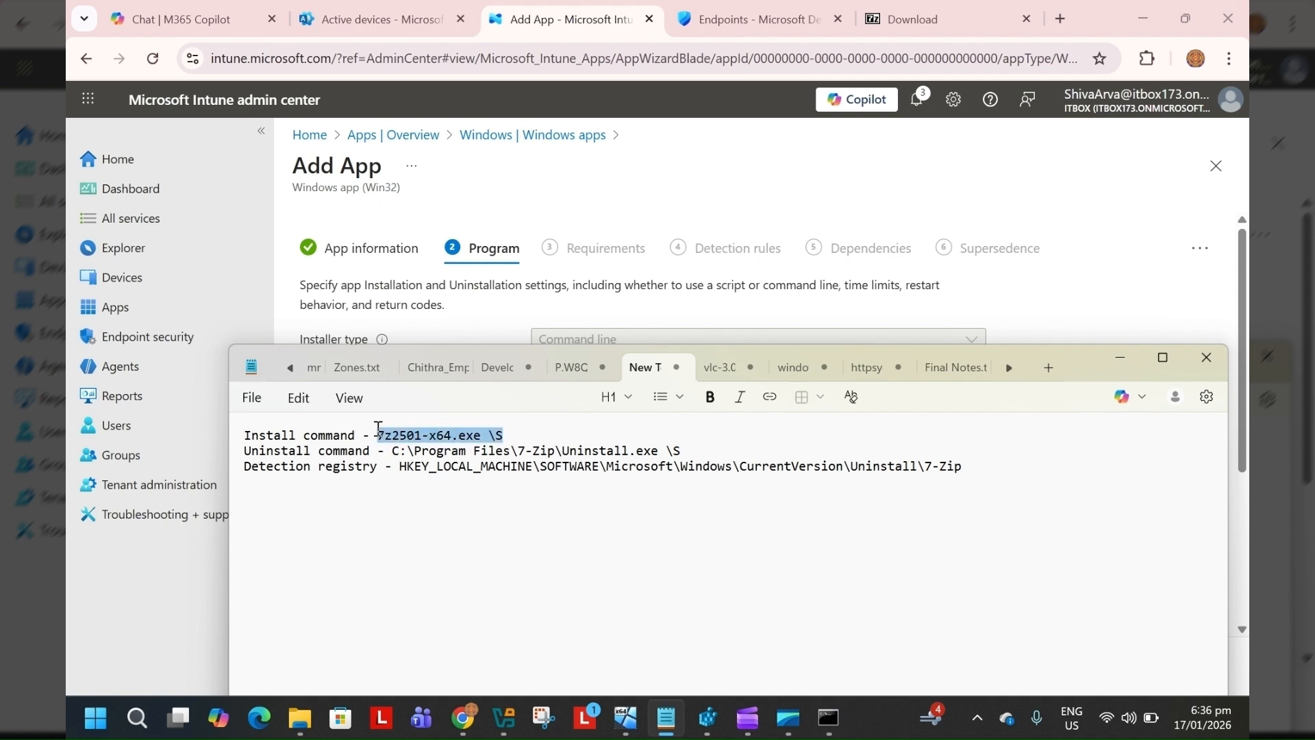
left_click(568, 199)
left_click(558, 374)
key("ctrl+v")
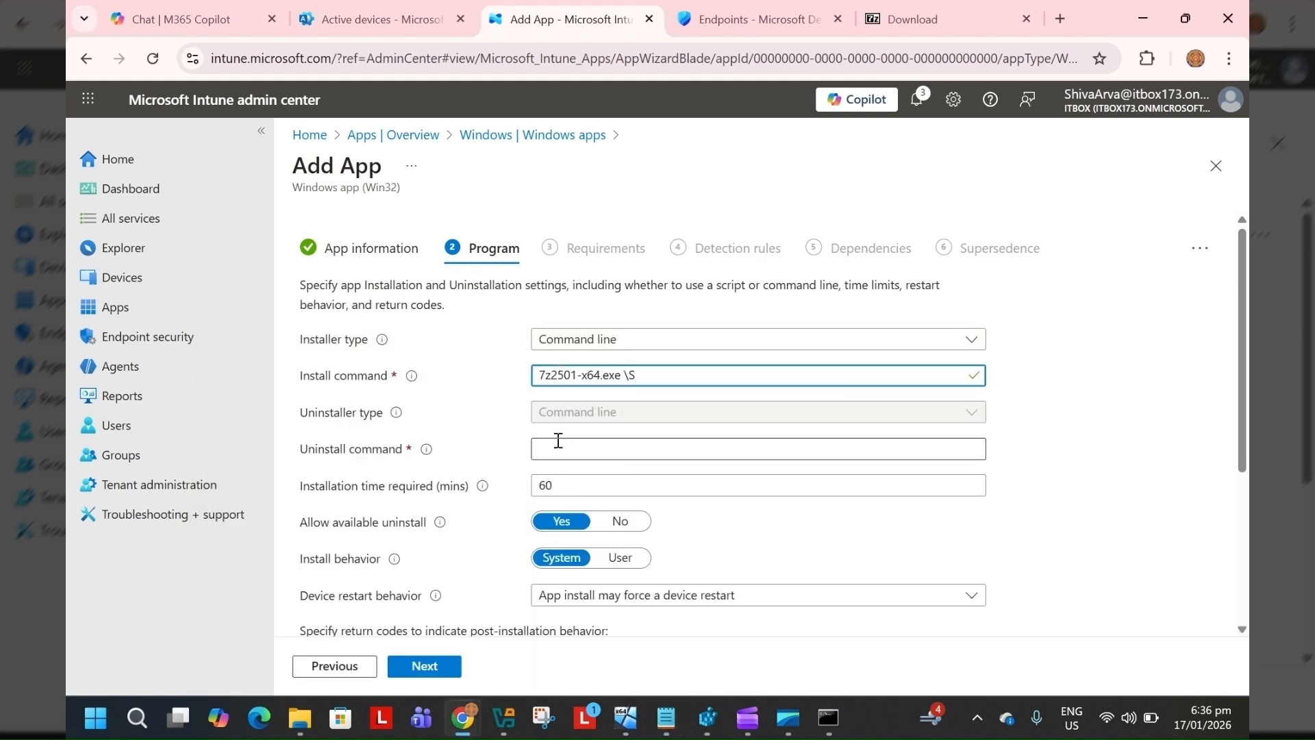
Copy the uninstall command from the notes and paste C:\Program Files\7-Zip\Uninstall.exe \S as the uninstall command
left_click(558, 441)
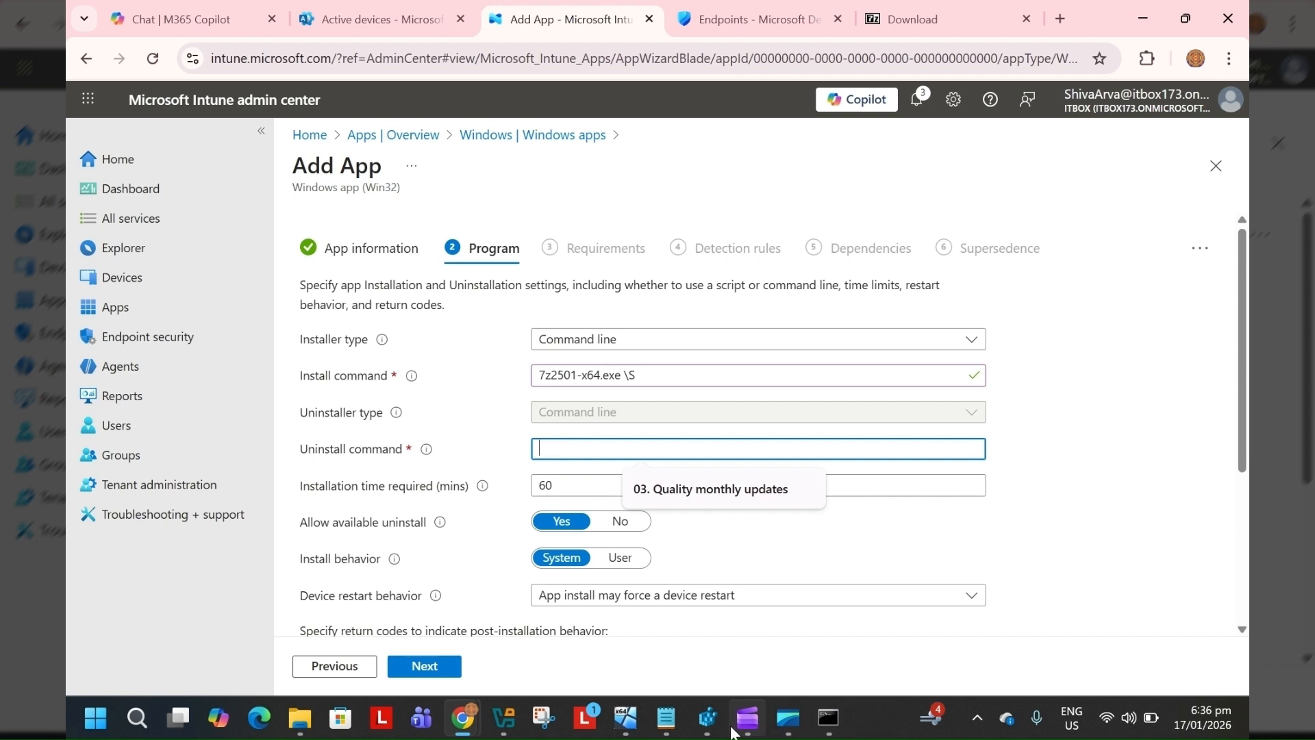
left_click(665, 717)
left_click(697, 452)
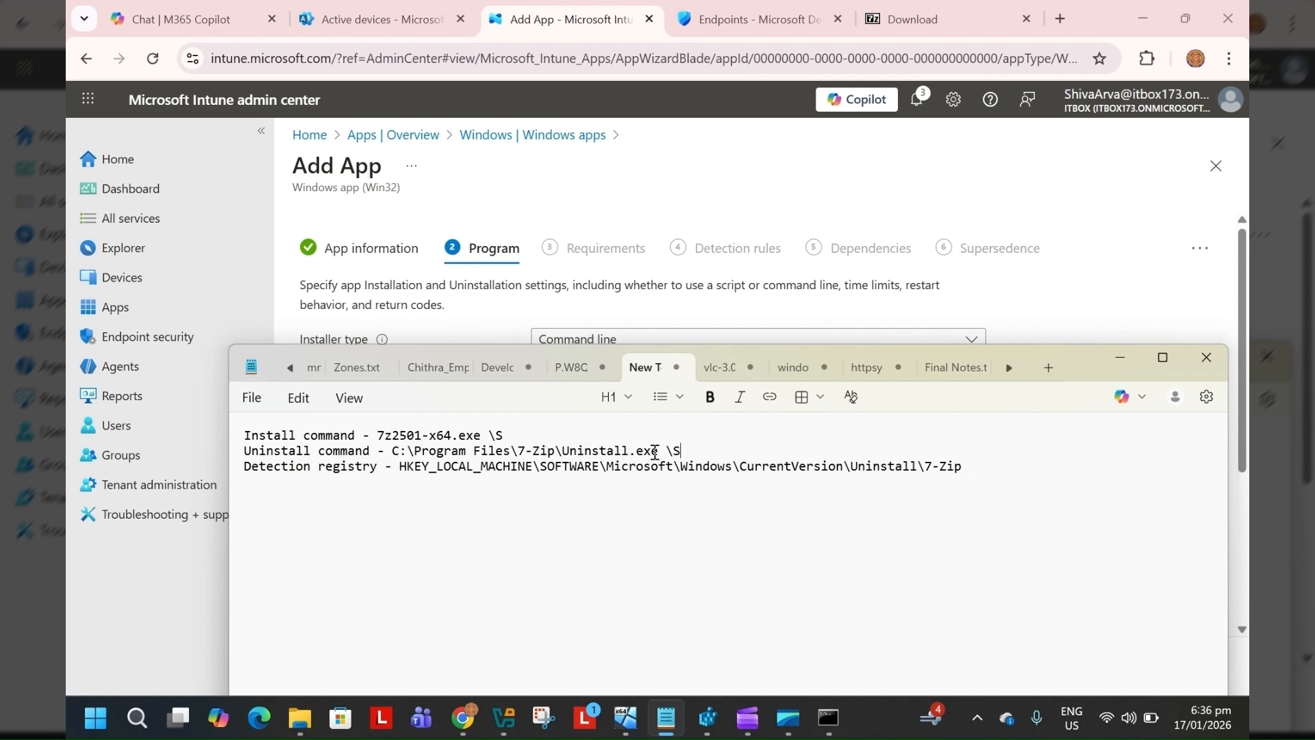
left_click_drag(690, 446, 393, 452)
key("ctrl+c")
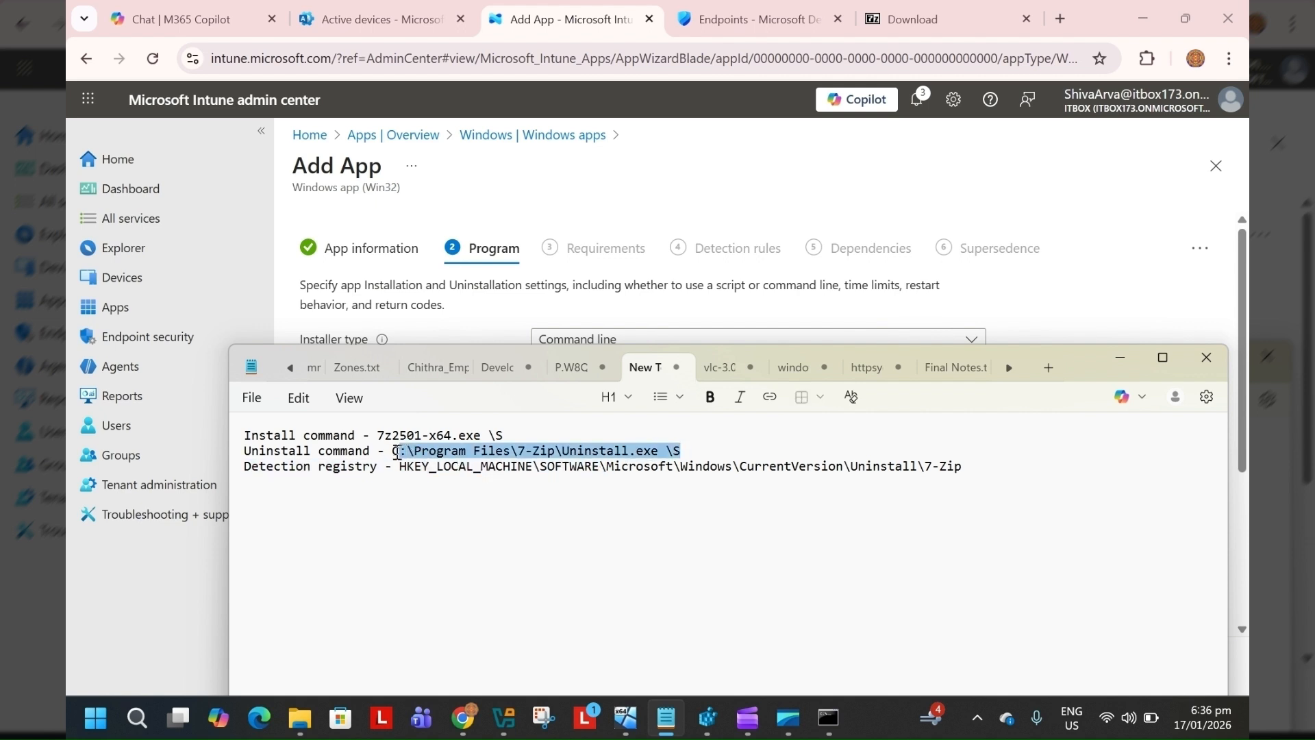
left_click(1103, 260)
left_click(556, 451)
key("ctrl+v")
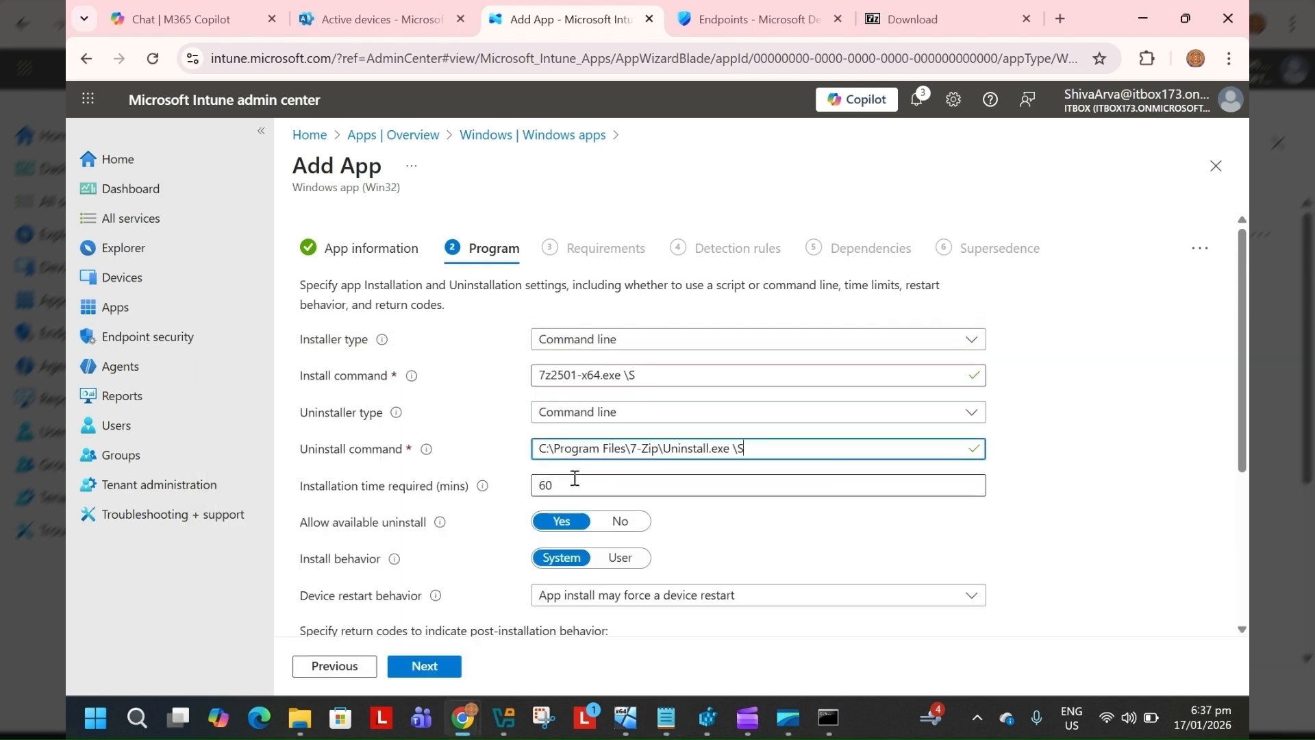
left_click(575, 479)
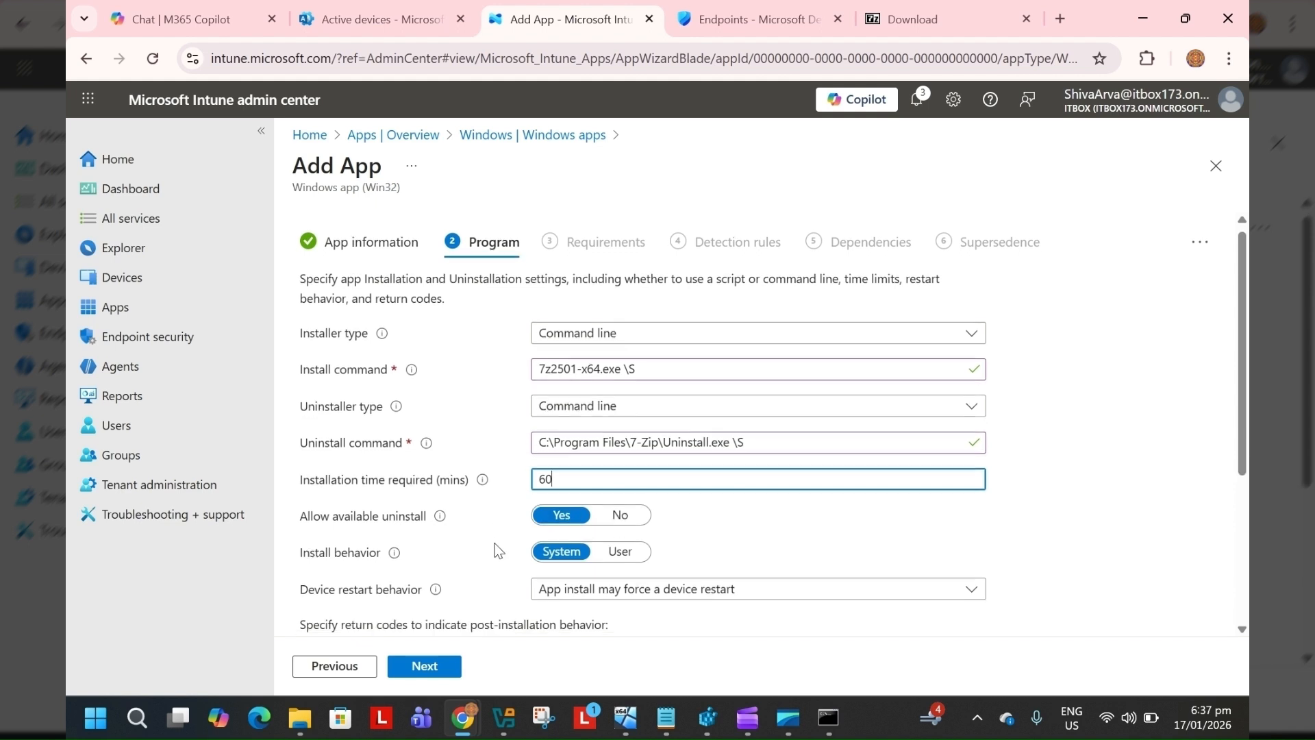
Keep the remaining program settings and return codes as they are and continue to the Requirements page
scroll(494, 543, "down", 1)
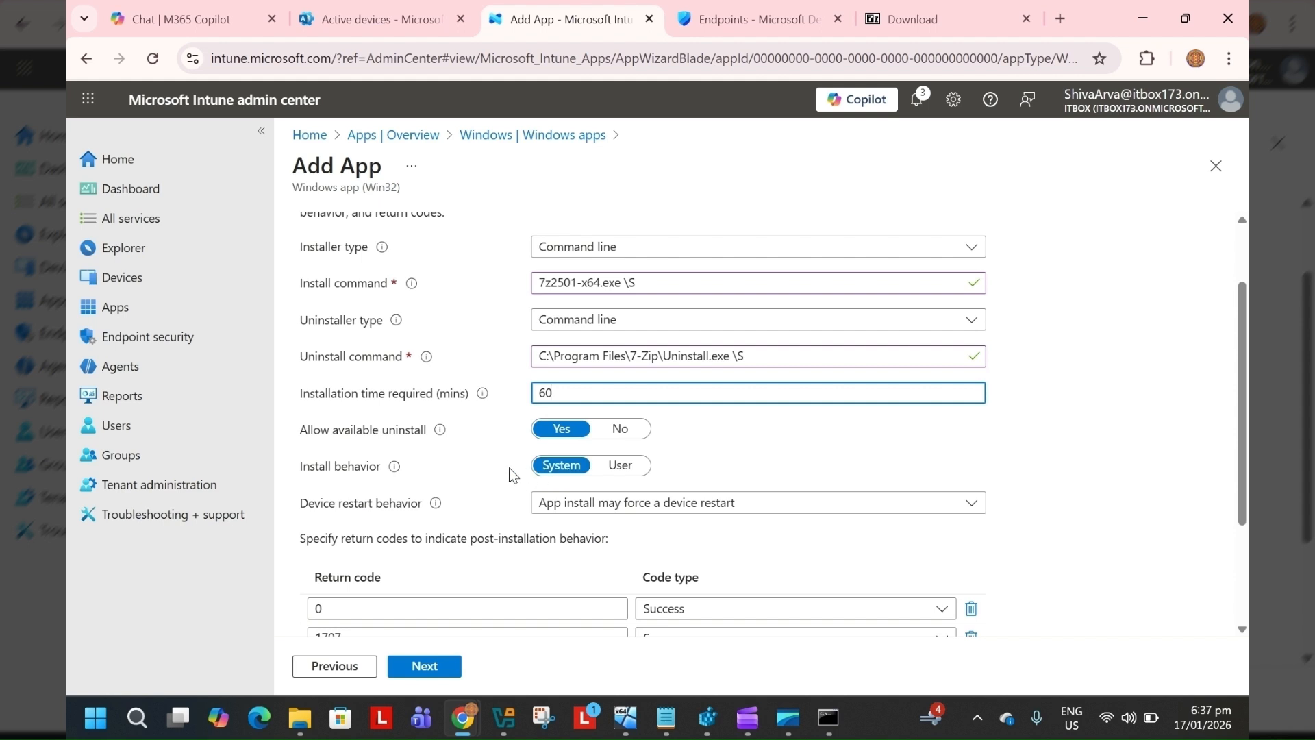
scroll(507, 467, "down", 2)
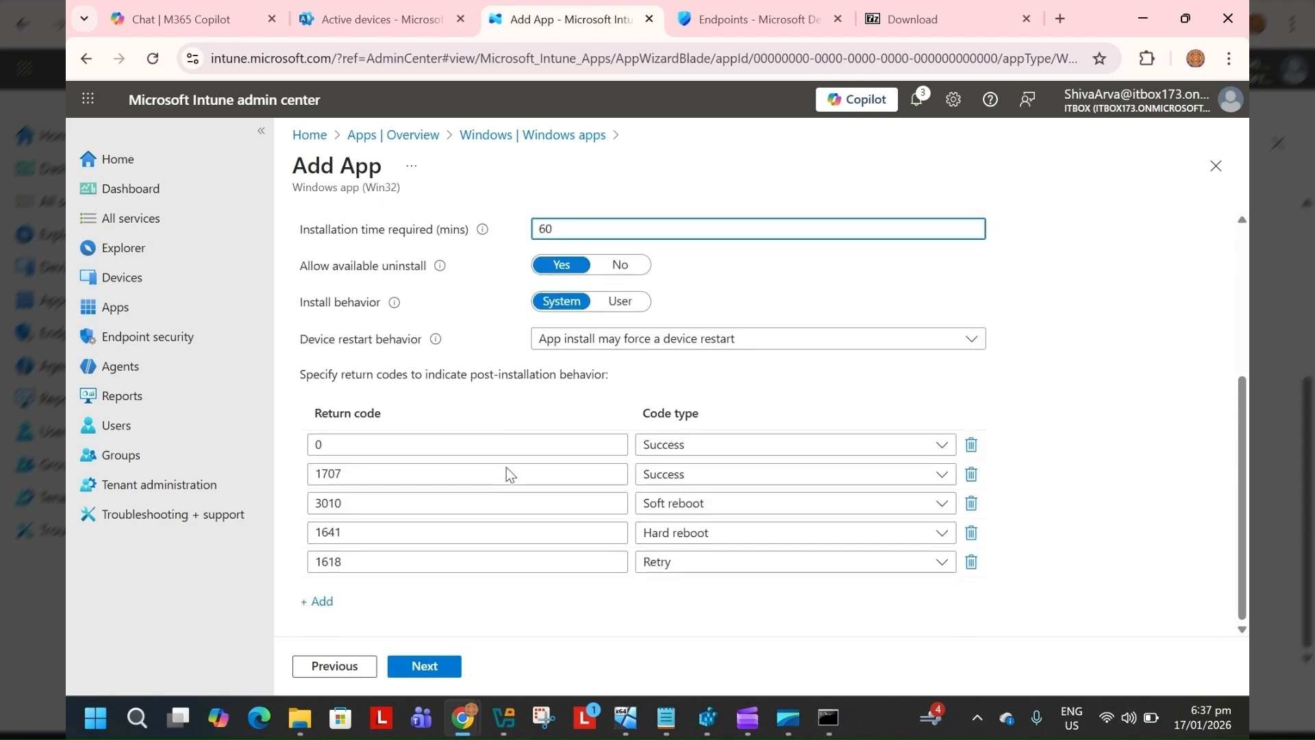
left_click(448, 668)
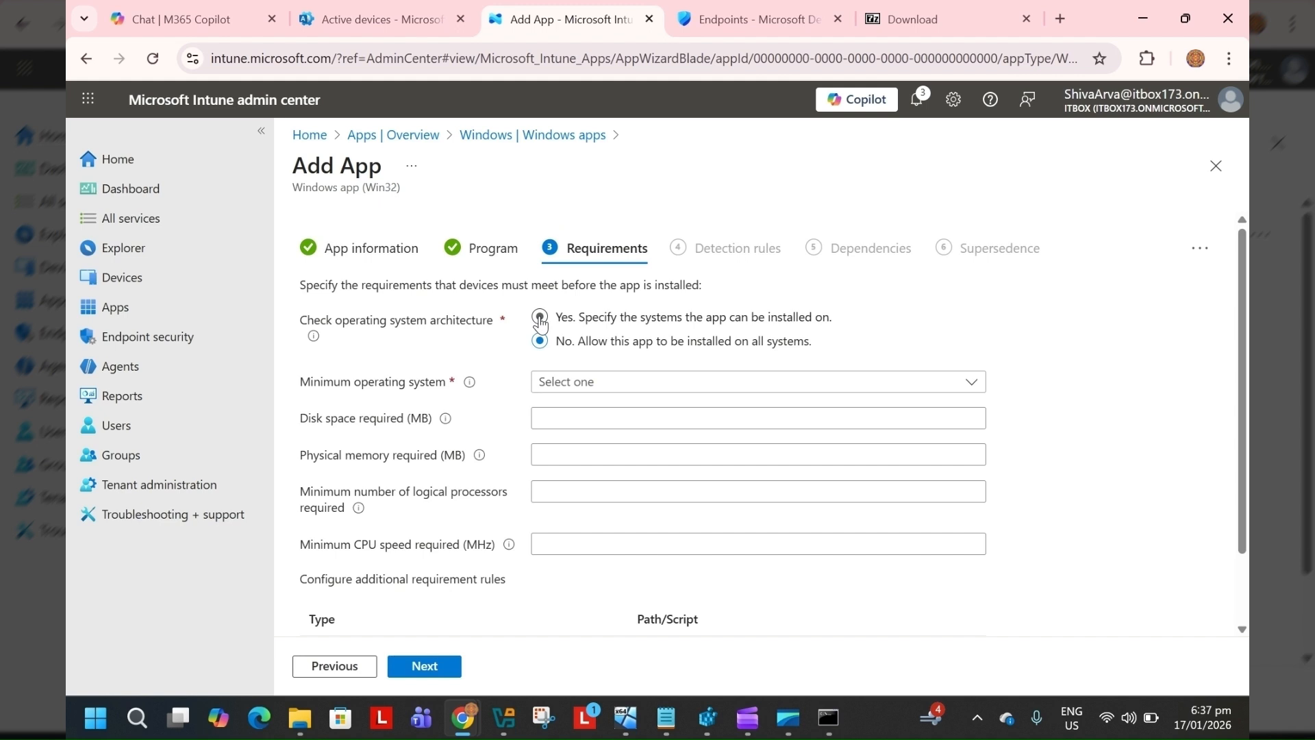
Set the minimum operating system to Windows 10 1607 and continue to the Detection rules page
left_click(593, 377)
left_click(589, 403)
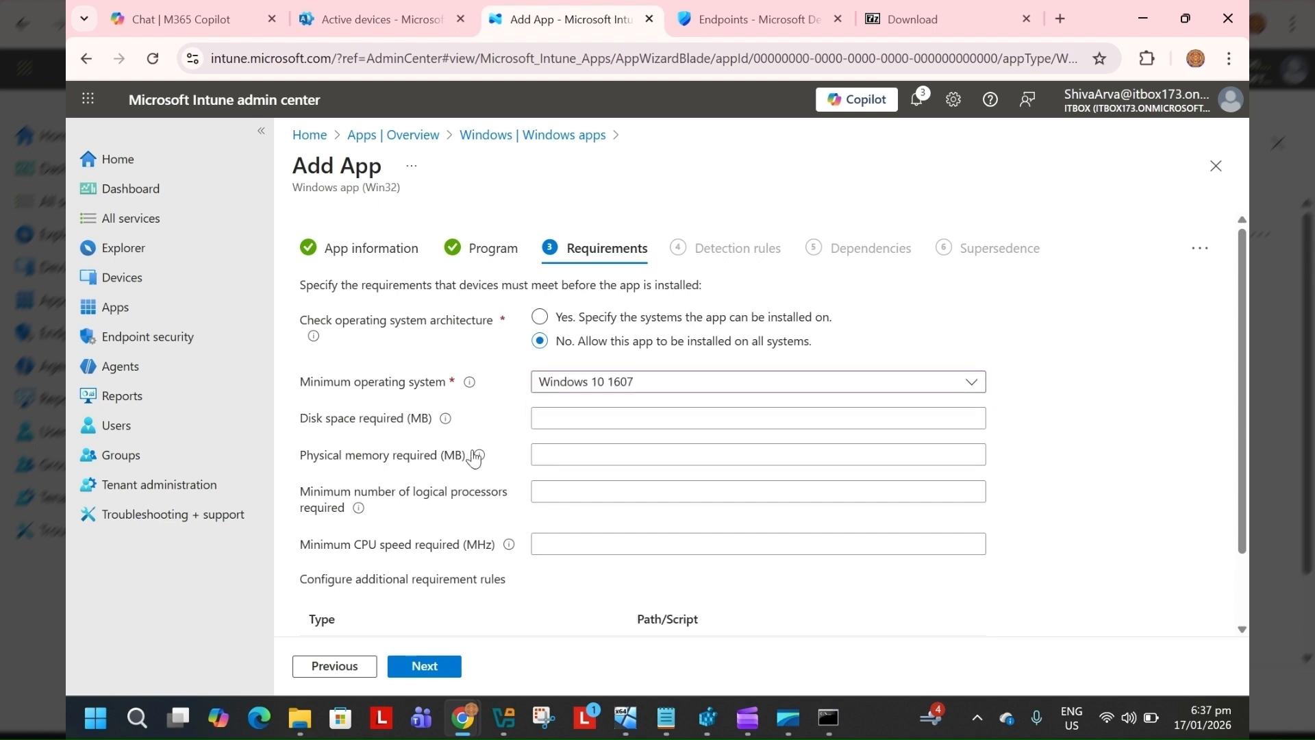
scroll(478, 480, "down", 1)
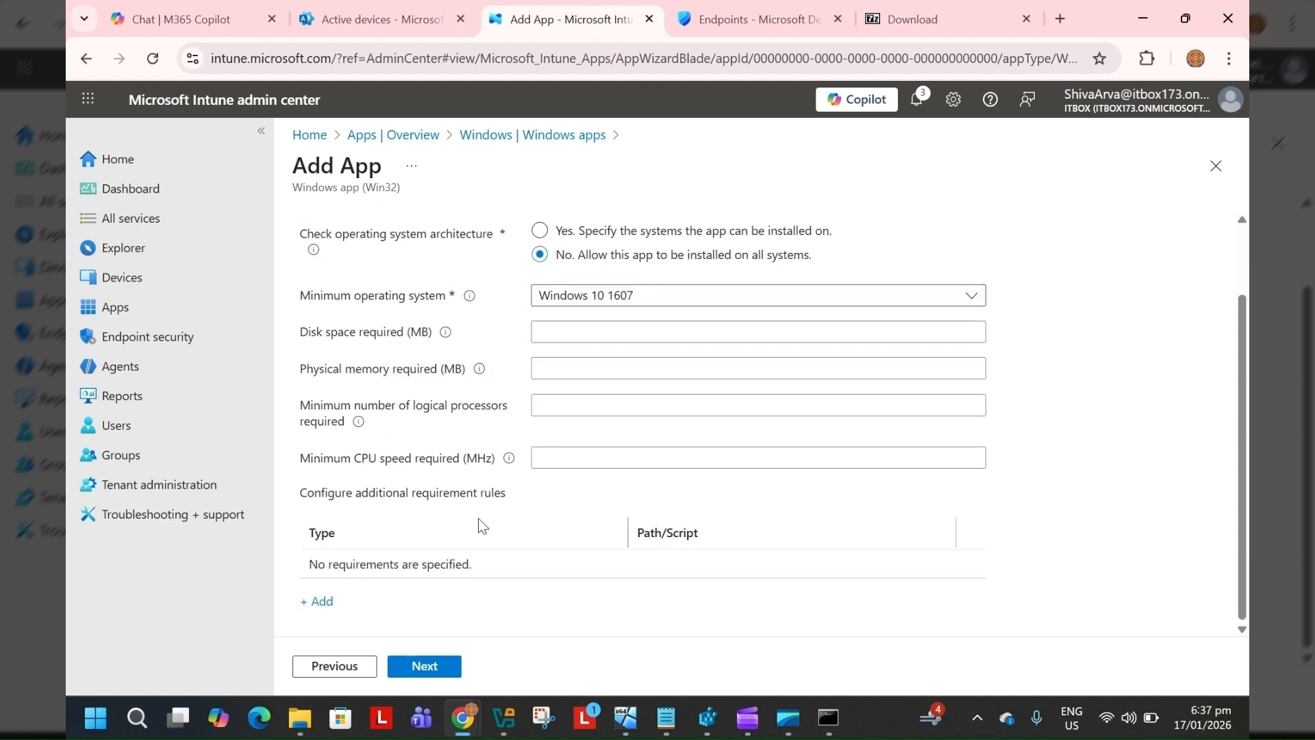
scroll(478, 518, "up", 1)
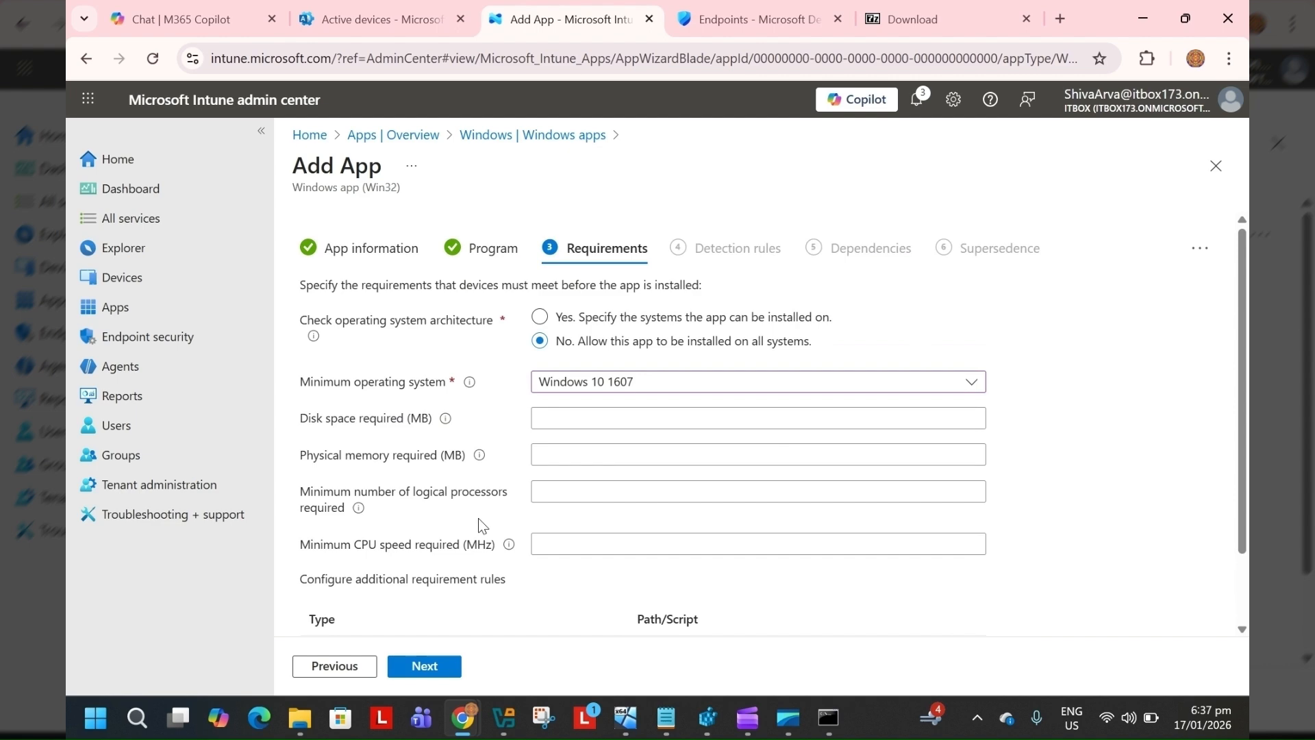
scroll(478, 518, "down", 1)
scroll(486, 493, "up", 1)
left_click(446, 668)
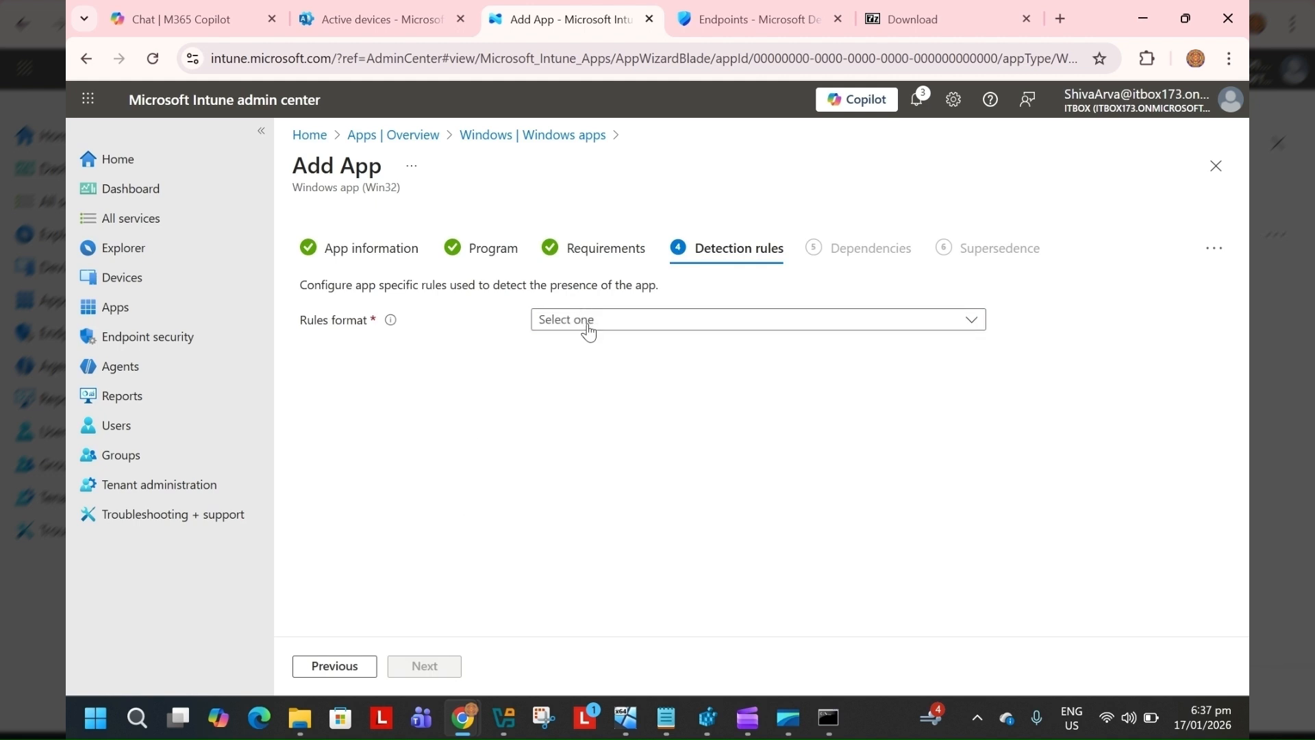
Choose to manually configure detection rules and add a new rule of type Registry
left_click(588, 330)
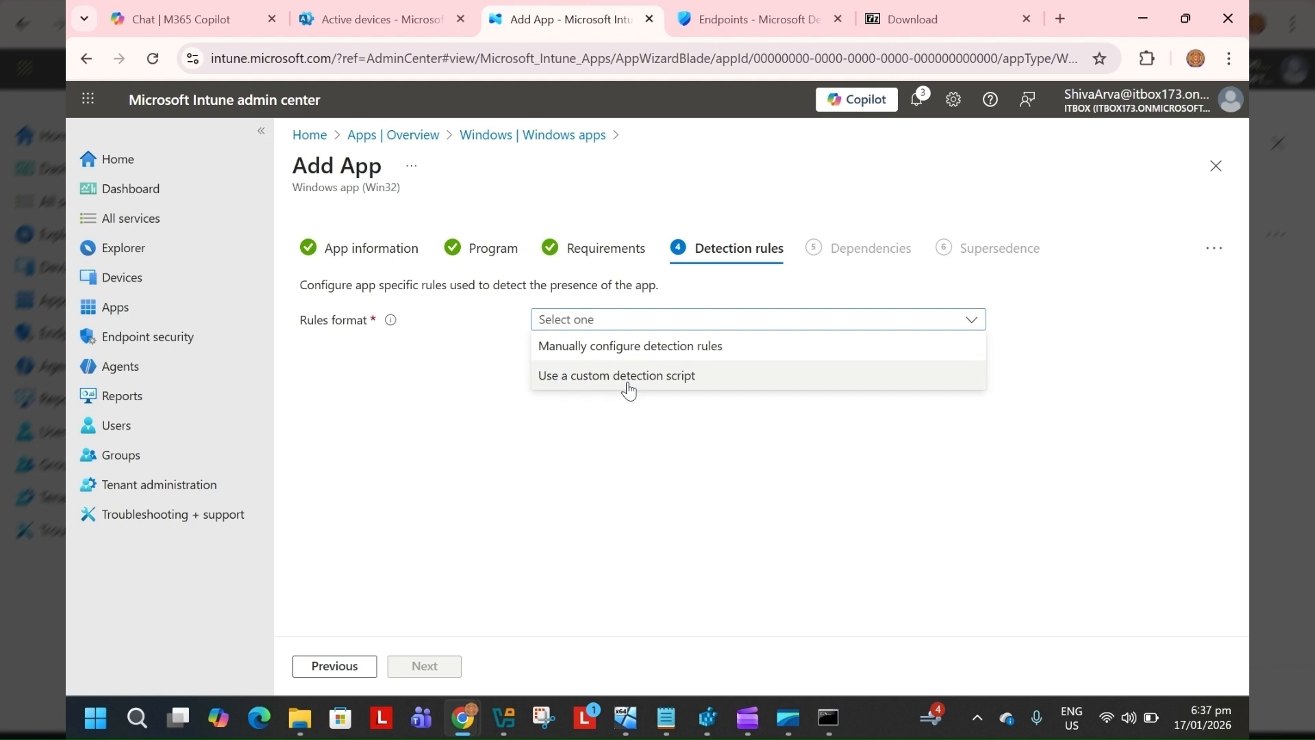
left_click(588, 348)
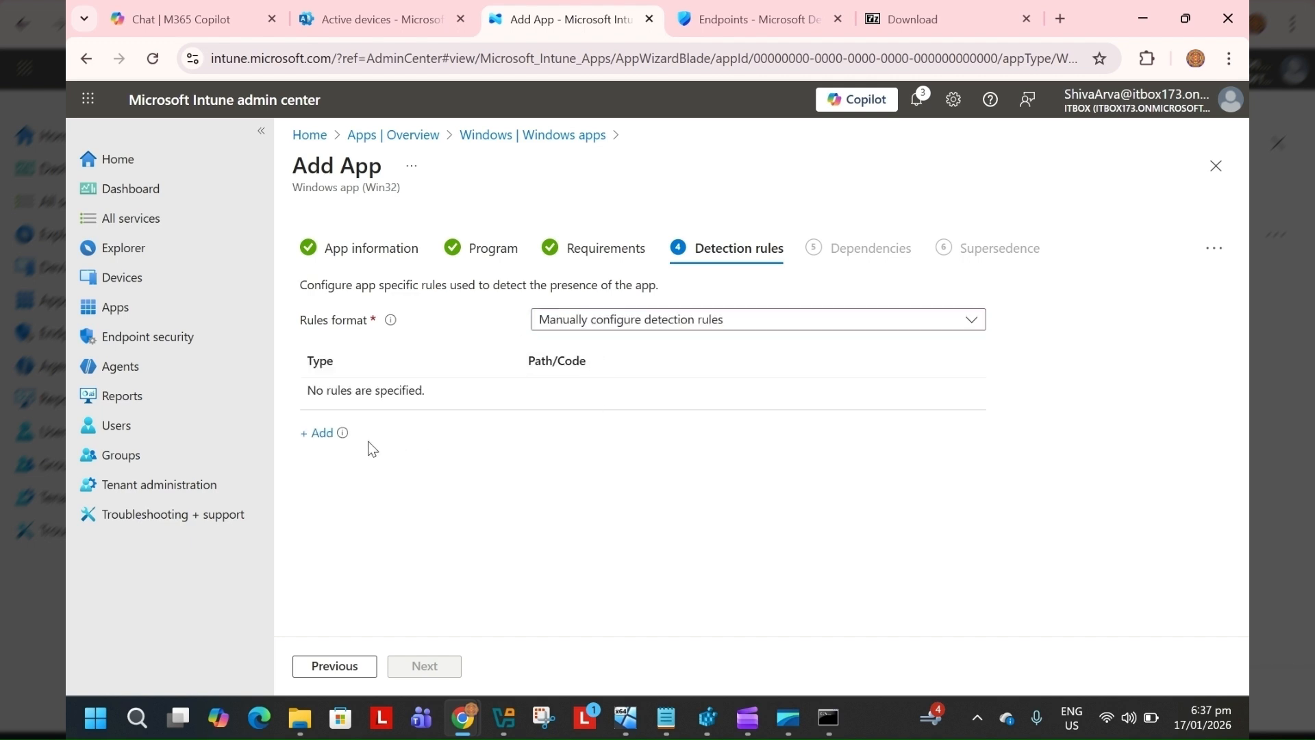
left_click(316, 433)
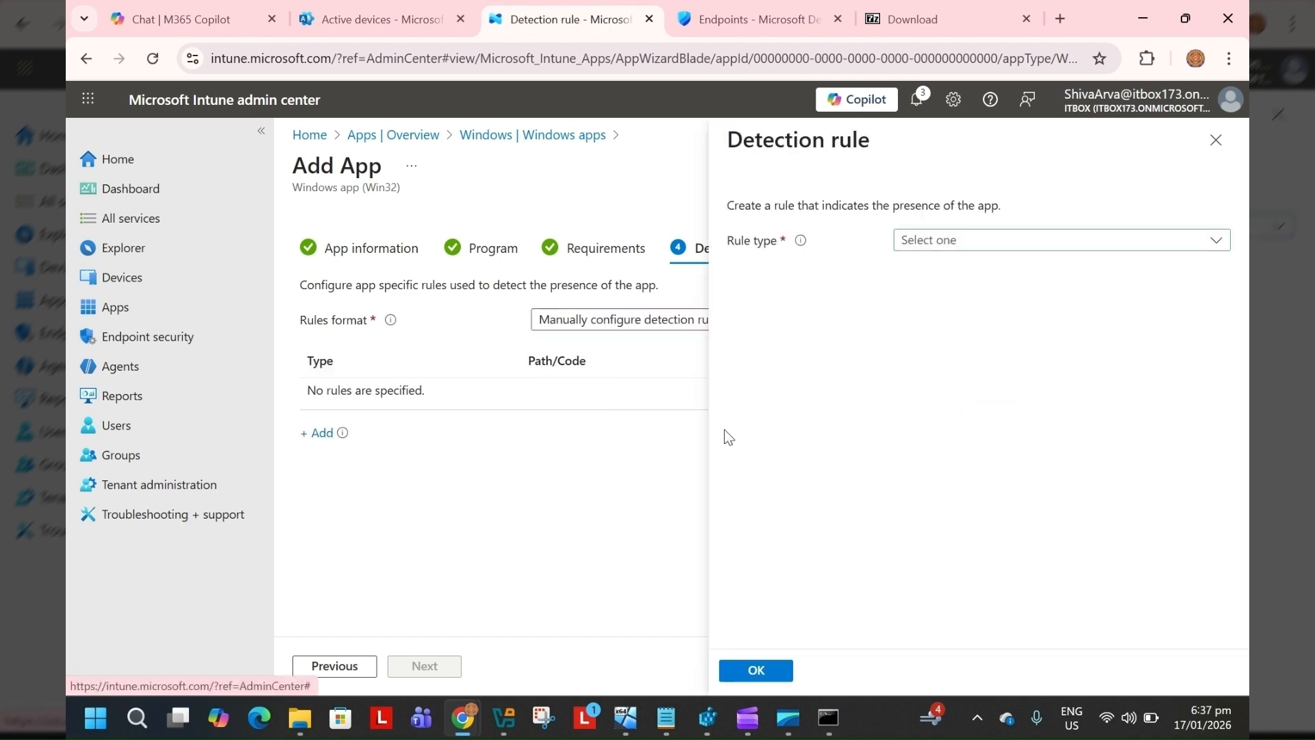
left_click(952, 244)
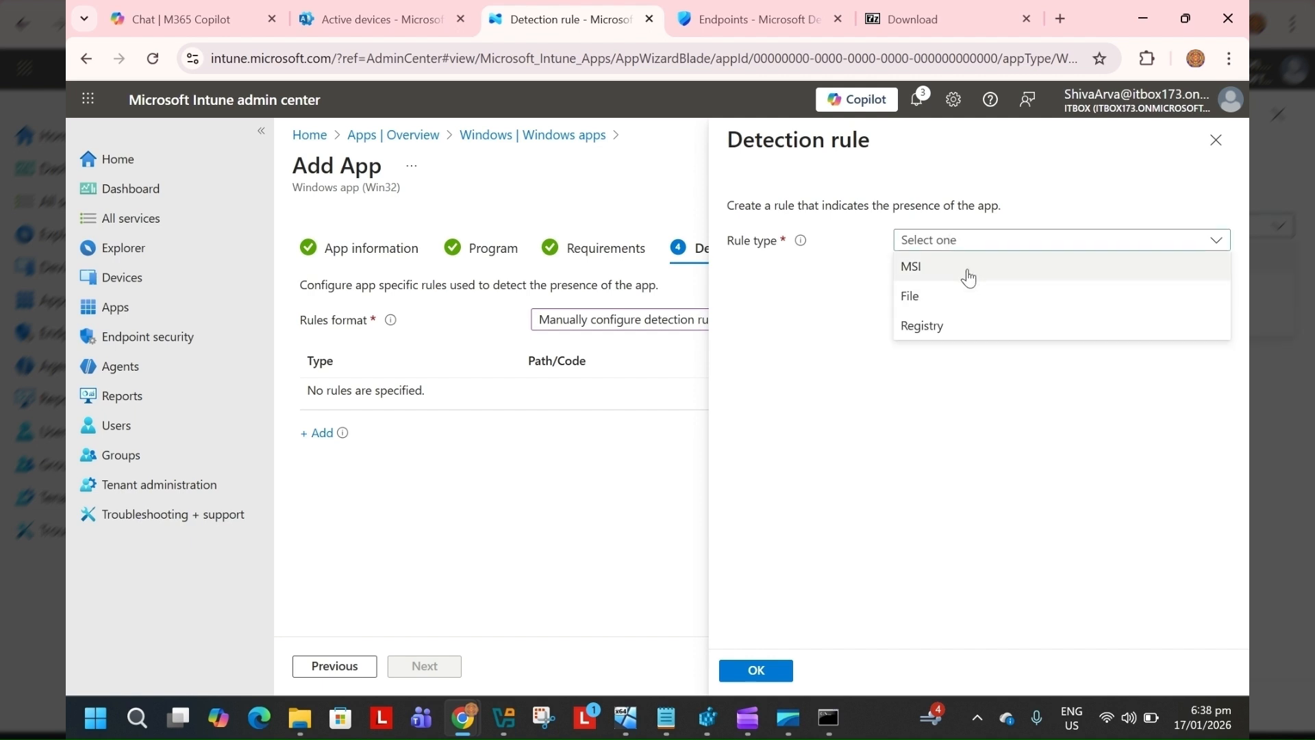
left_click(945, 331)
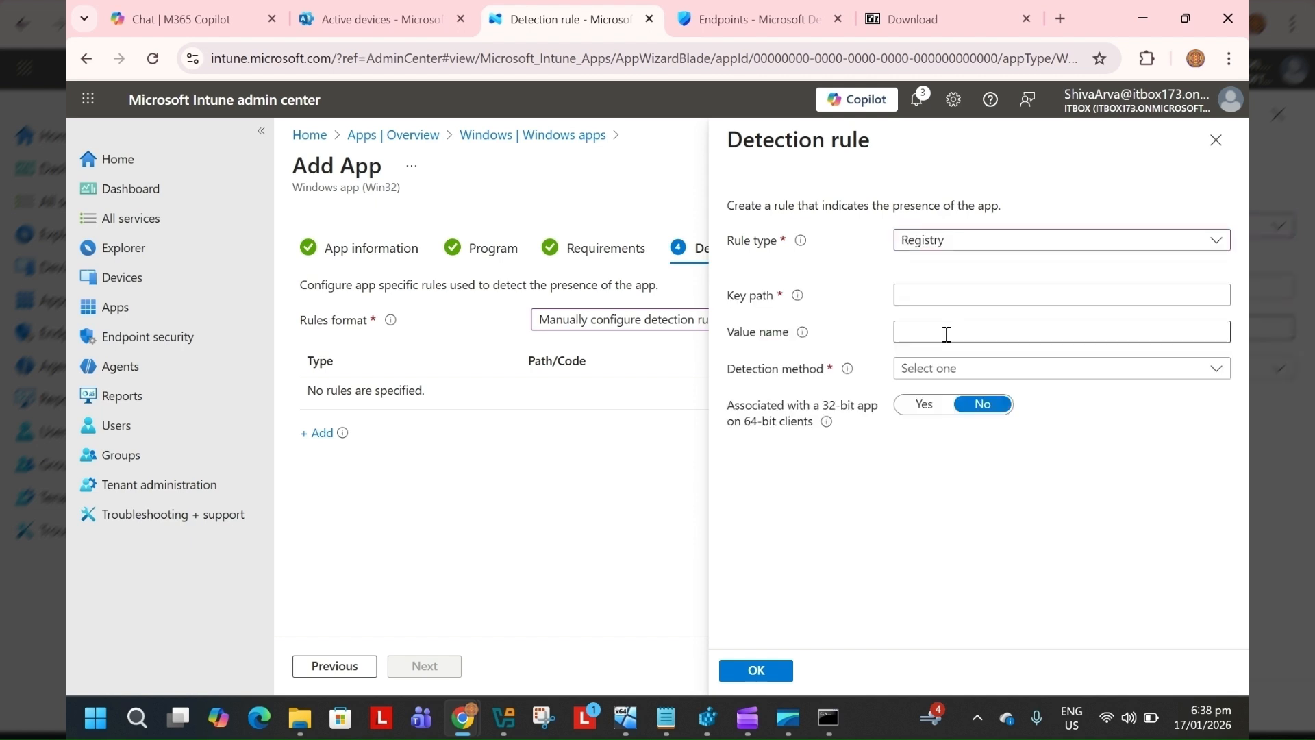
Copy the detection registry key from the notes file and paste HKEY_LOCAL_MACHINE\SOFTWARE\Microsoft\Windows\CurrentVersion\Uninstall\7-Zip as the key path
left_click(667, 719)
left_click(648, 539)
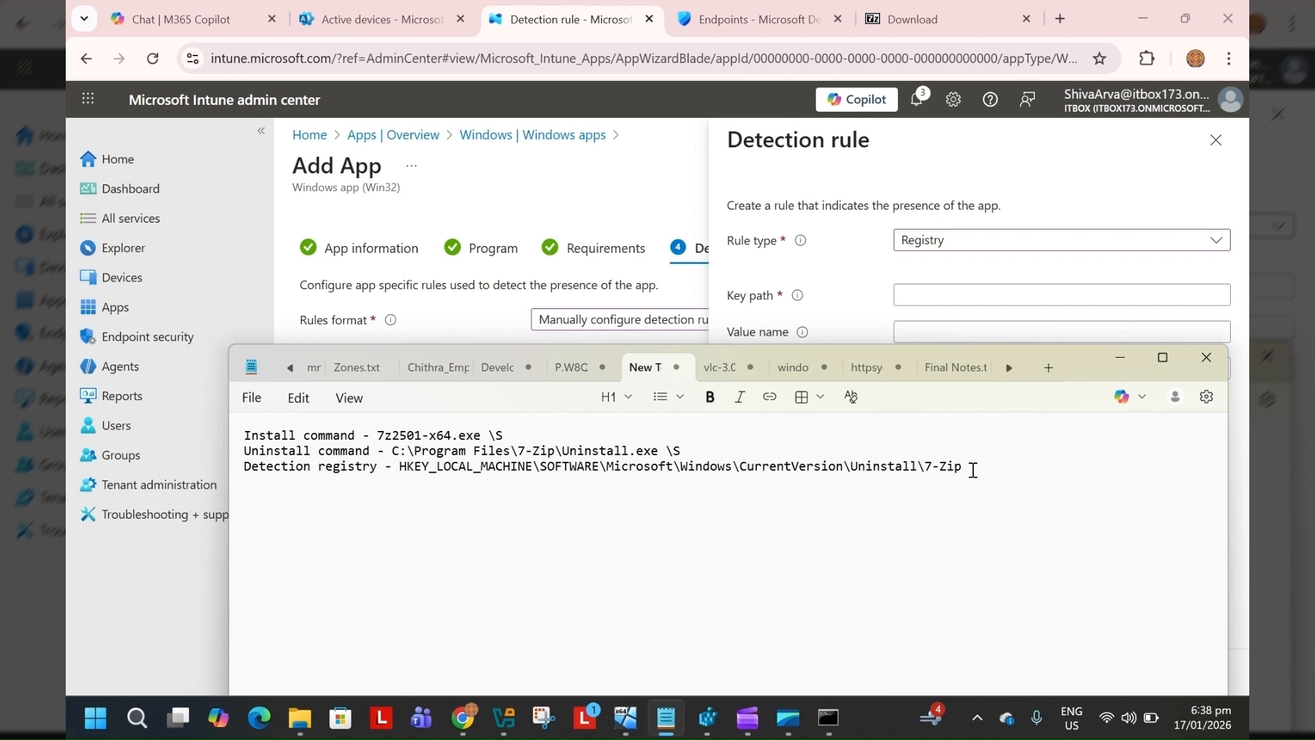
left_click_drag(971, 470, 398, 473)
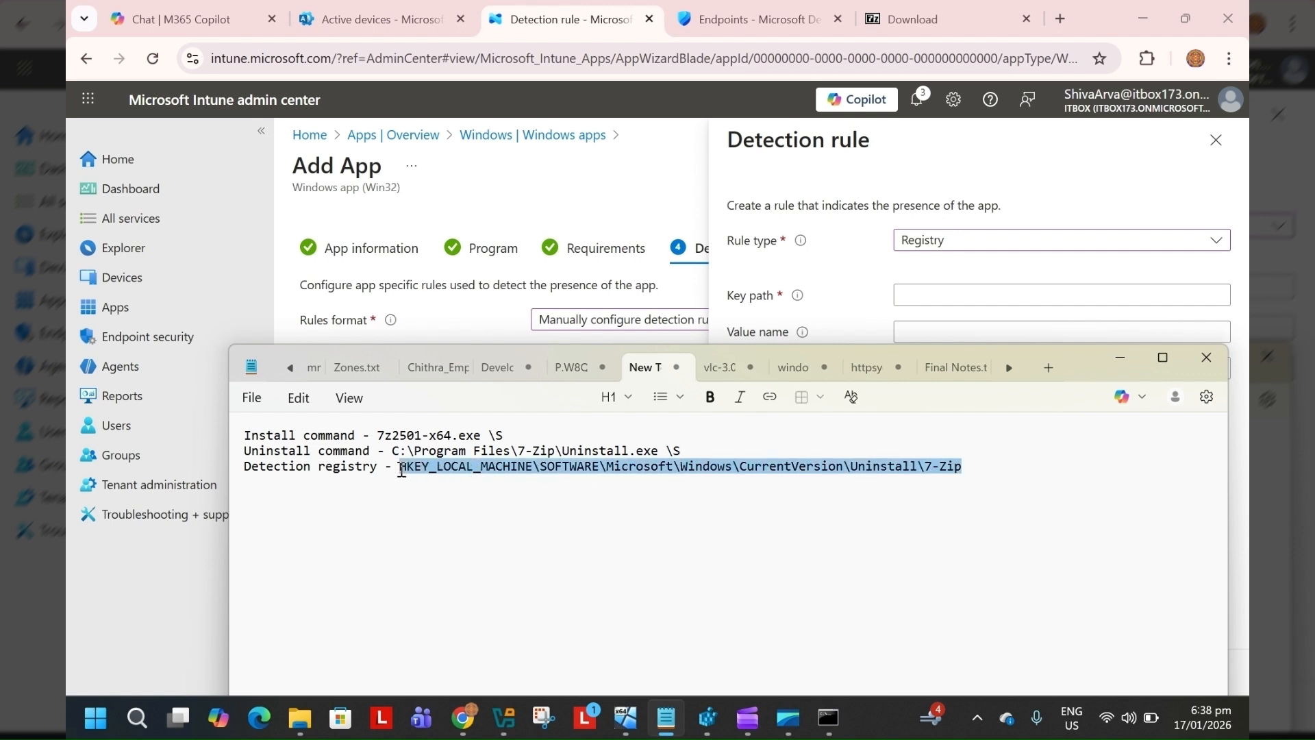
key("ctrl+c")
left_click(929, 294)
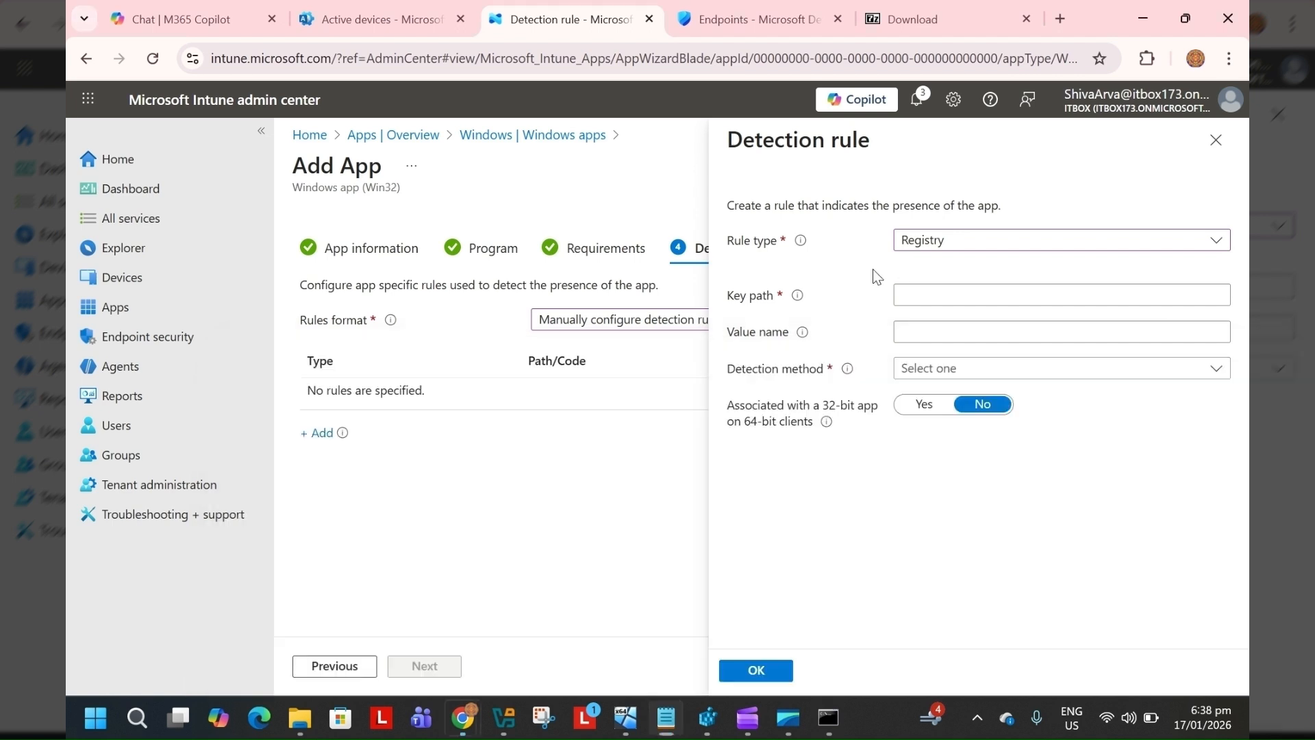
key("ctrl+v")
Set the detection method to Key exists and save the detection rule
left_click(919, 371)
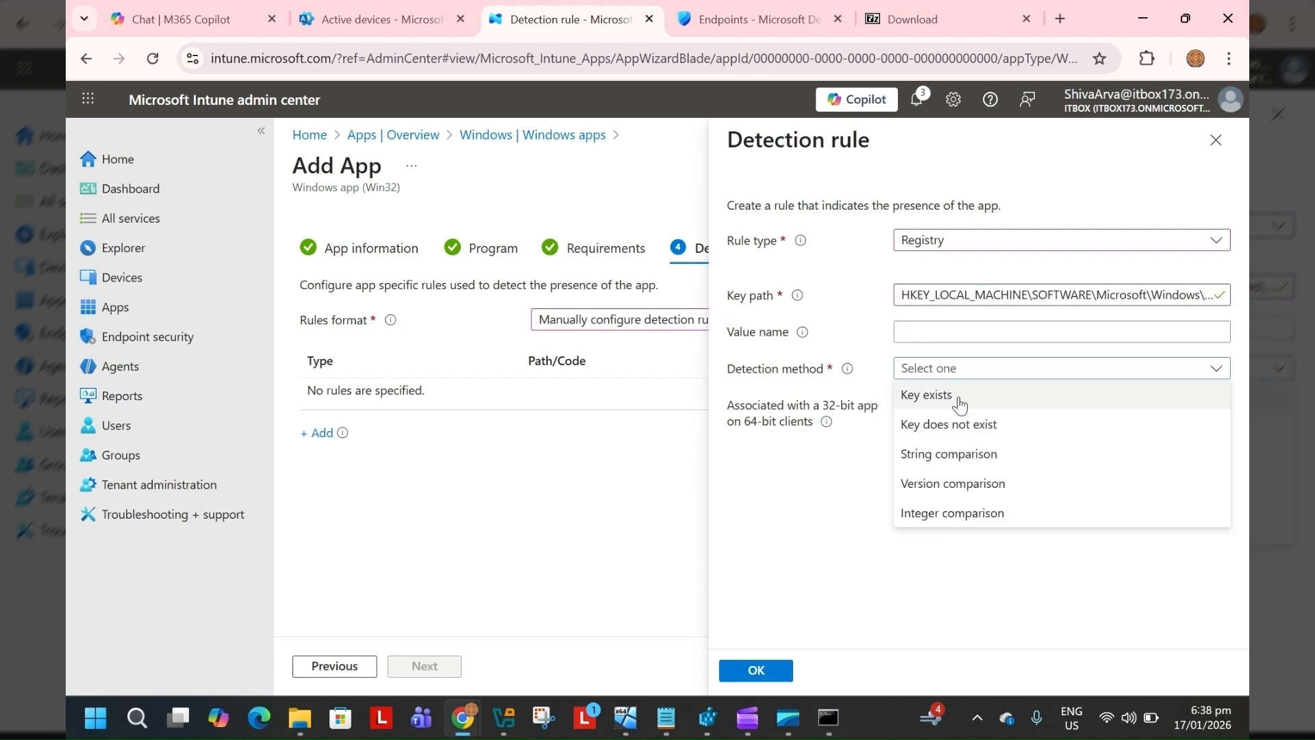
left_click(959, 402)
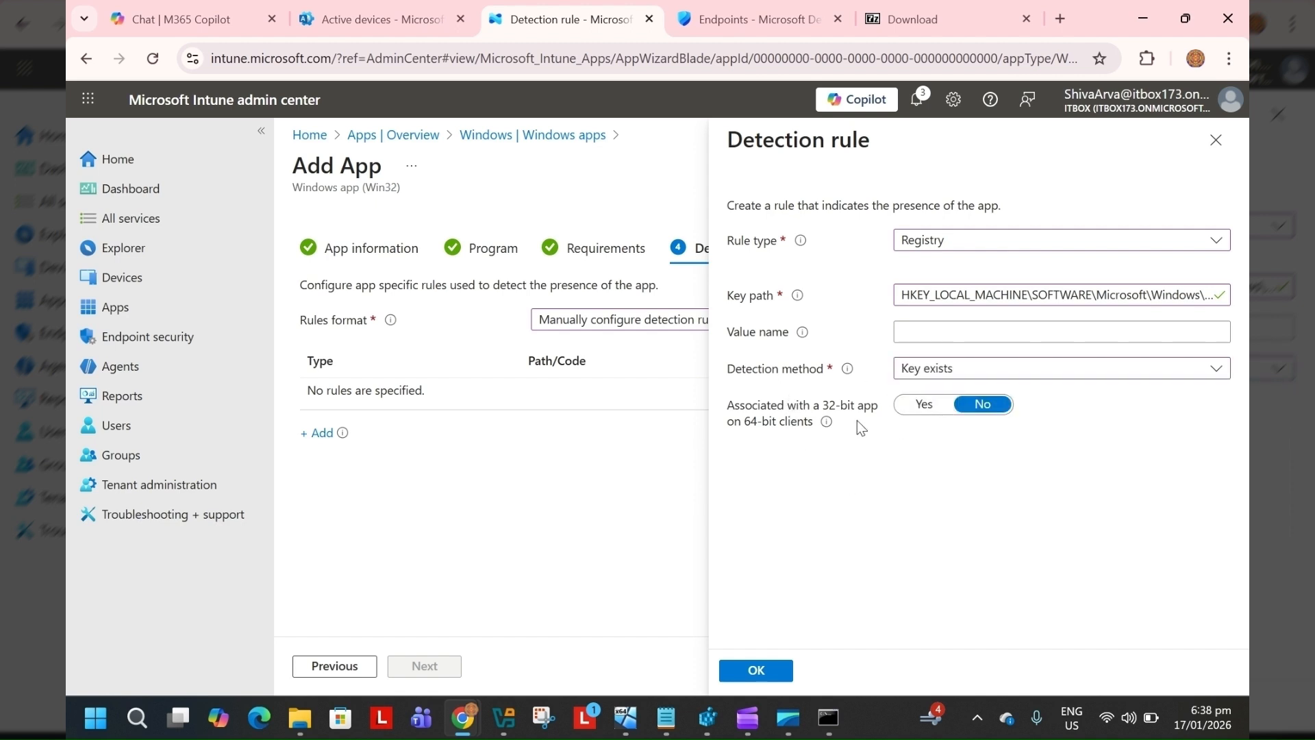
left_click(771, 672)
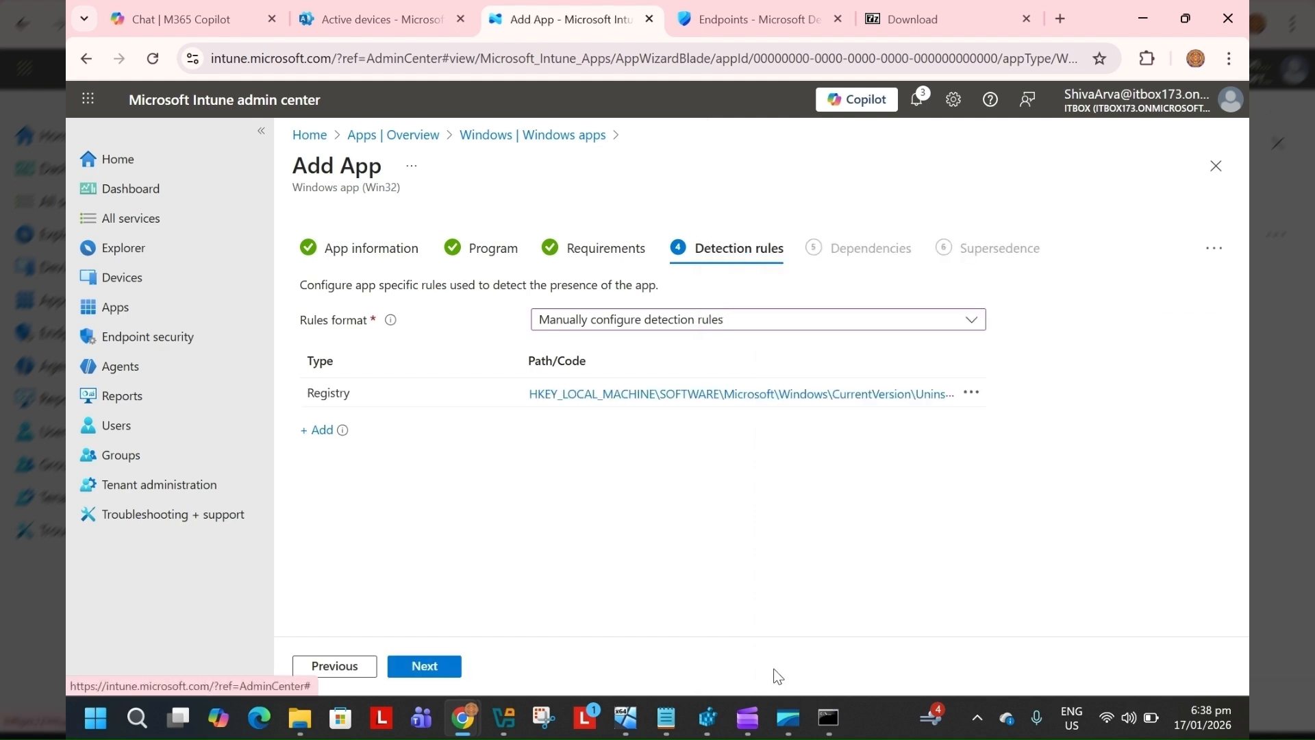
Continue past the Dependencies and Supersedence pages without adding anything, reaching Assignments
left_click(426, 666)
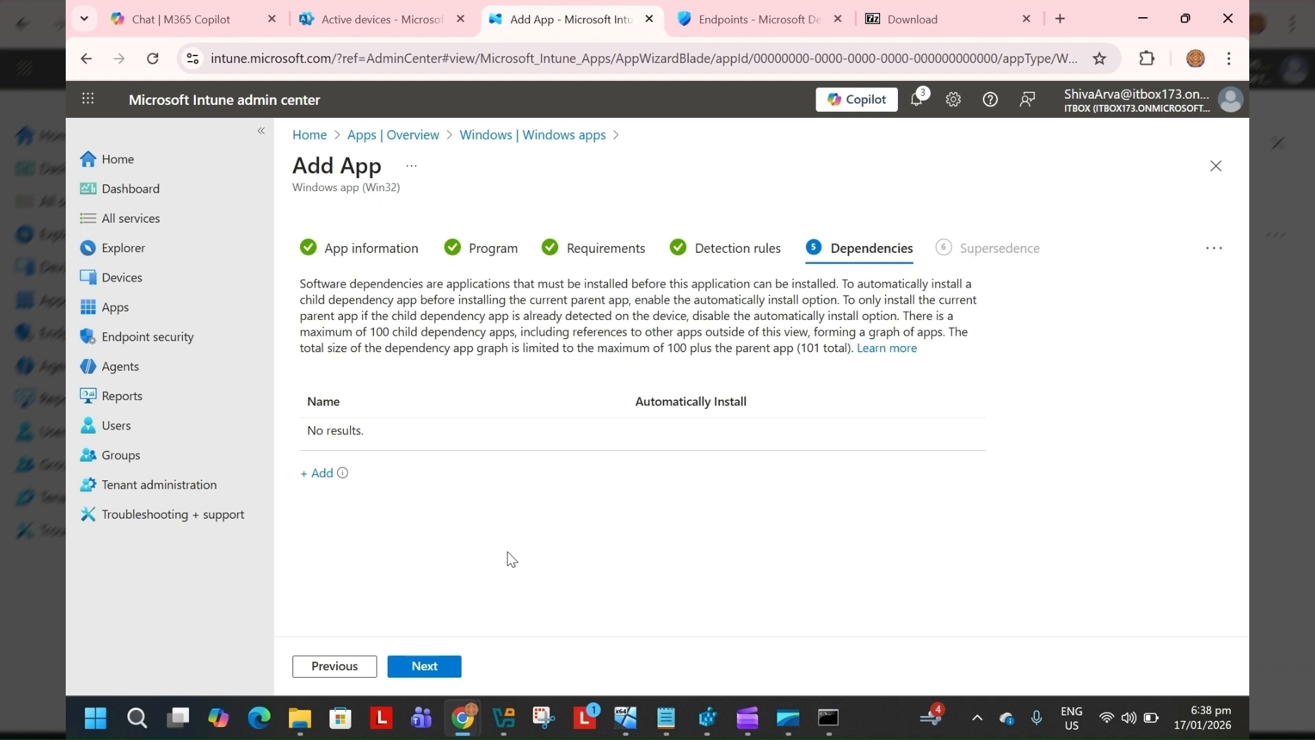
left_click(419, 667)
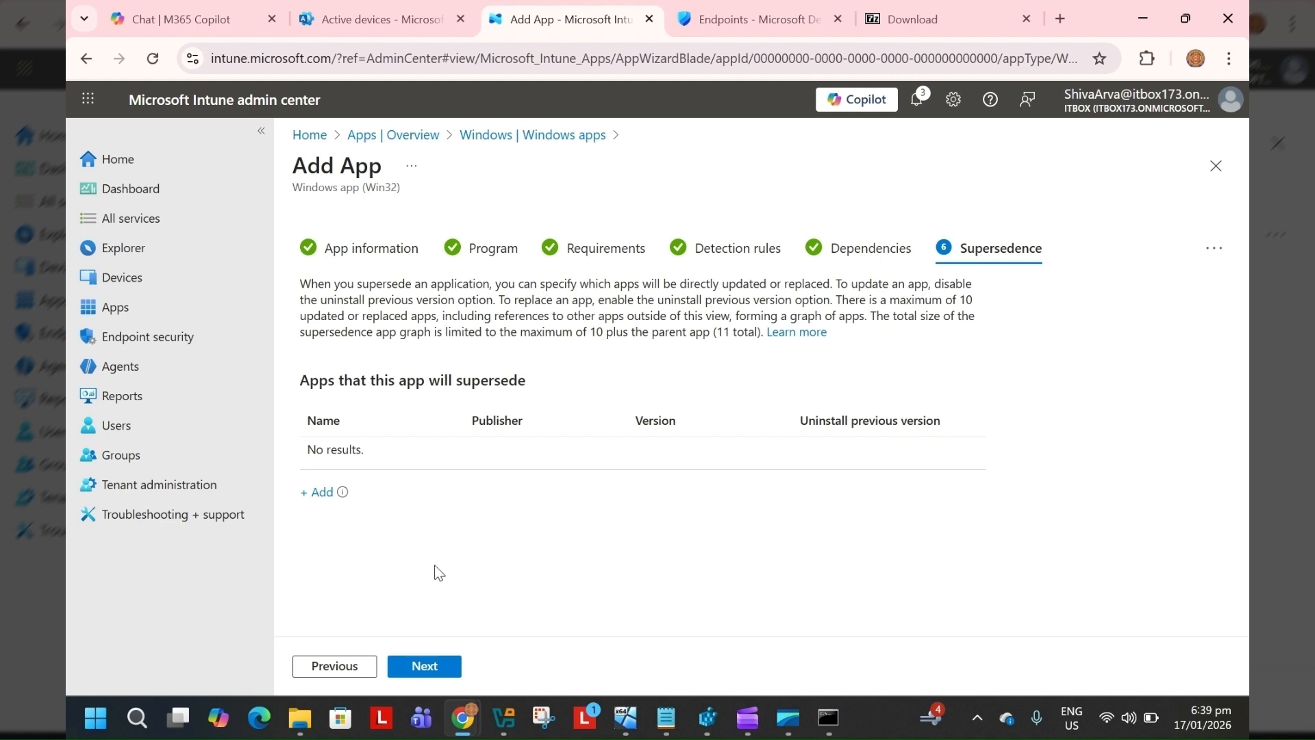
left_click(432, 673)
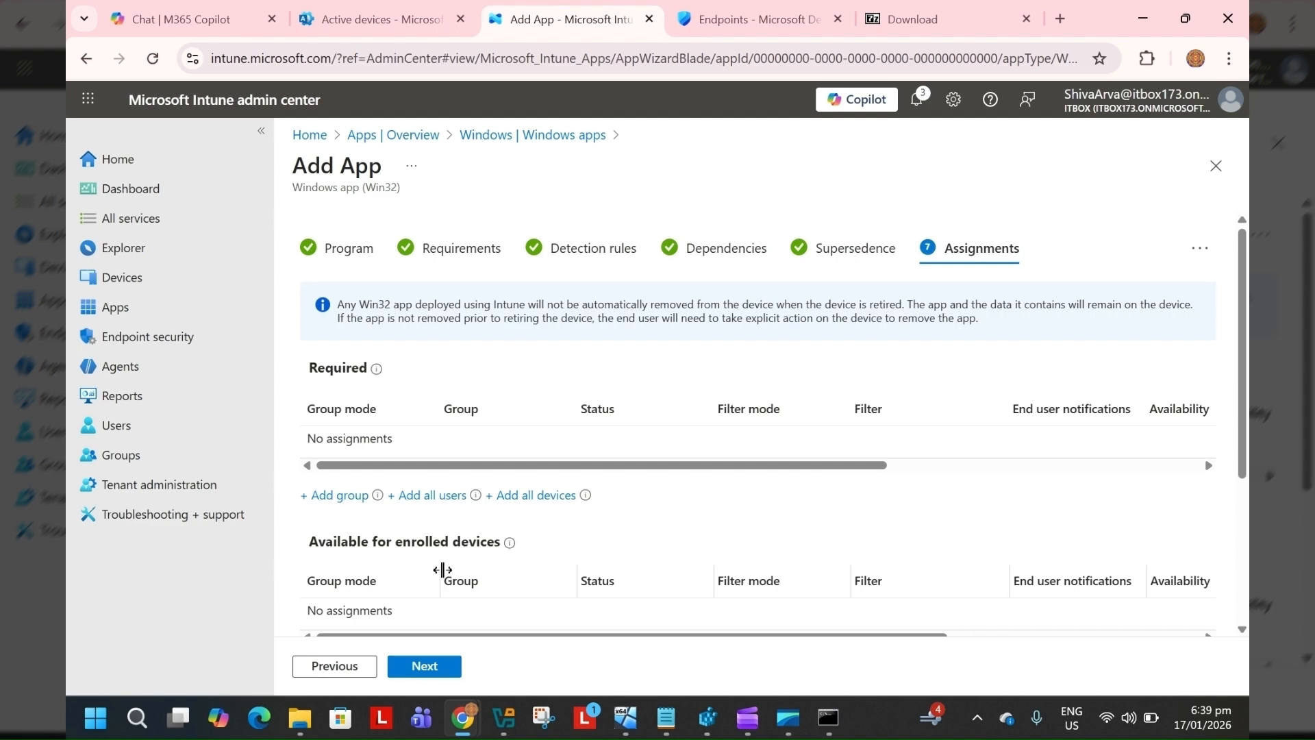
Assign the app as Required to all devices
scroll(442, 568, "down", 3)
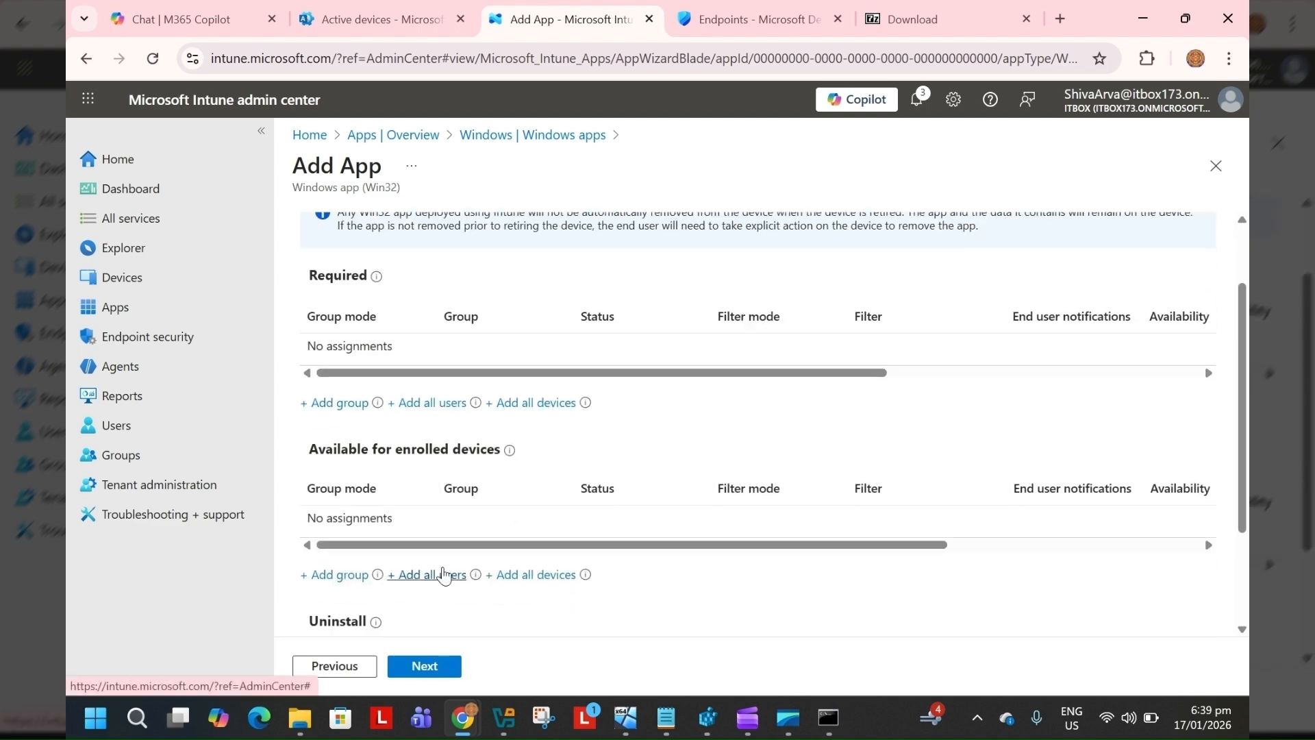
scroll(444, 574, "up", 2)
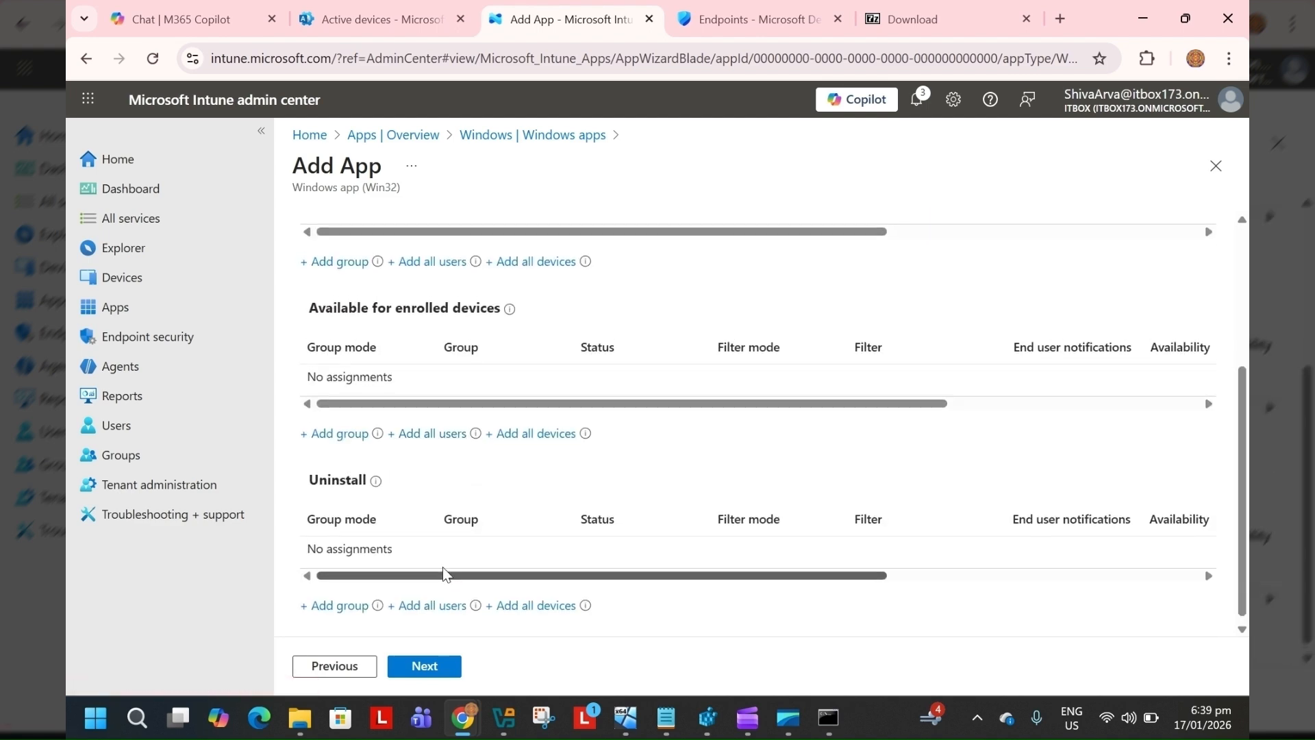
scroll(444, 578, "down", 1)
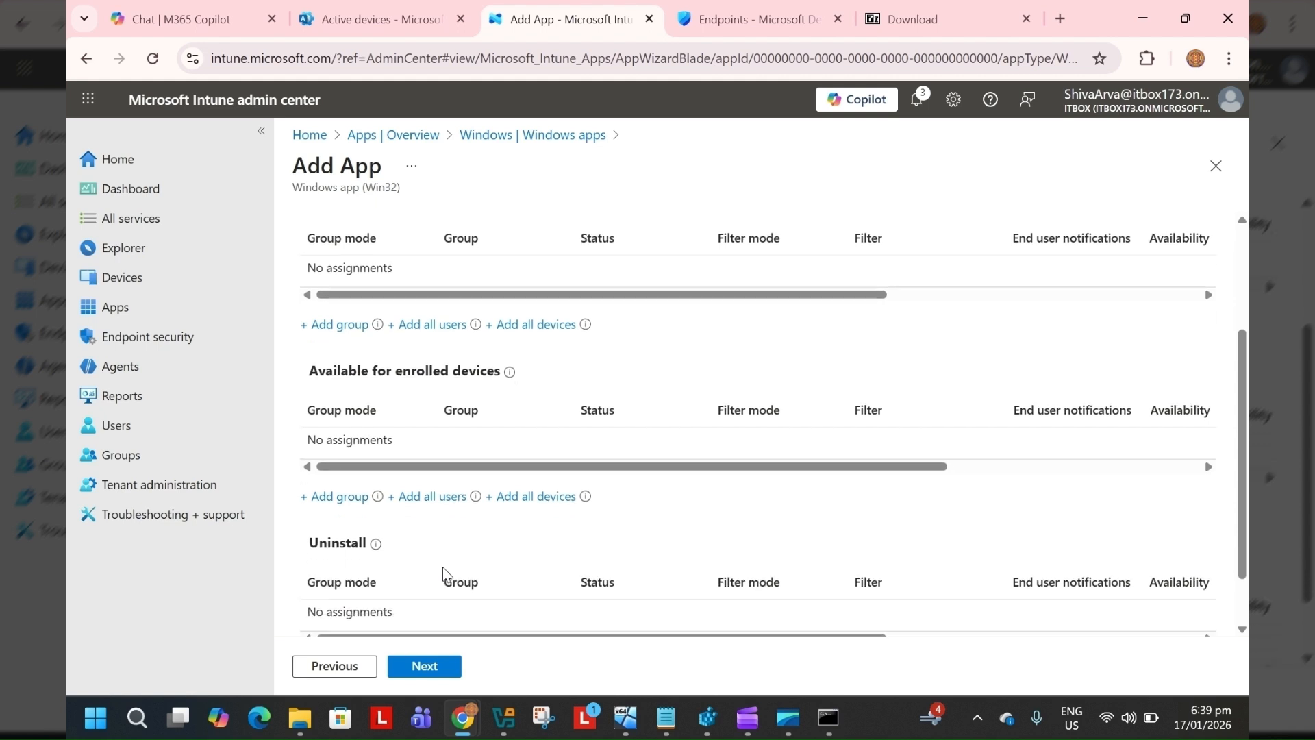
scroll(444, 577, "up", 3)
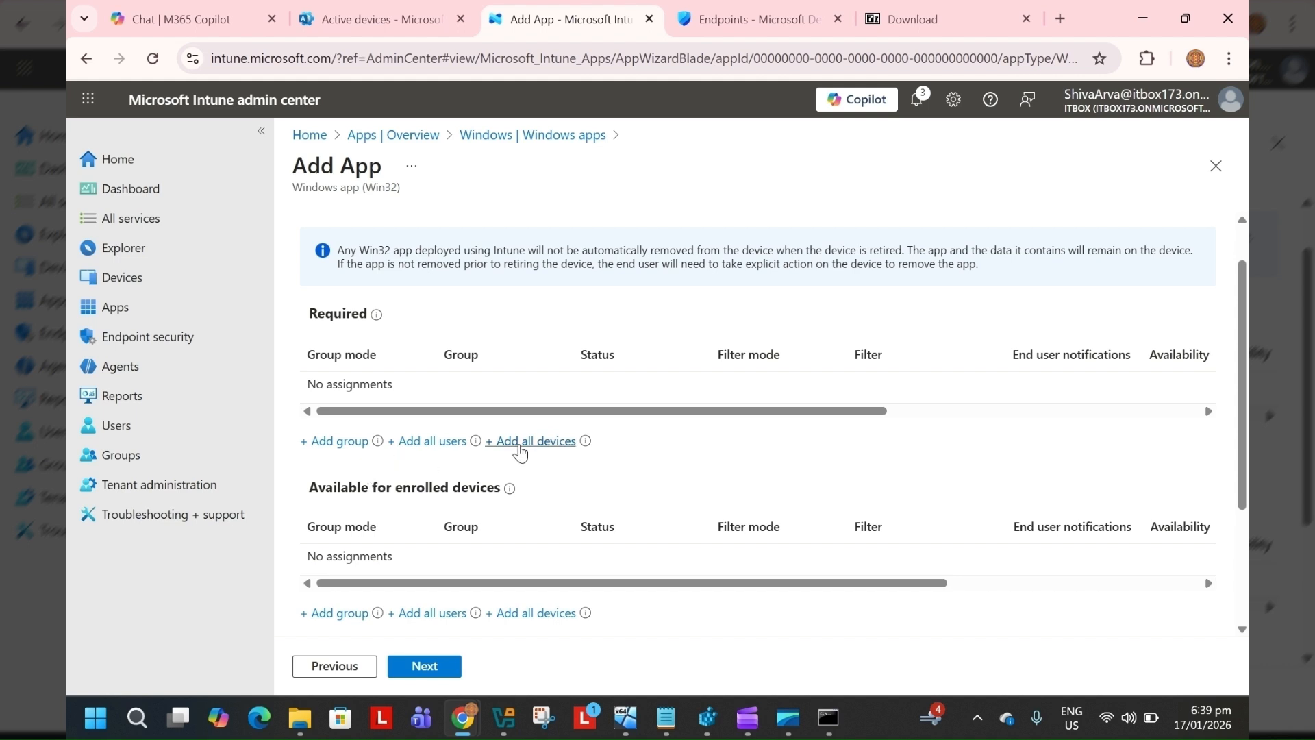
left_click(524, 449)
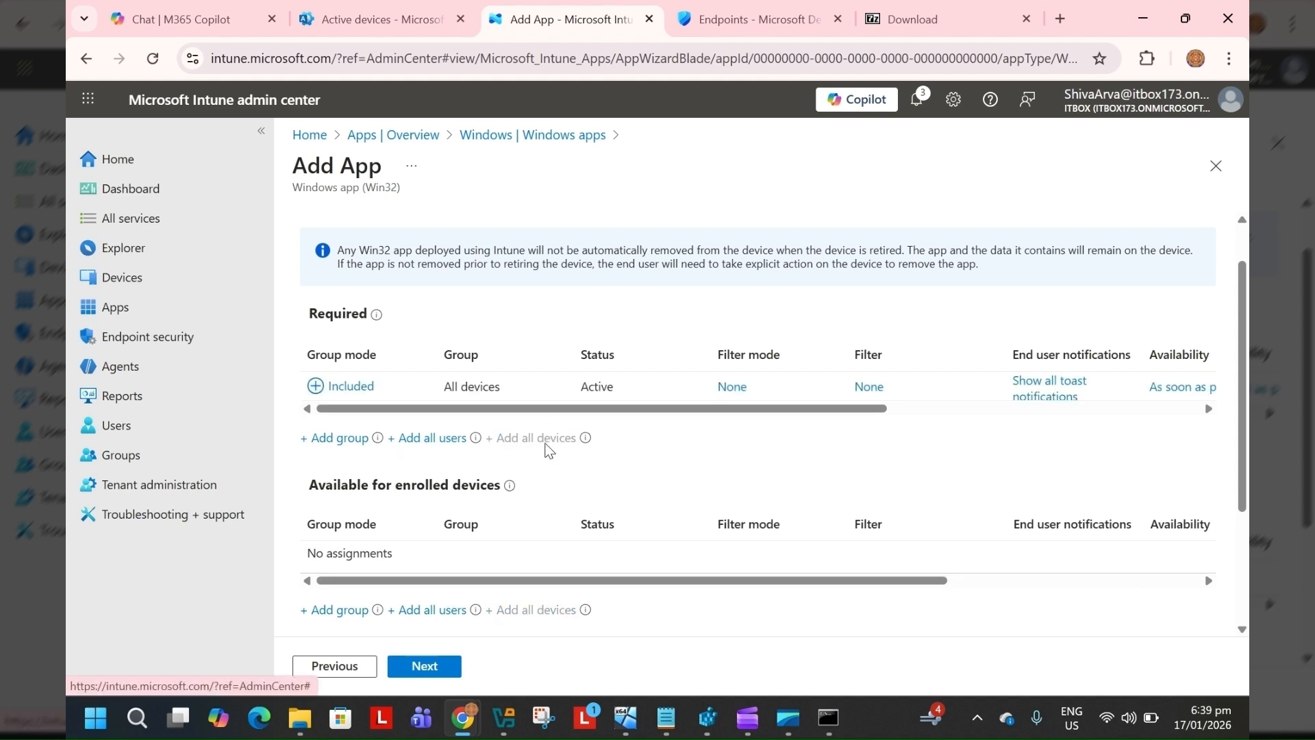
Continue to the review summary and create the Win32 app
scroll(551, 452, "down", 3)
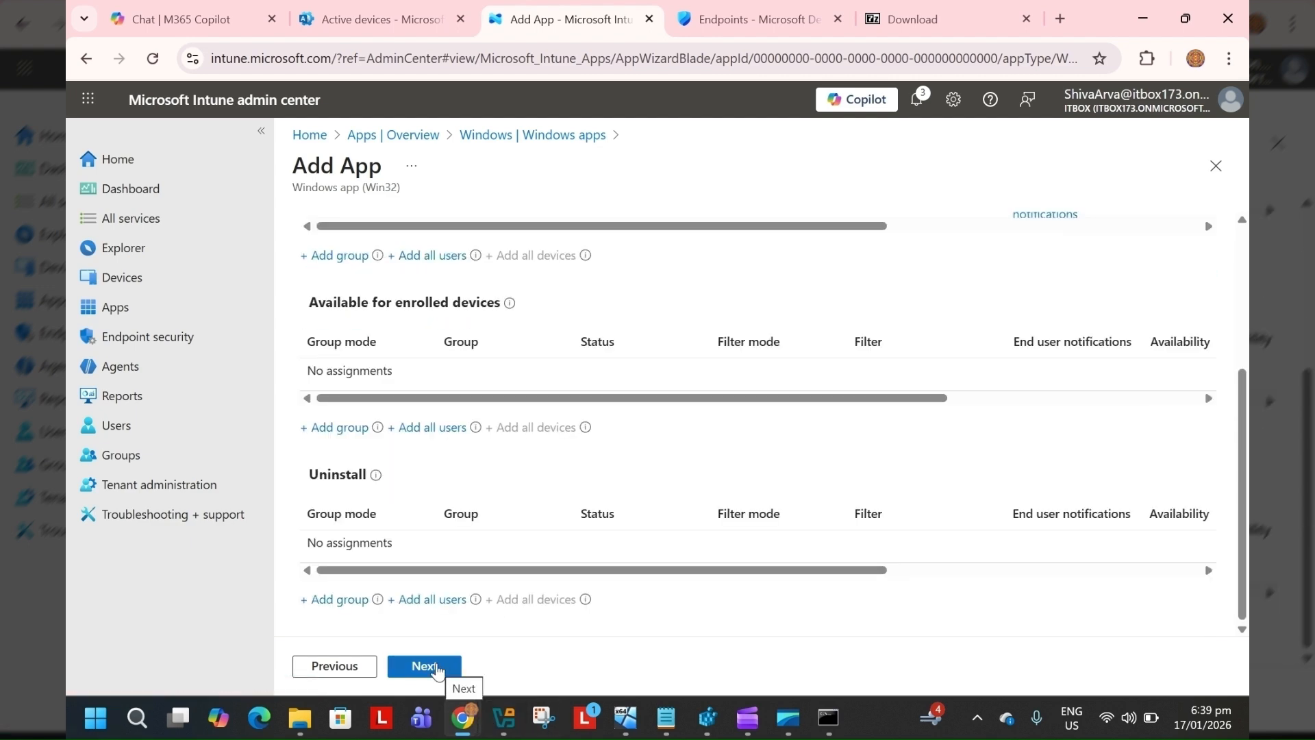
left_click(438, 668)
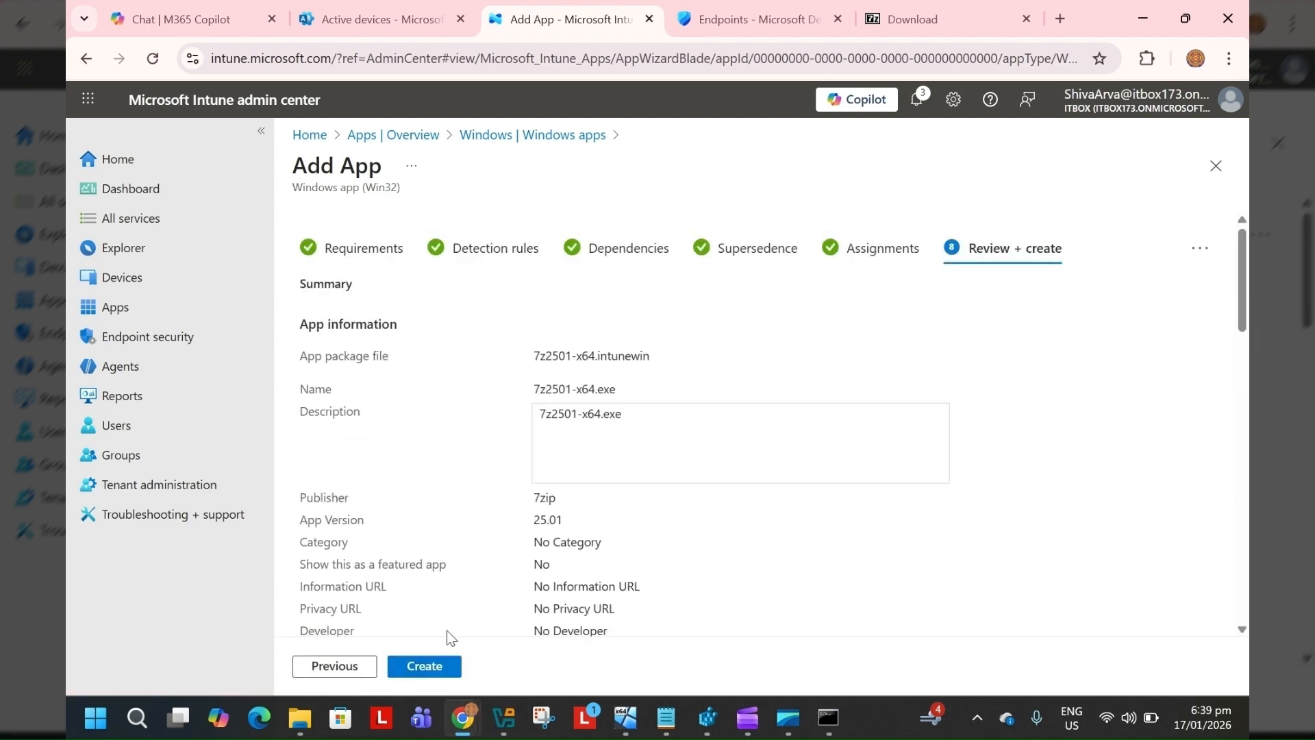
left_click(431, 674)
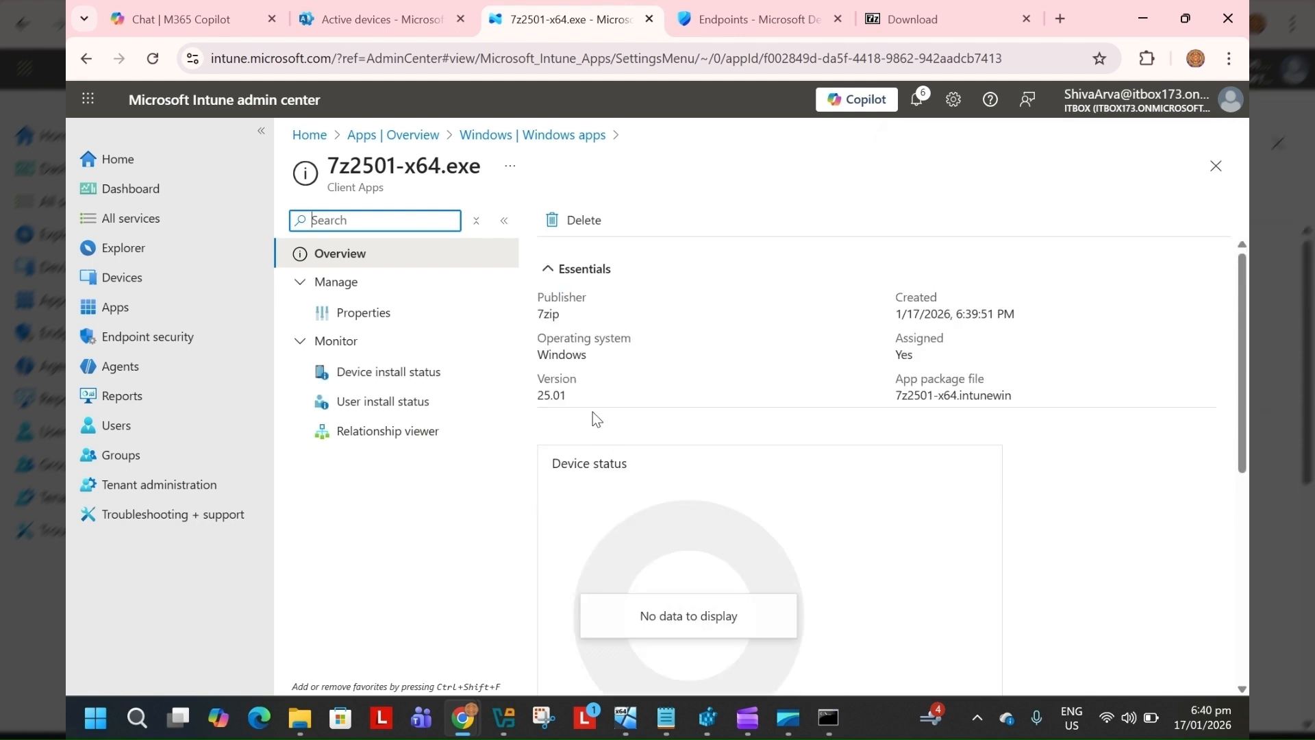
Review the new app's properties, detection rule and assignments, then its overview page
left_click(409, 314)
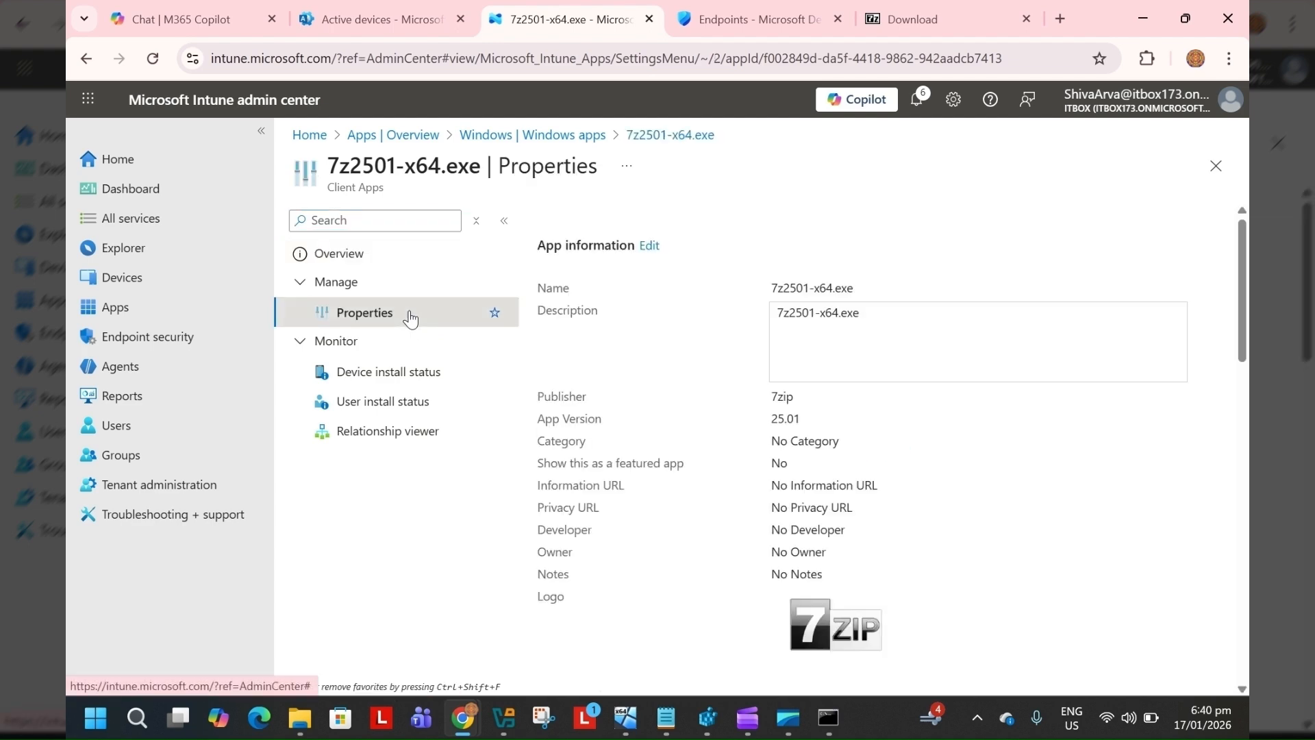
scroll(644, 424, "down", 4)
scroll(663, 455, "down", 6)
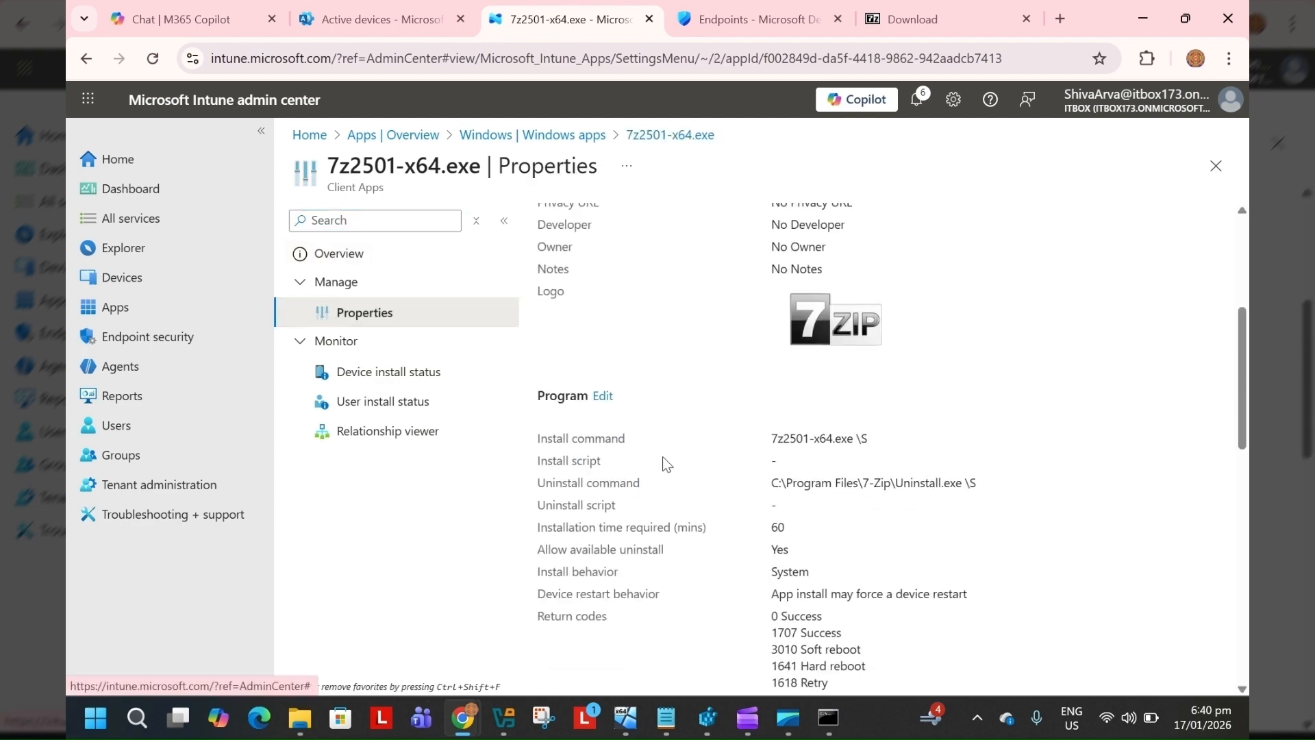
scroll(663, 456, "down", 3)
scroll(663, 456, "down", 4)
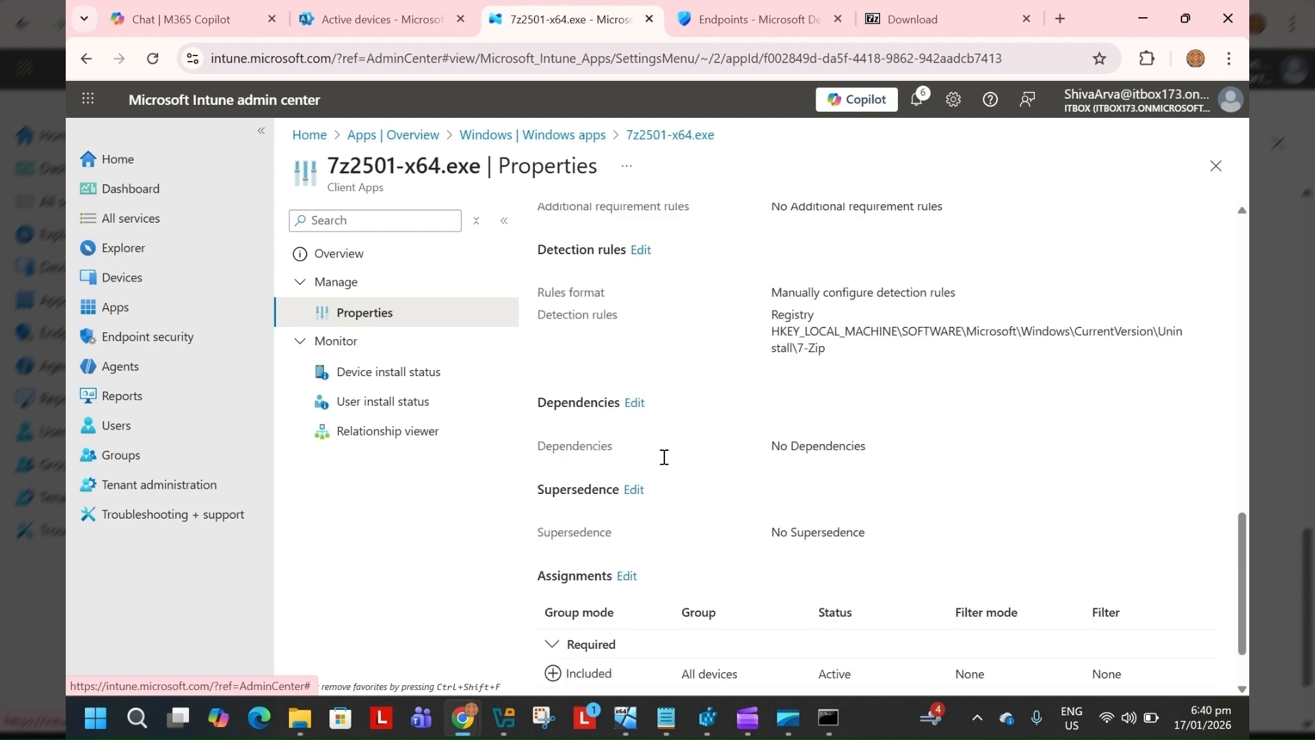
scroll(663, 457, "up", 7)
scroll(663, 457, "up", 5)
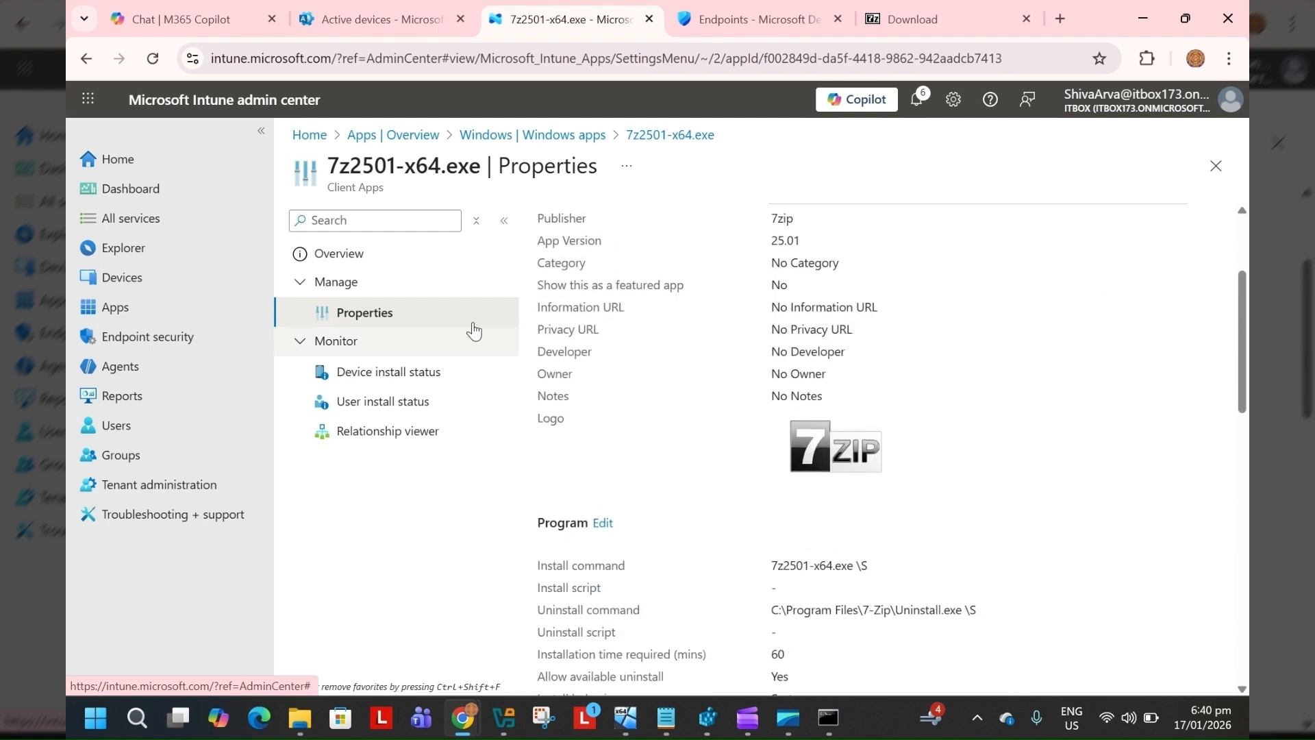
left_click(390, 256)
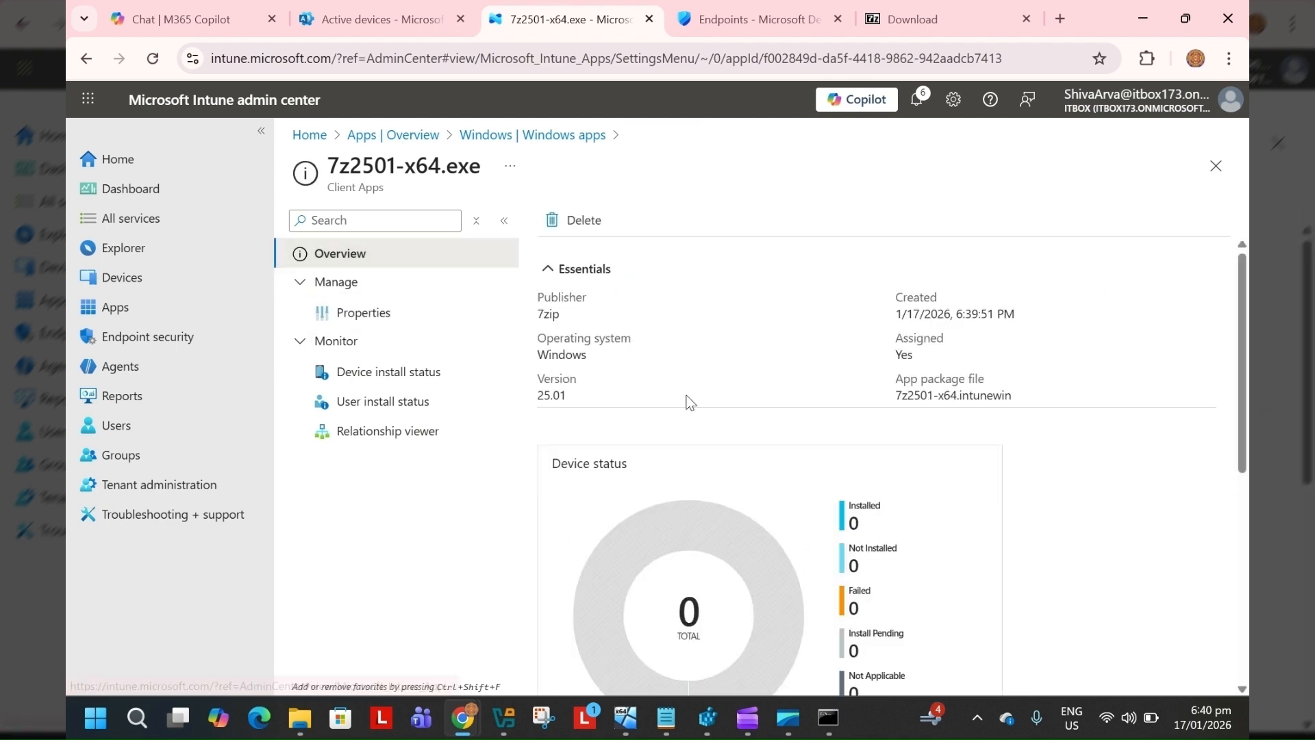
scroll(687, 409, "down", 5)
scroll(718, 502, "up", 5)
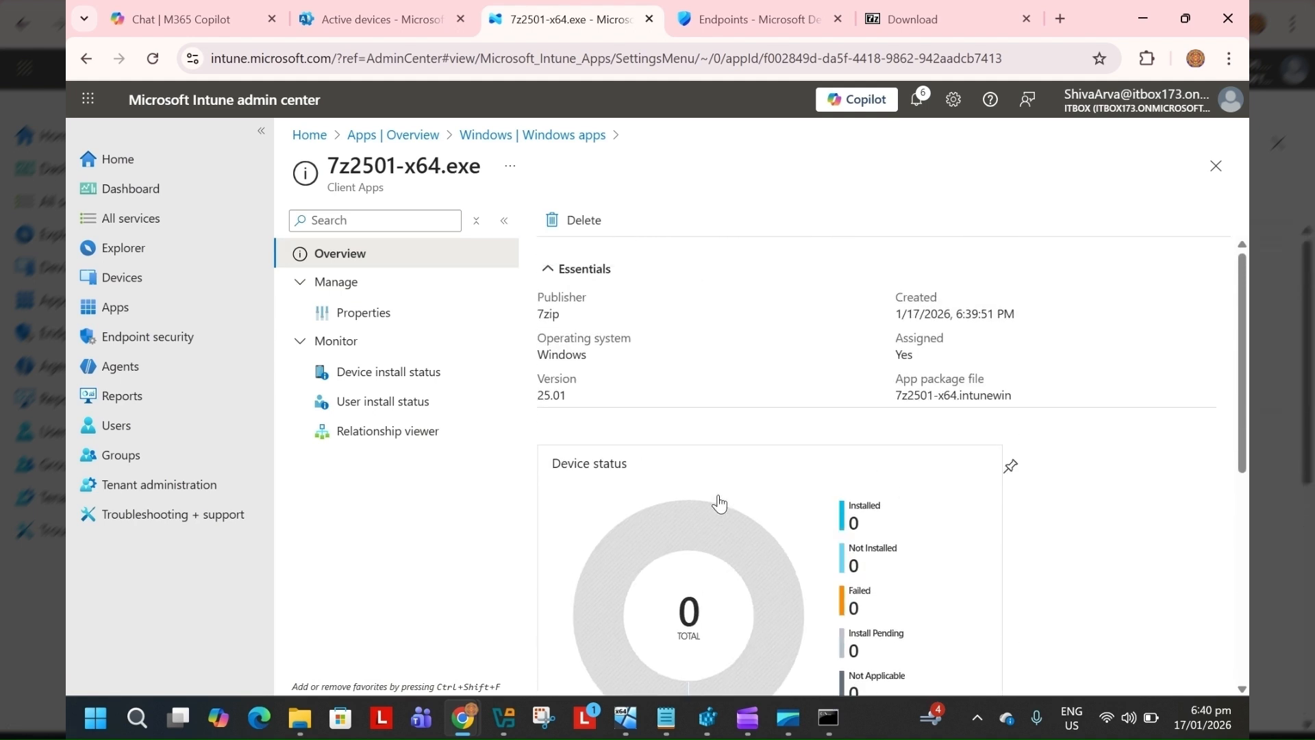
Open the Windows device DESKTOP-BFC4RRL from the Intune devices list and trigger a Sync on it
scroll(718, 502, "down", 1)
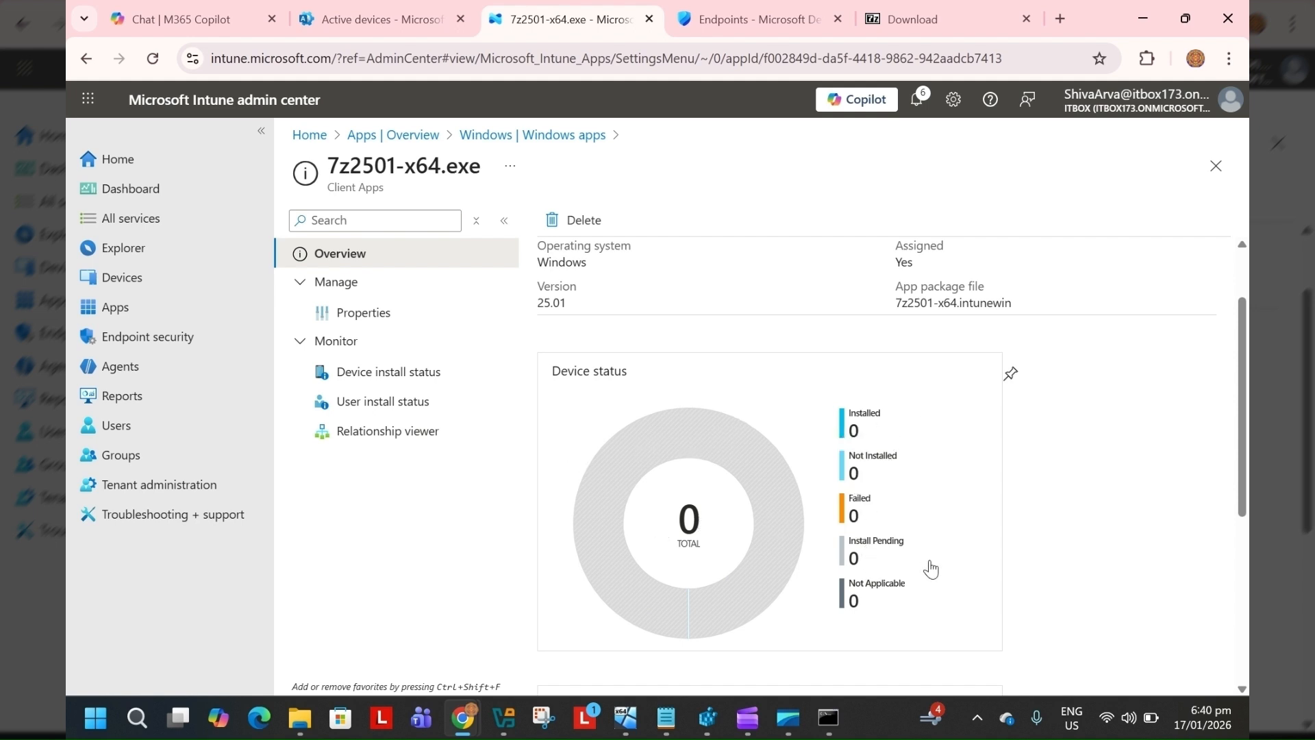
scroll(764, 533, "up", 1)
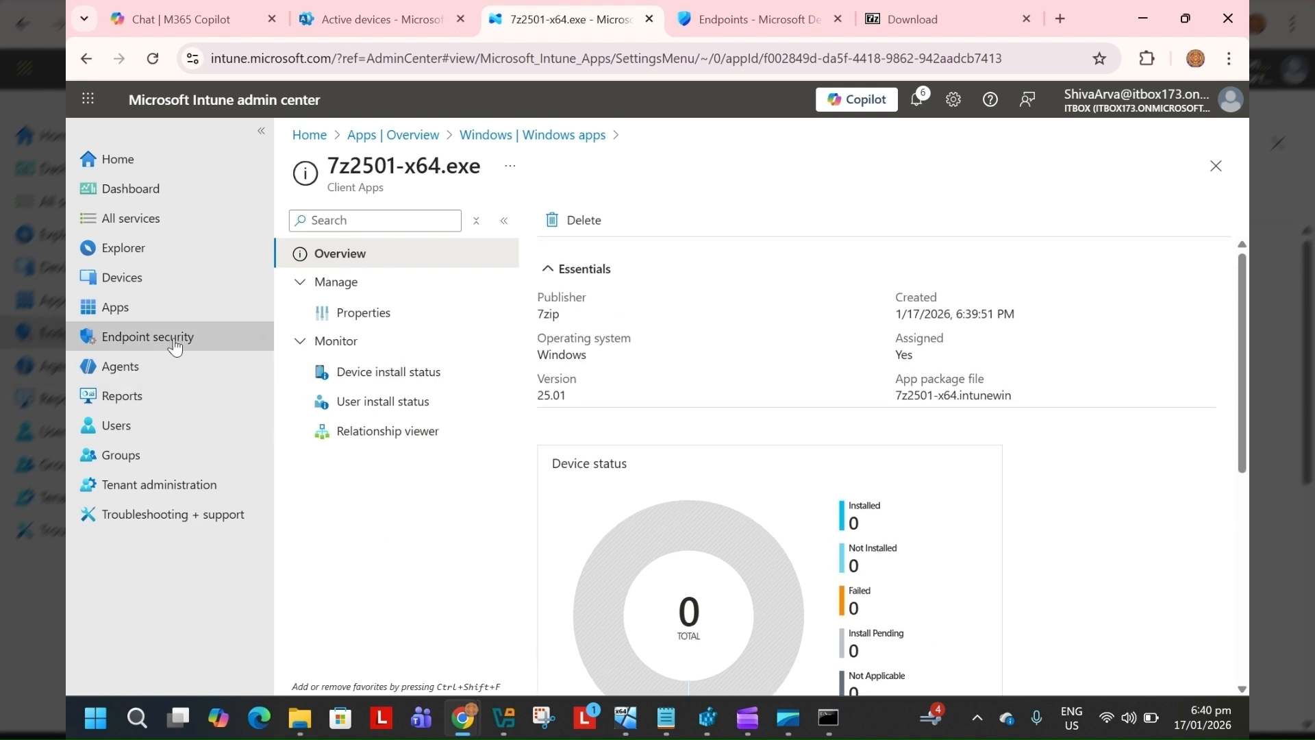
left_click(171, 281)
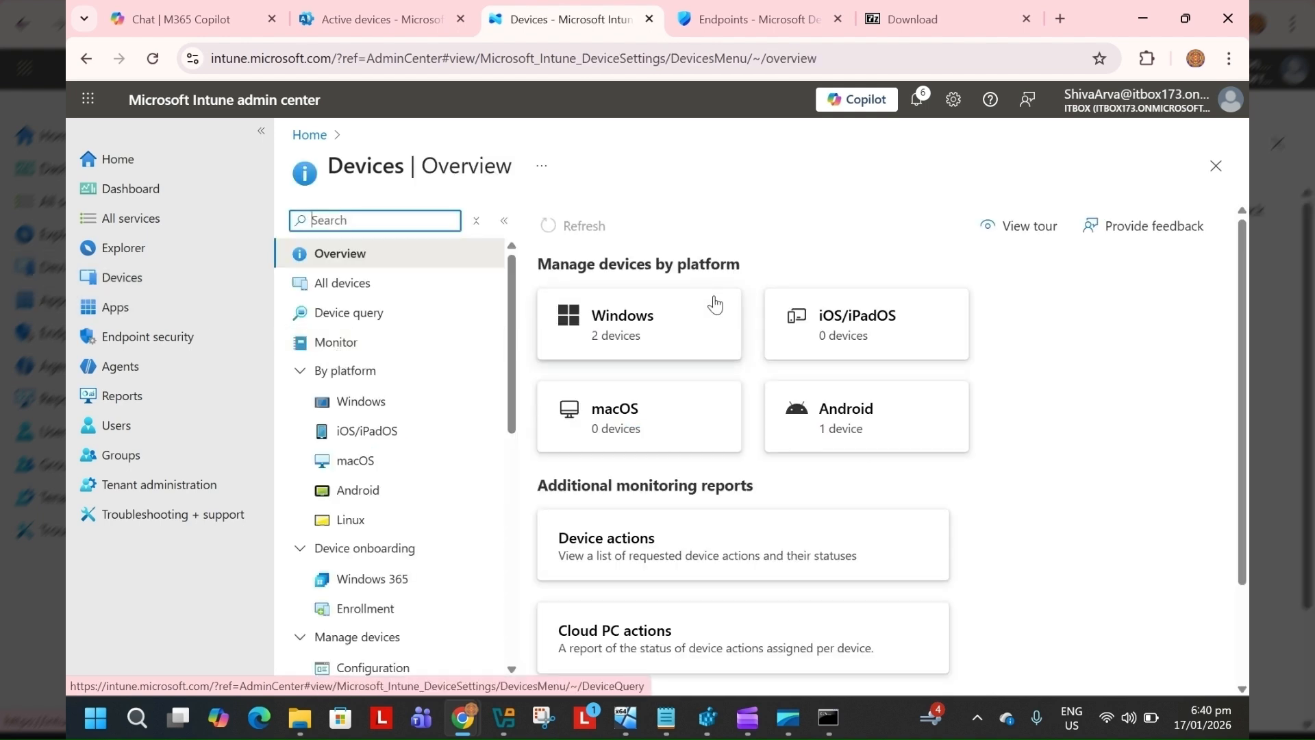
left_click(670, 328)
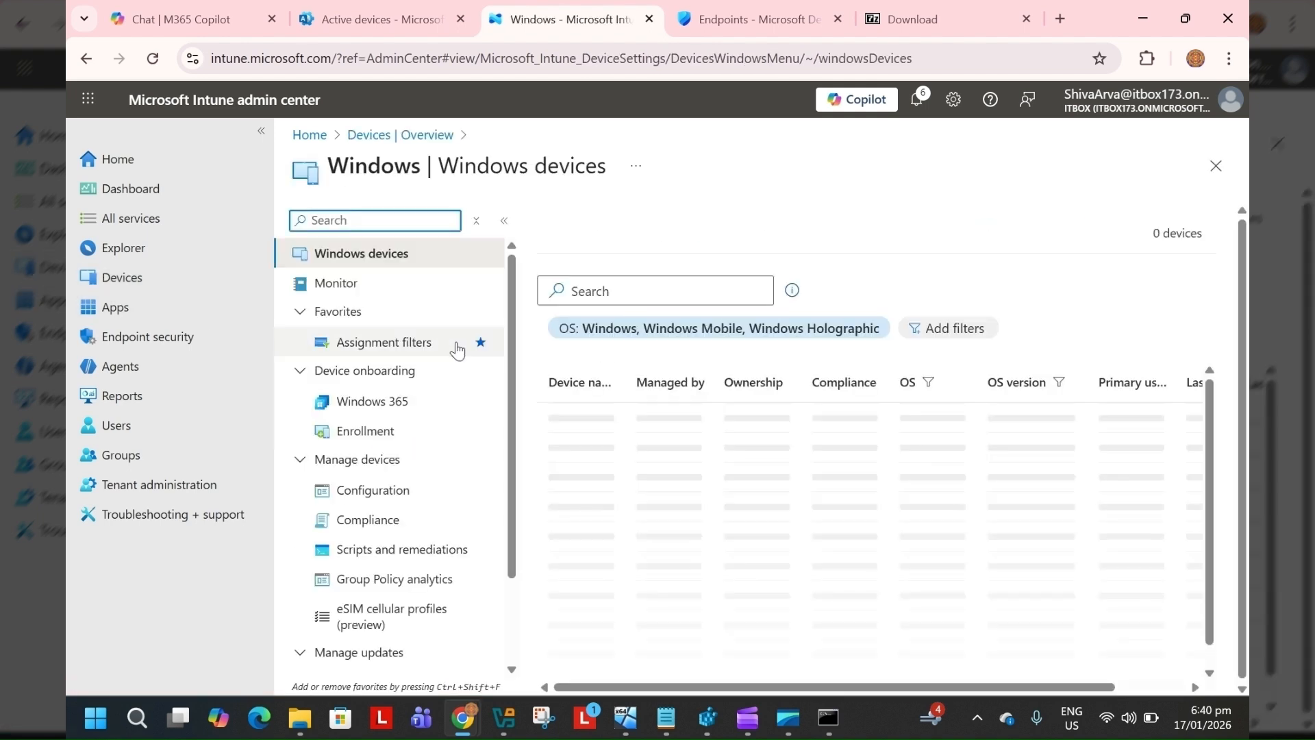
left_click(587, 419)
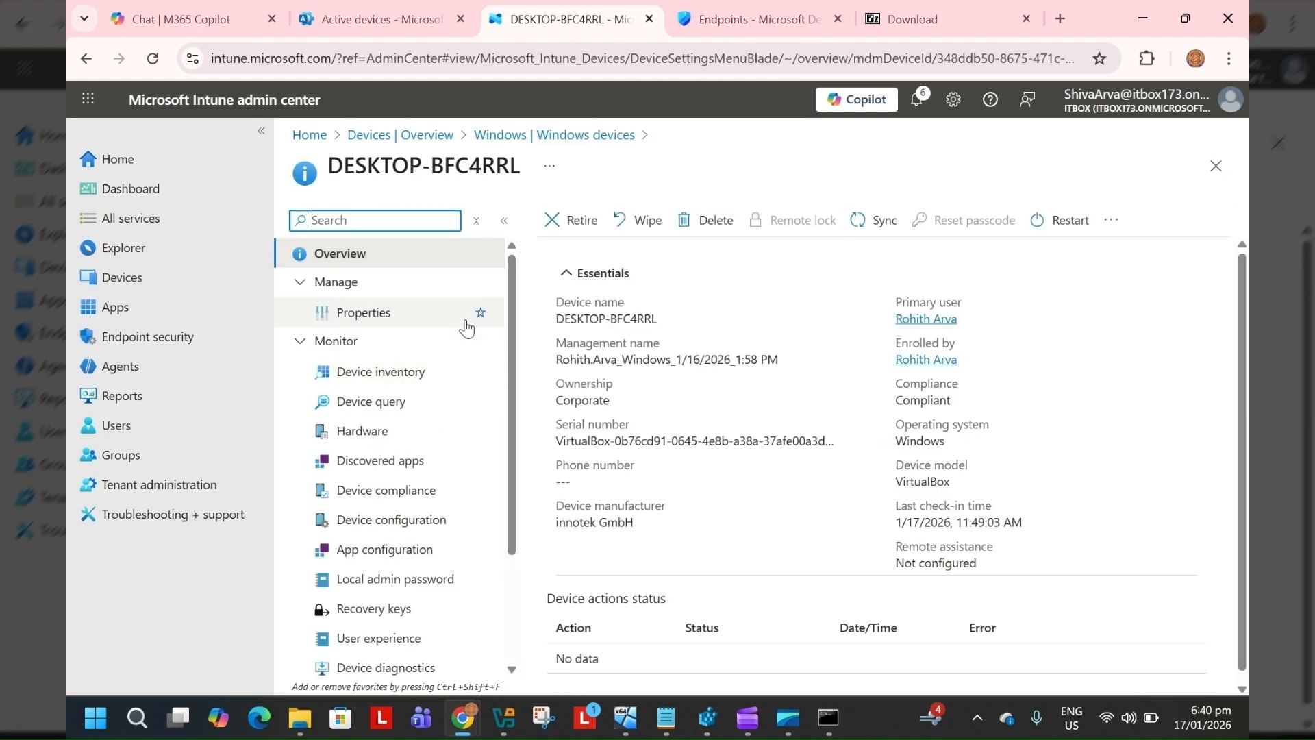
left_click(869, 220)
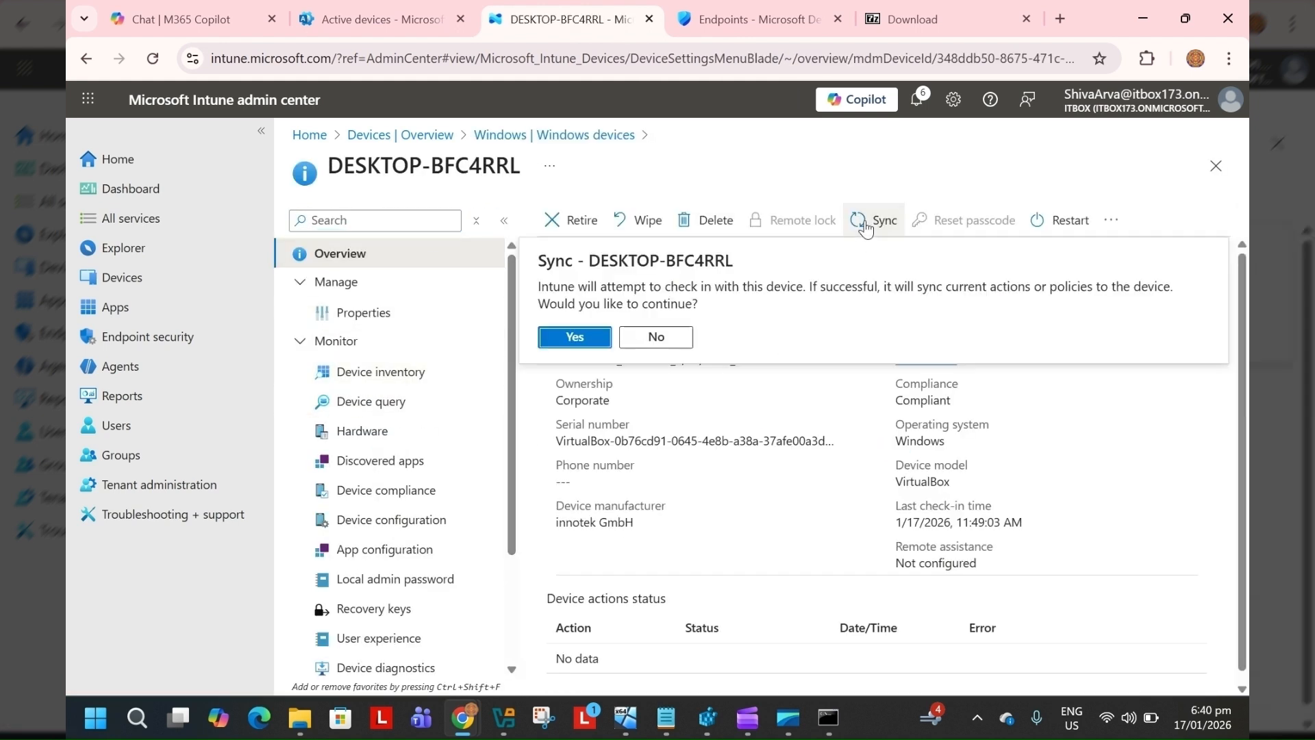
left_click(569, 345)
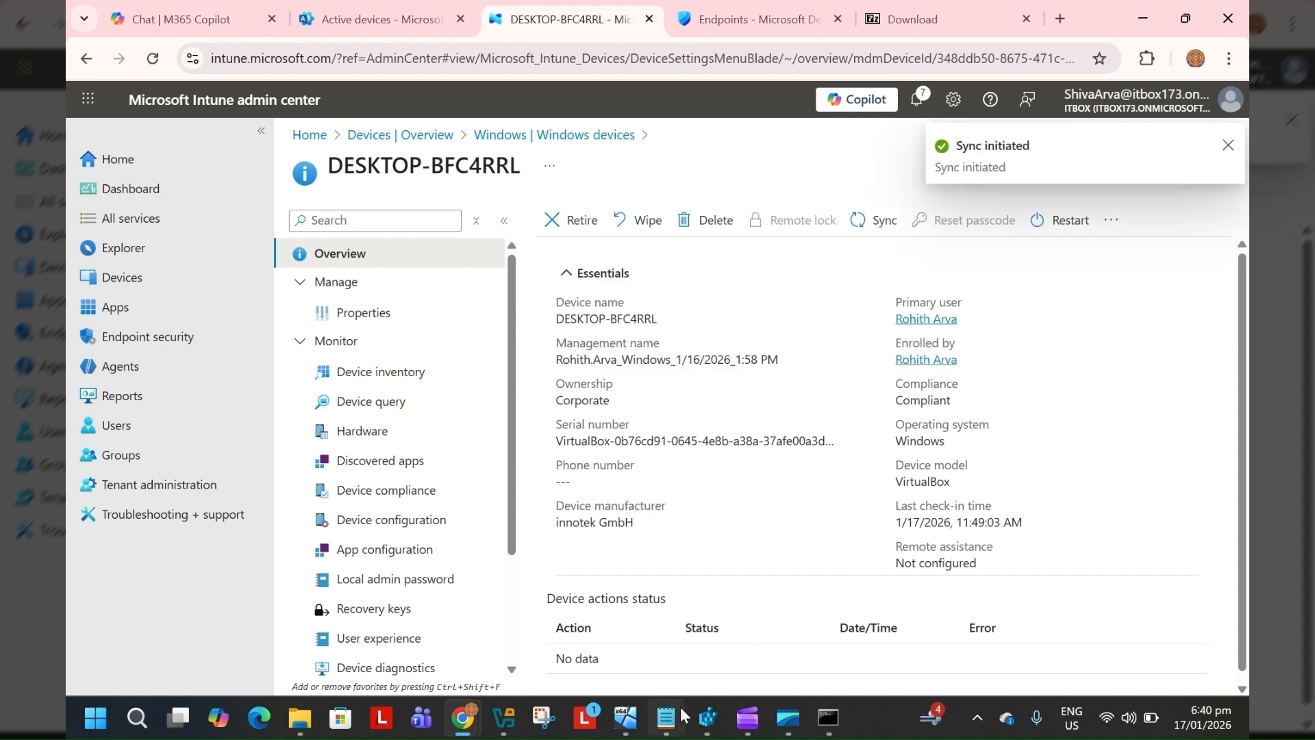
Switch to the IntuneVM and sync the device from Company Portal's taskbar shortcut
left_click(625, 717)
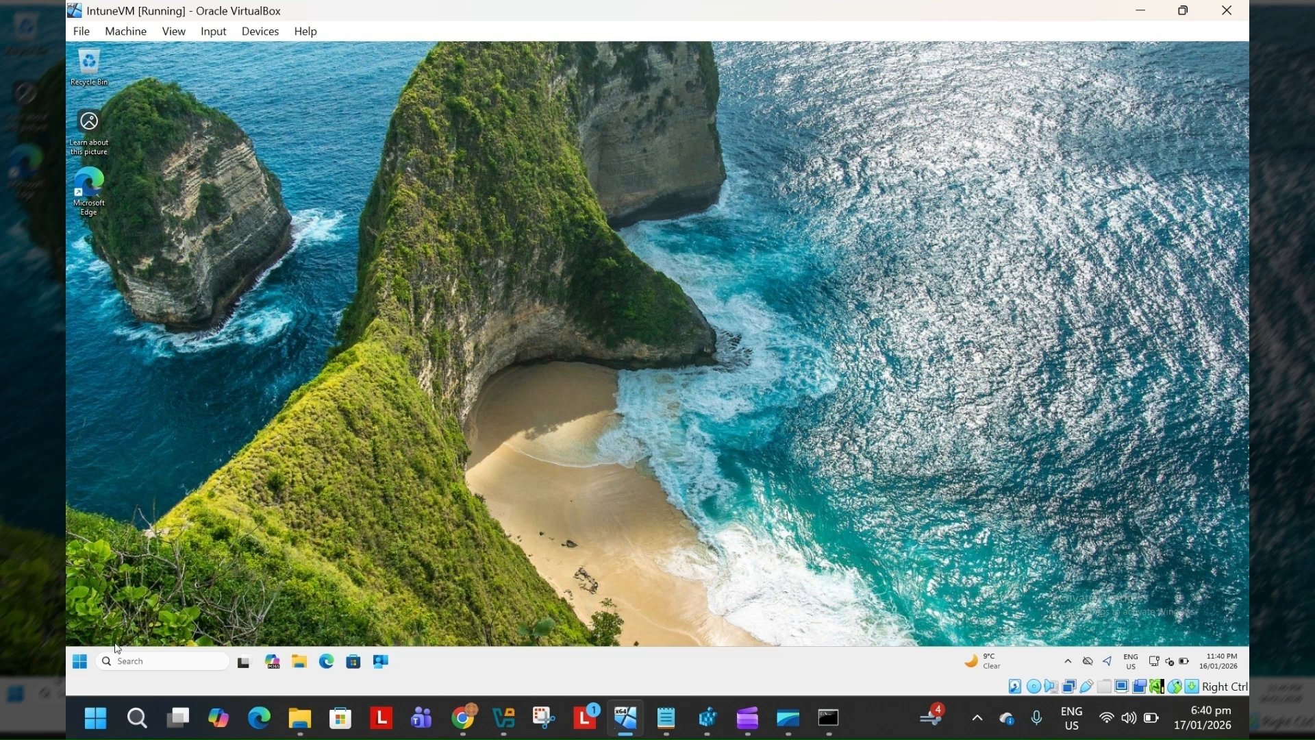
left_click(386, 661)
right_click(386, 661)
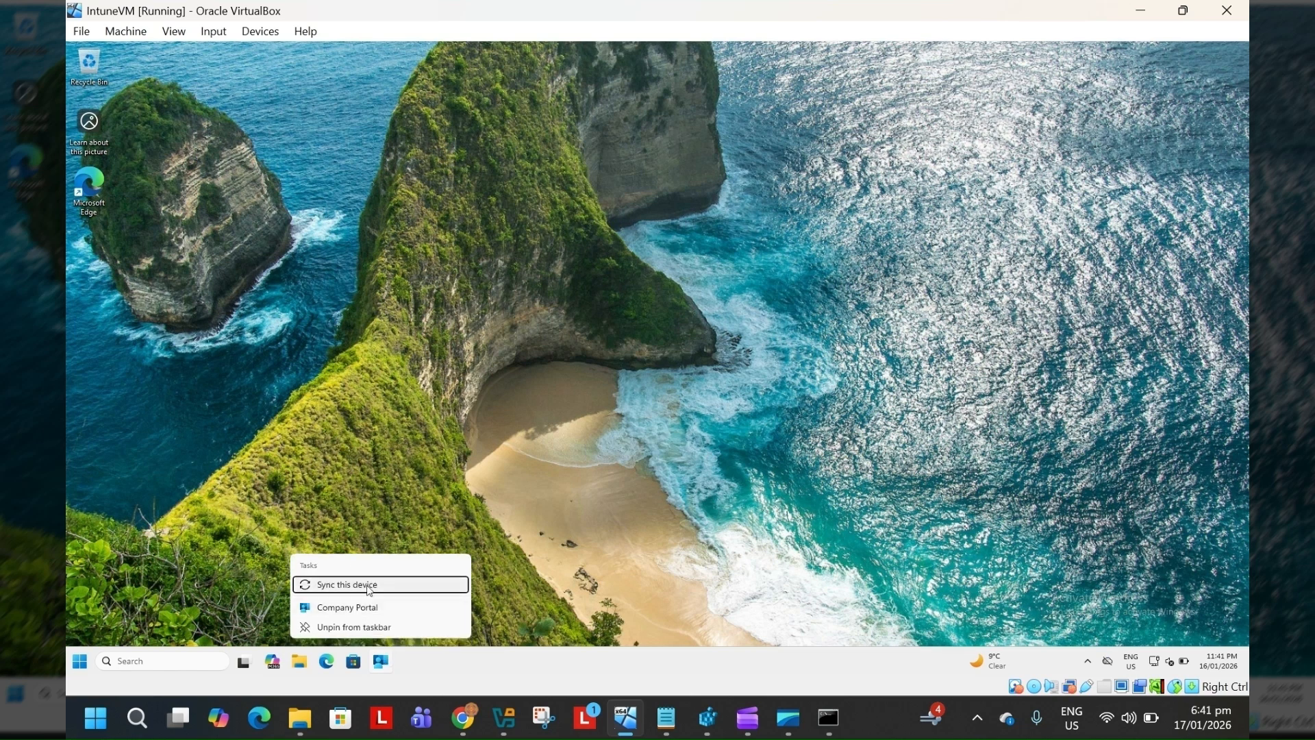
left_click(324, 586)
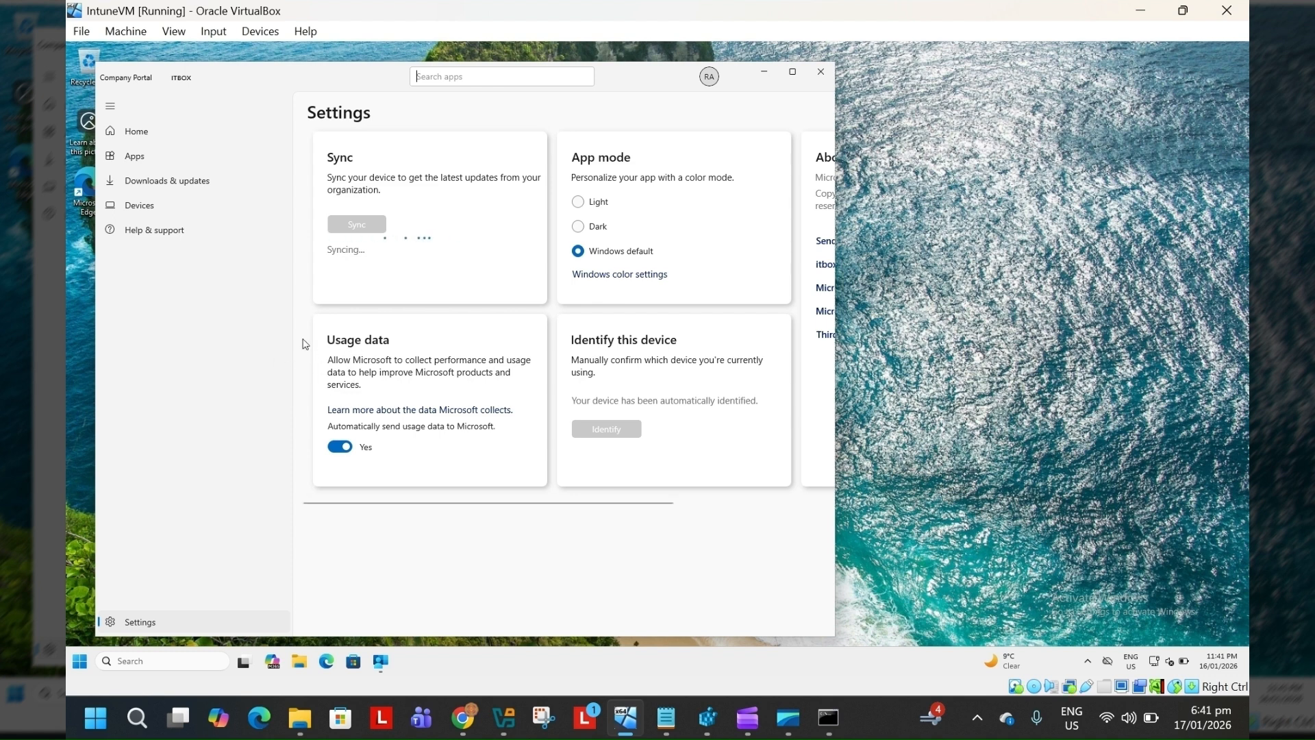
left_click(78, 661)
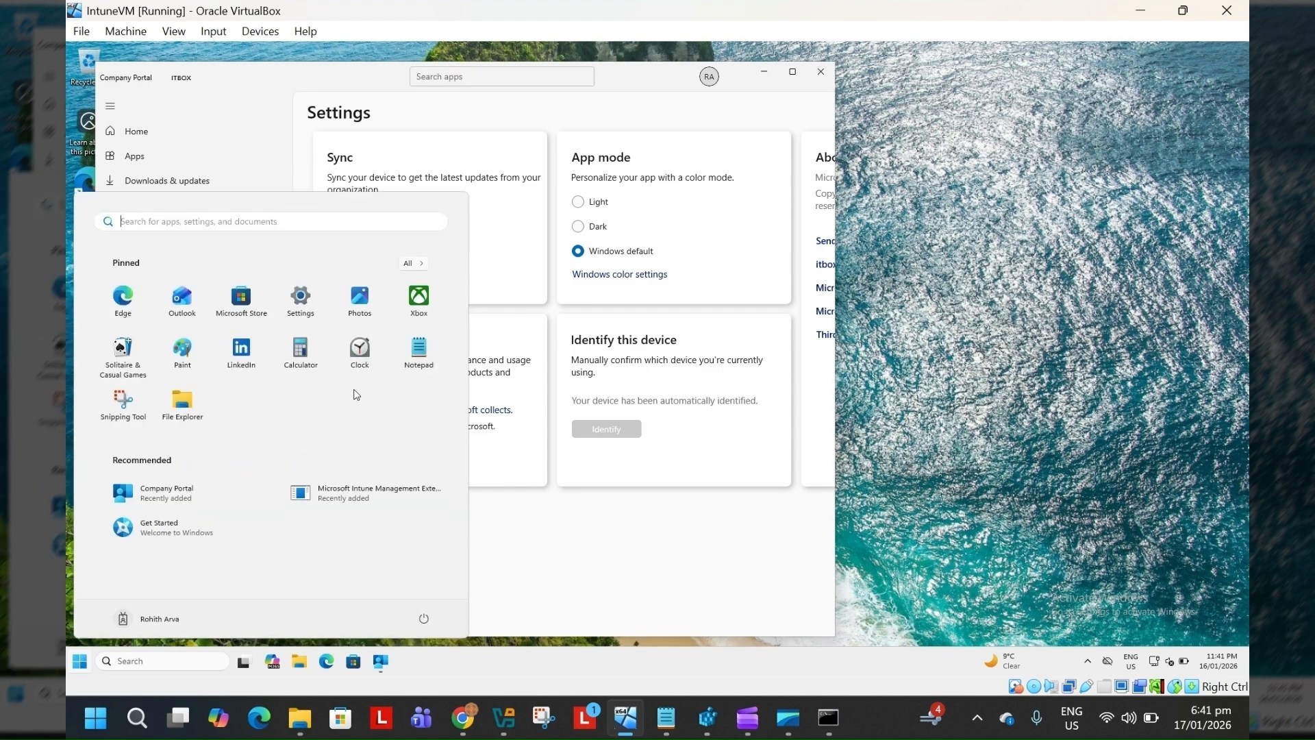
left_click(423, 267)
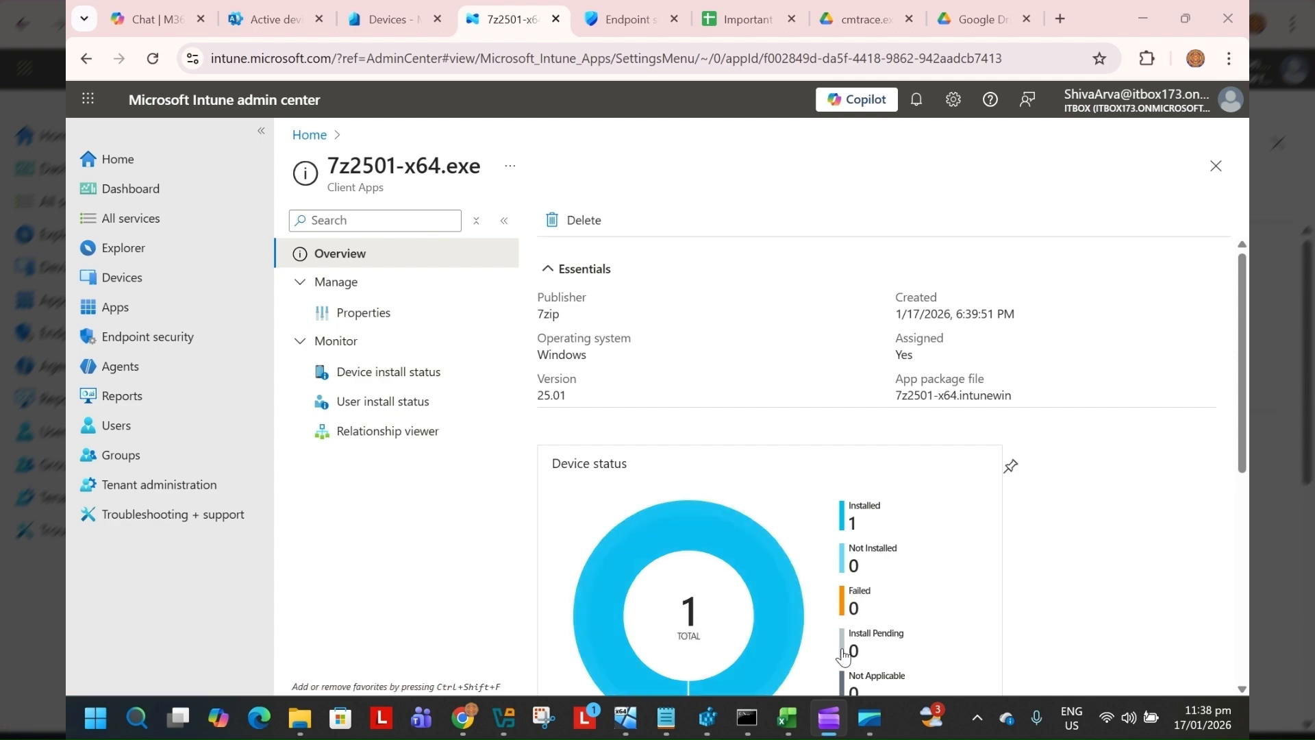
Review the exported device install status report, then the app's properties and its detection rule path
left_click(798, 719)
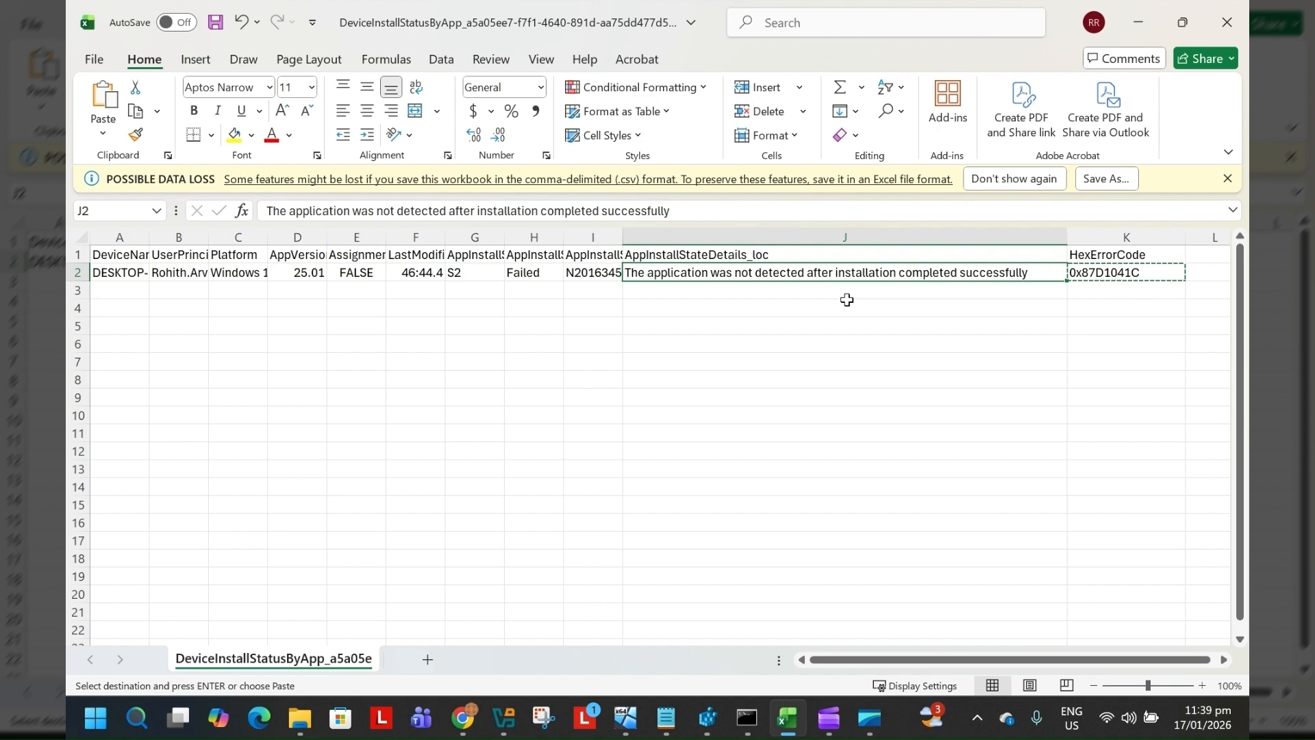
left_click(1152, 24)
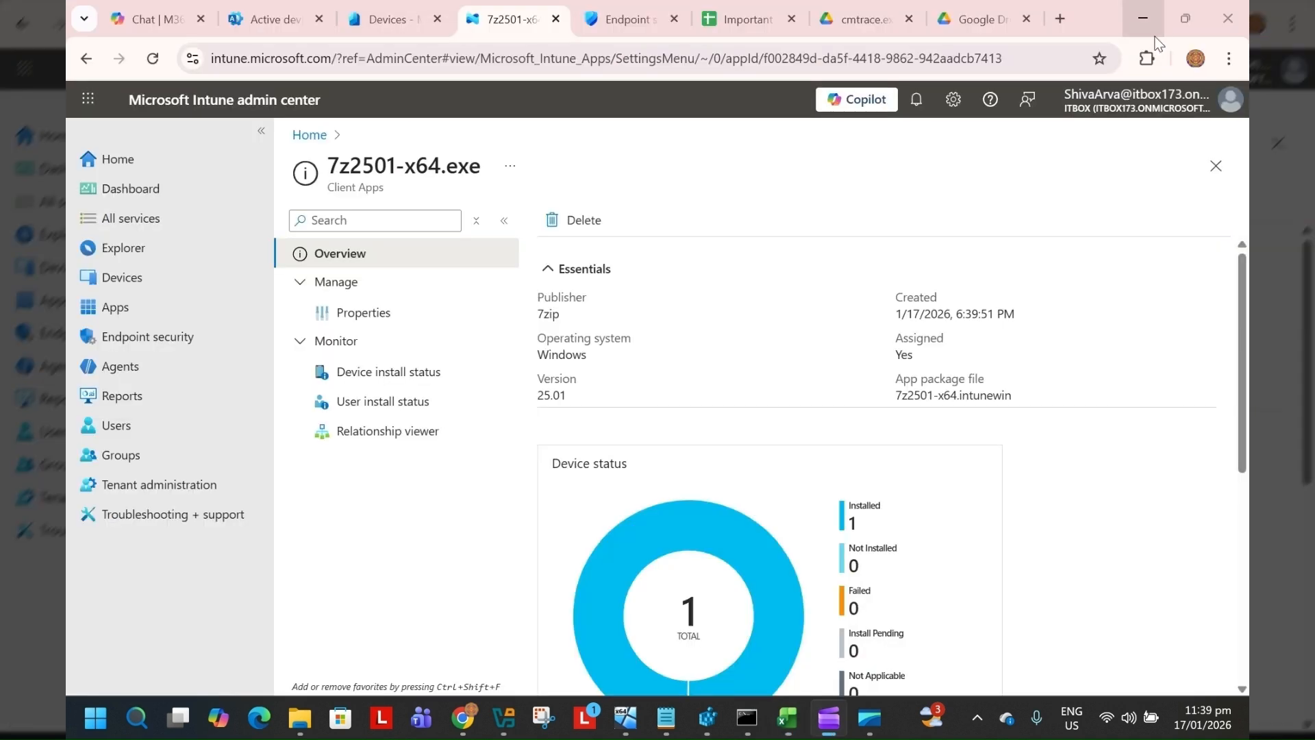
left_click(411, 321)
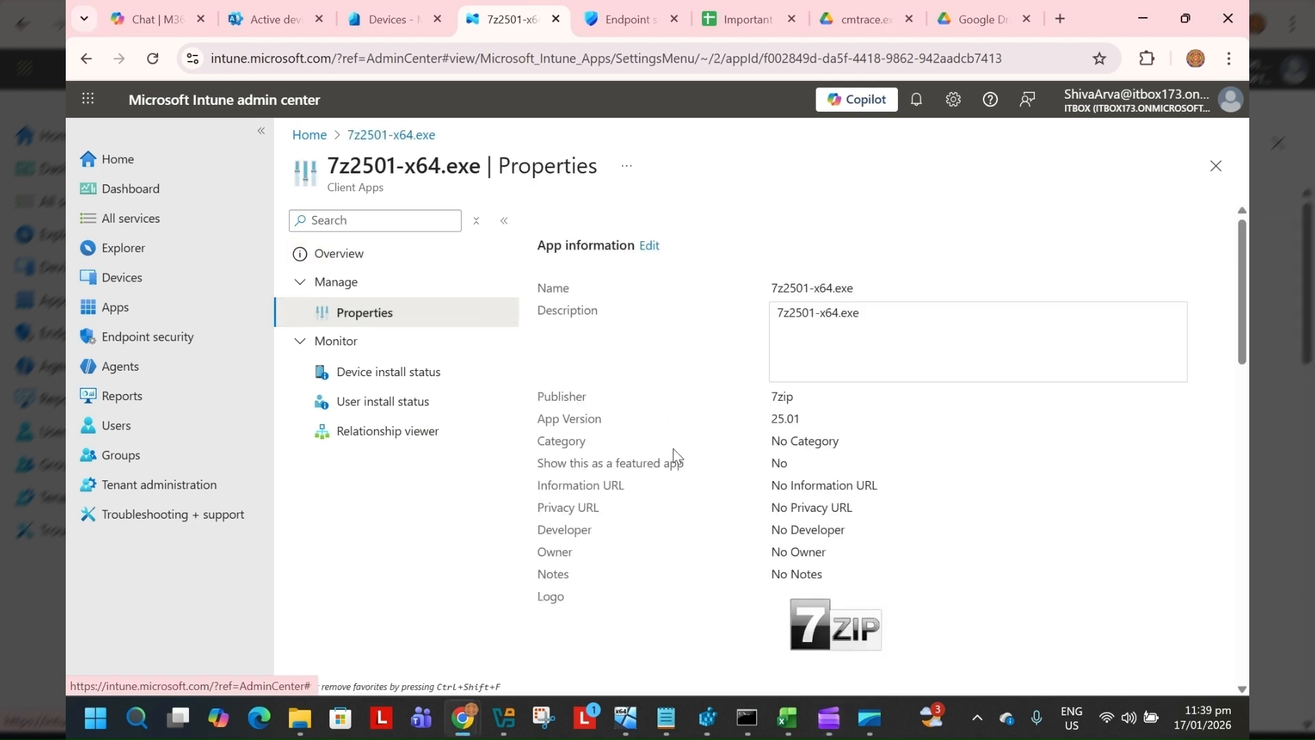
scroll(672, 450, "down", 12)
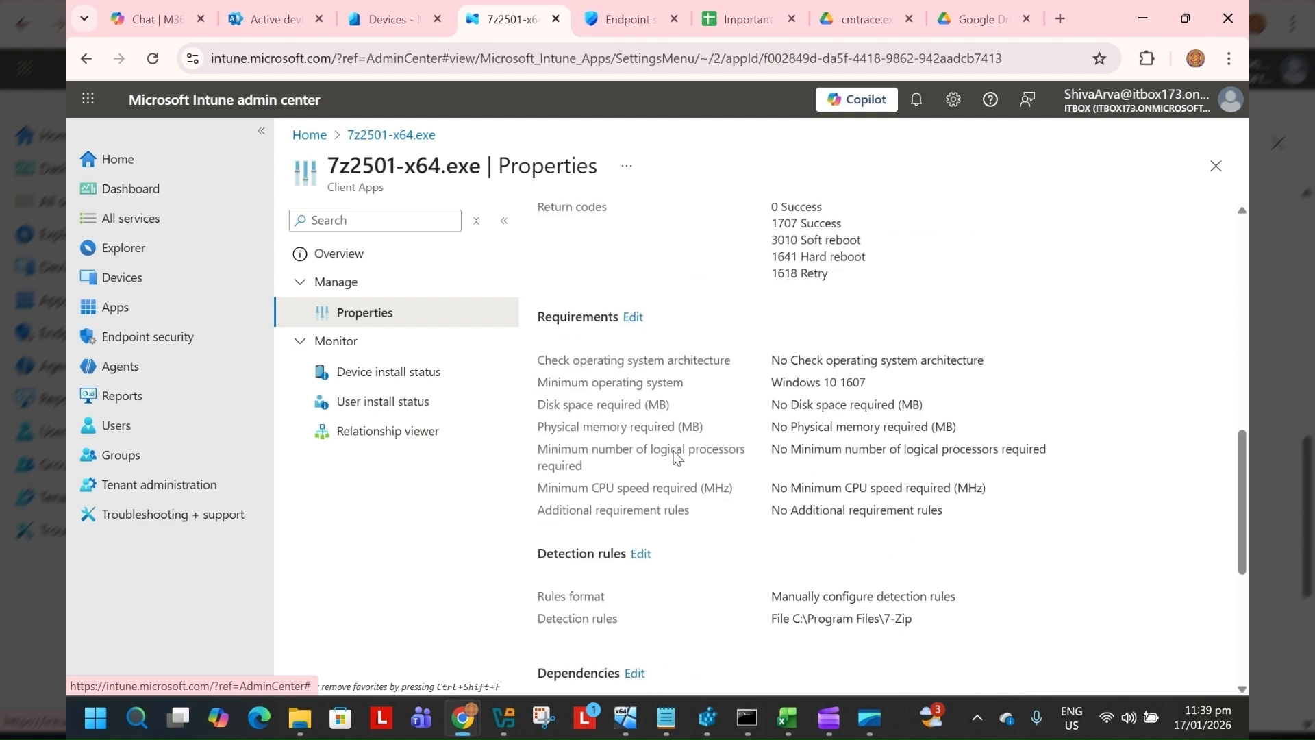
scroll(673, 451, "down", 1)
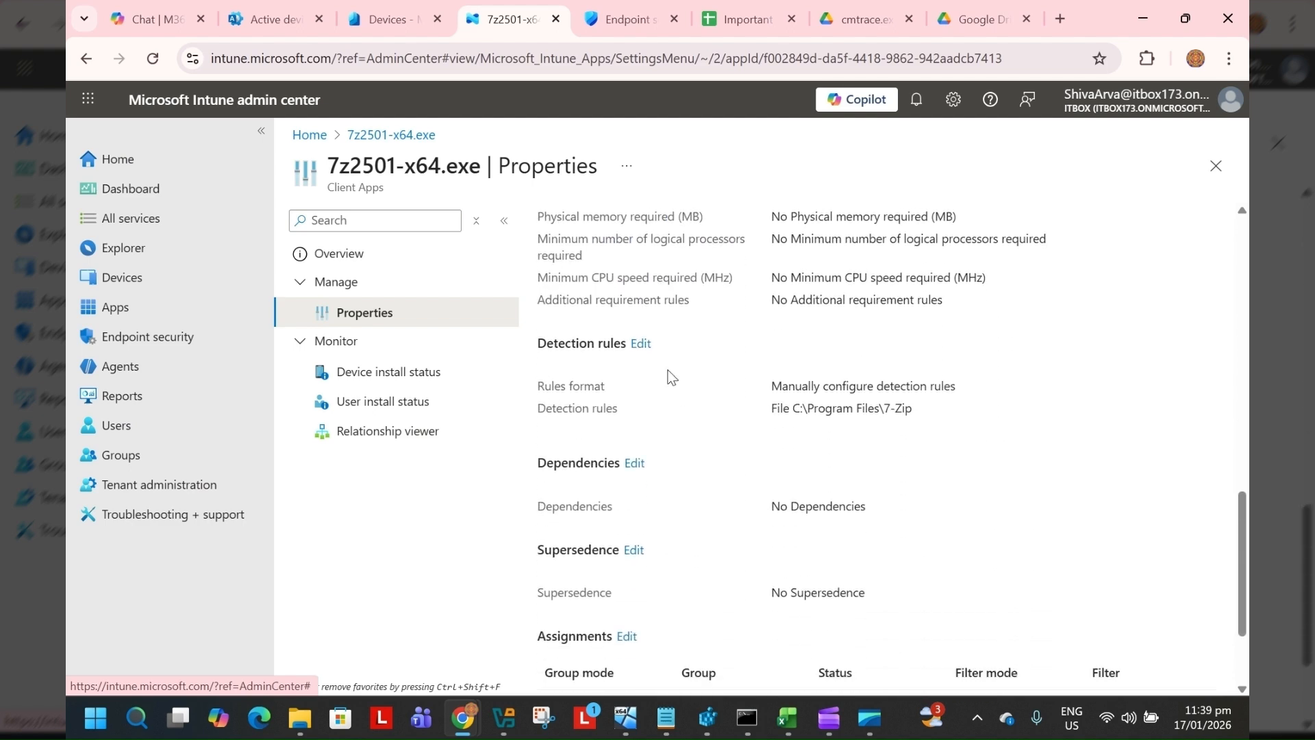
left_click_drag(938, 416, 765, 417)
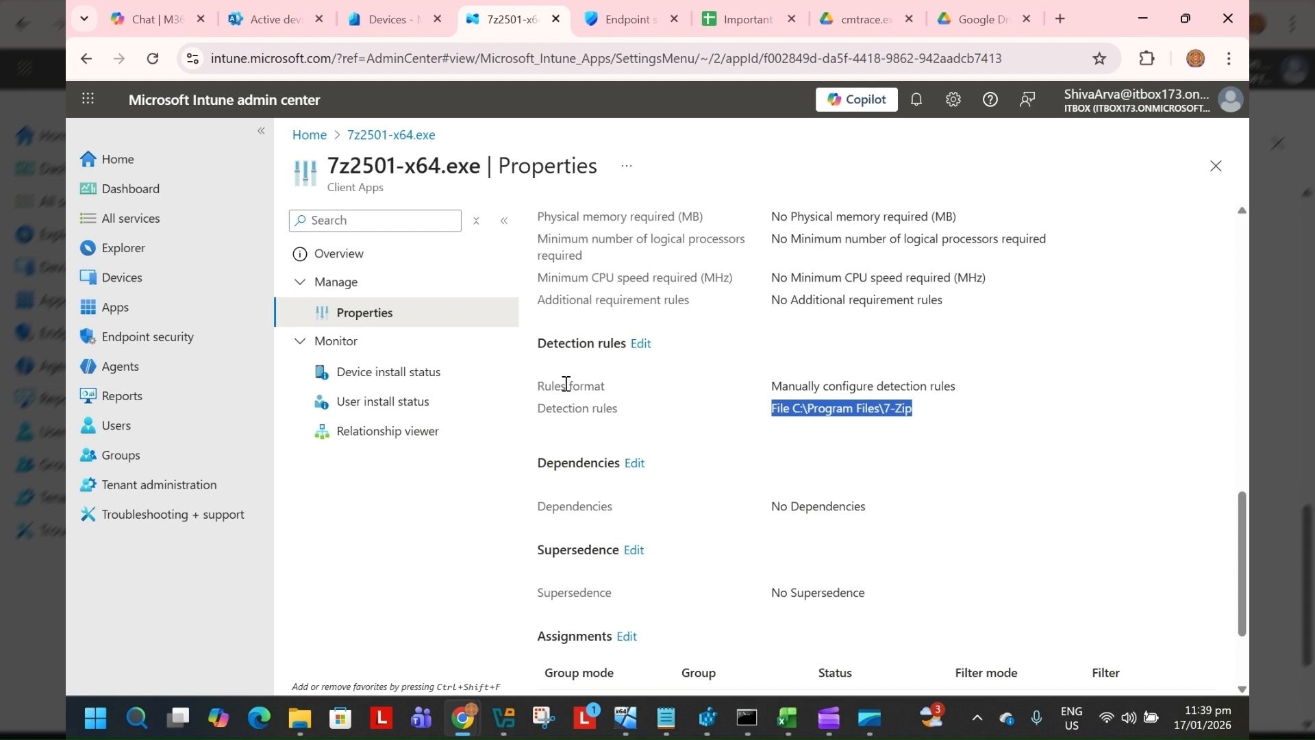
left_click(400, 267)
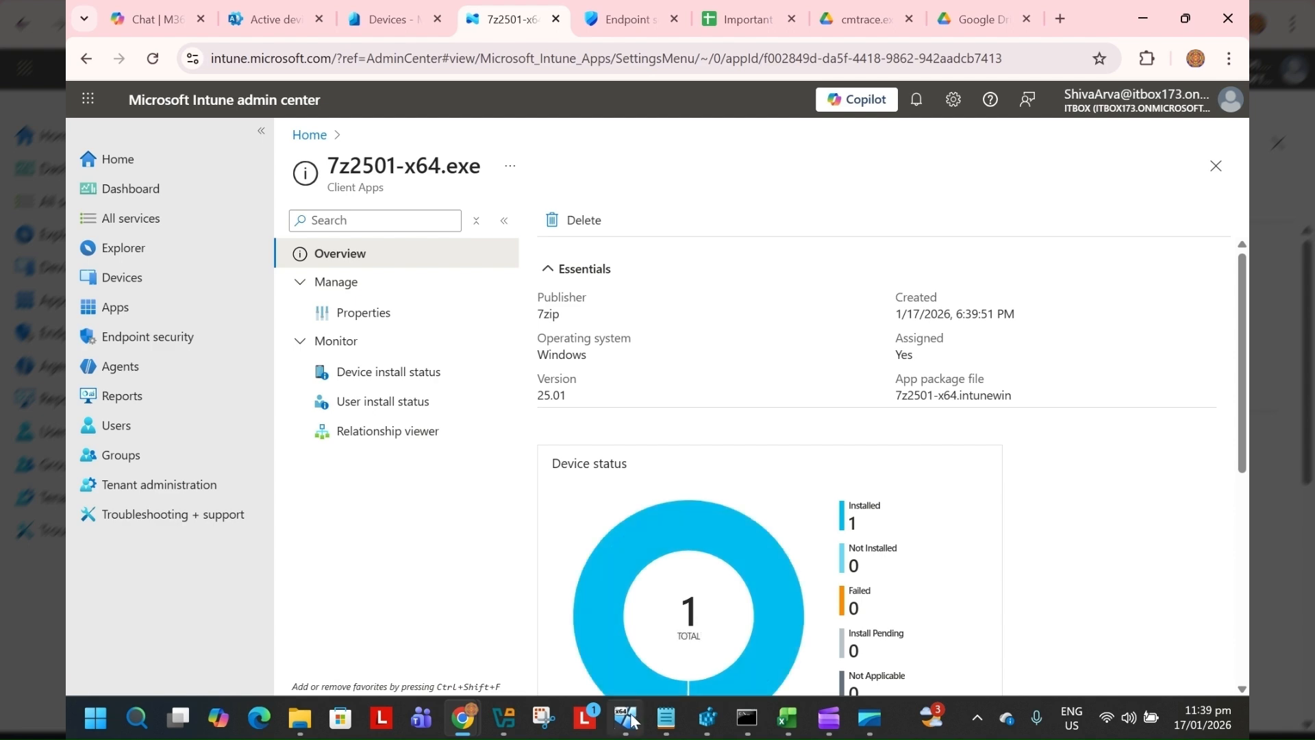
On the IntuneVM, check Programs and Features for the installed 7-Zip entry
mouse_move(627, 719)
left_click(630, 677)
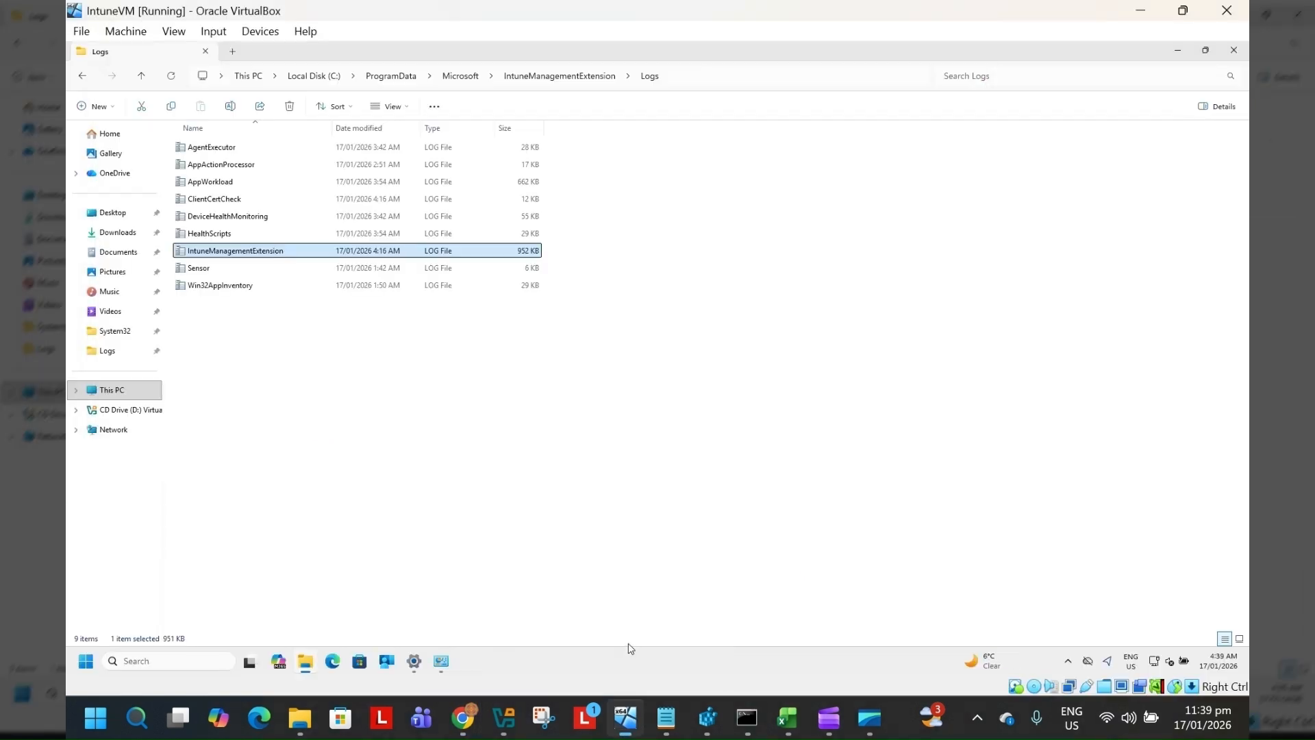
left_click(439, 663)
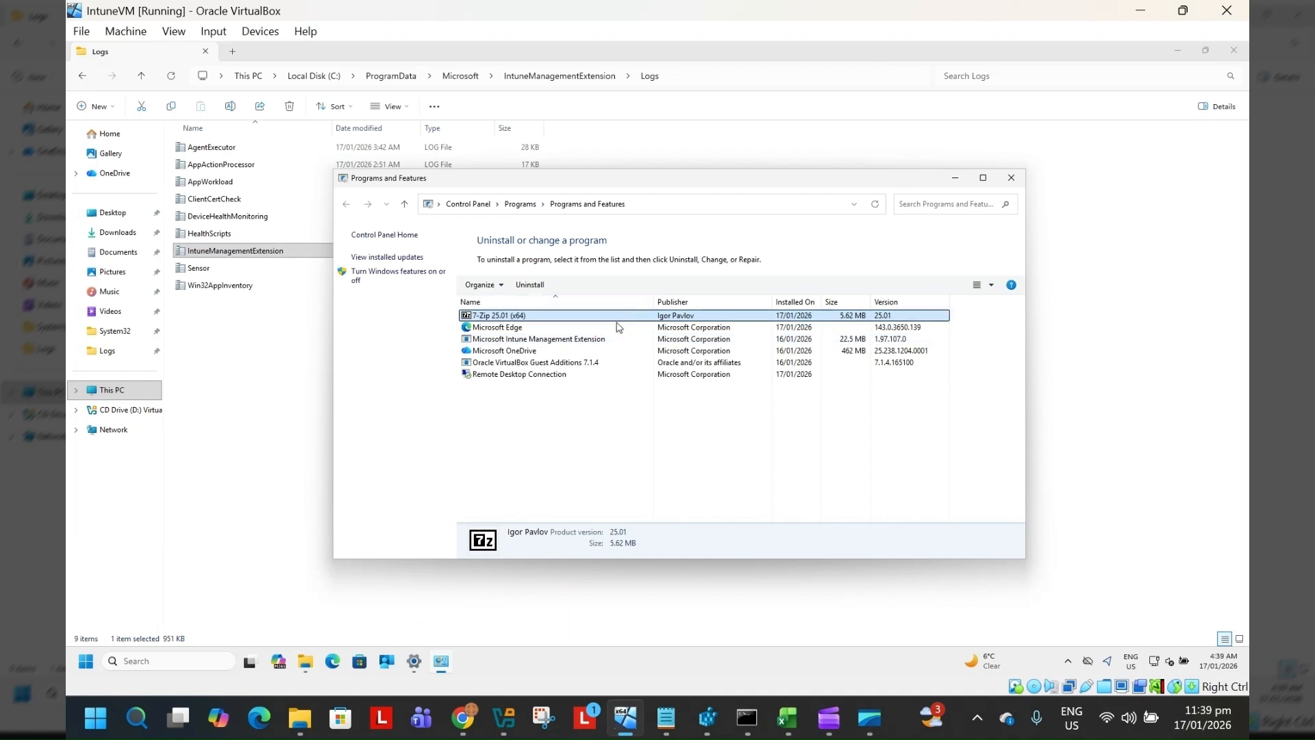
left_click(297, 381)
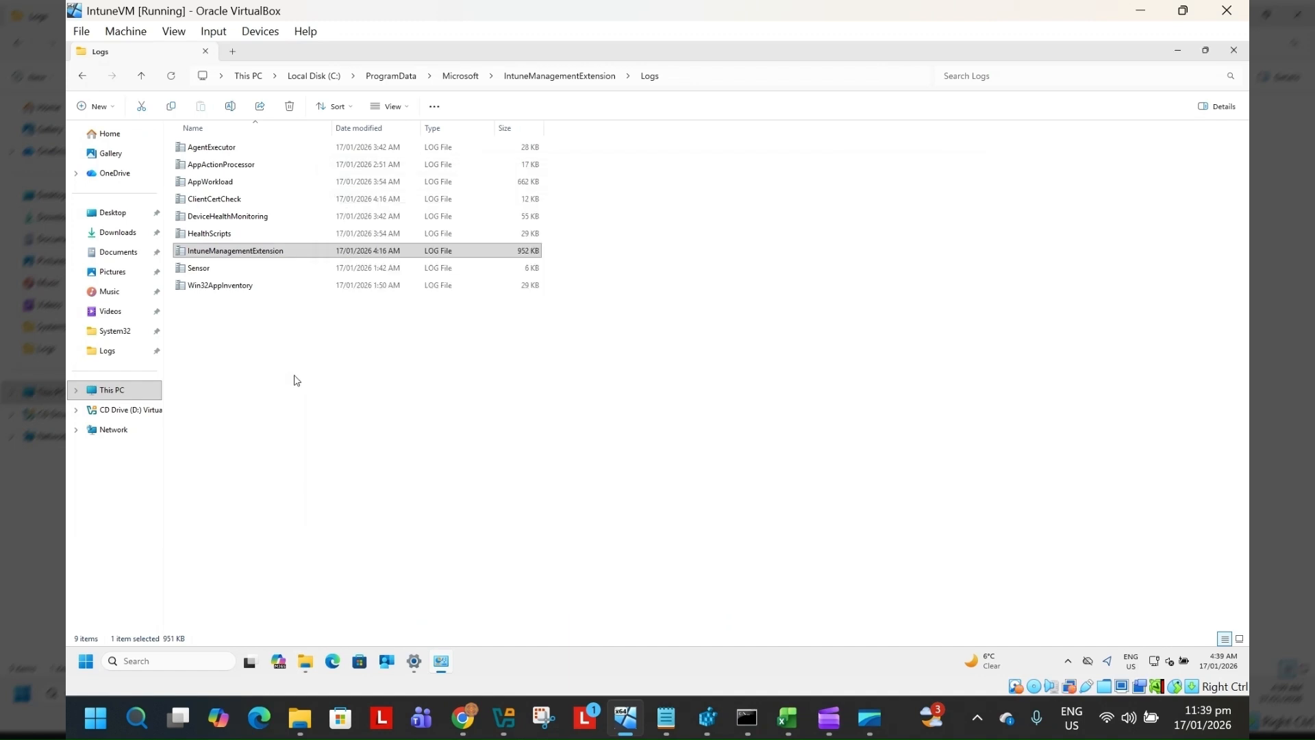
Open the IntuneManagementExtension log in the Logs folder with CMTrace, then return to the app's overview in the browser
left_click(678, 80)
left_click(678, 80)
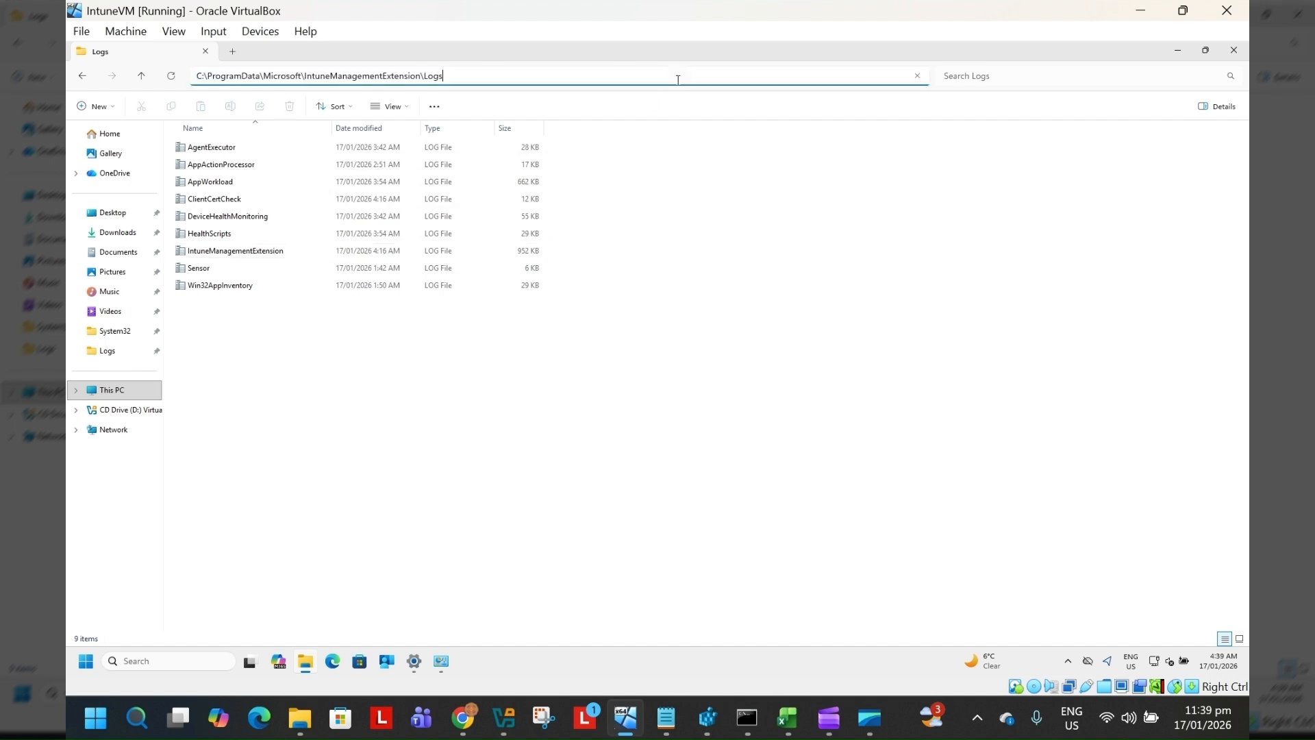
double_click(247, 252)
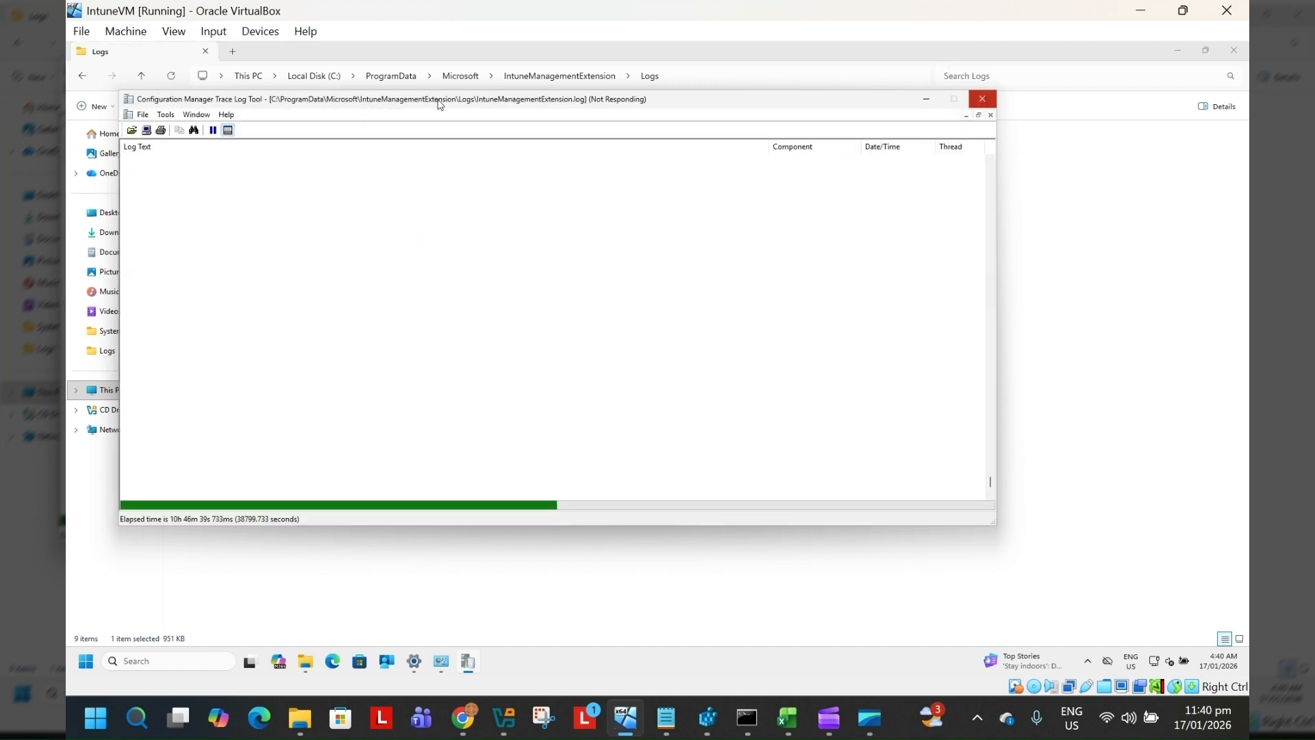
left_click(491, 571)
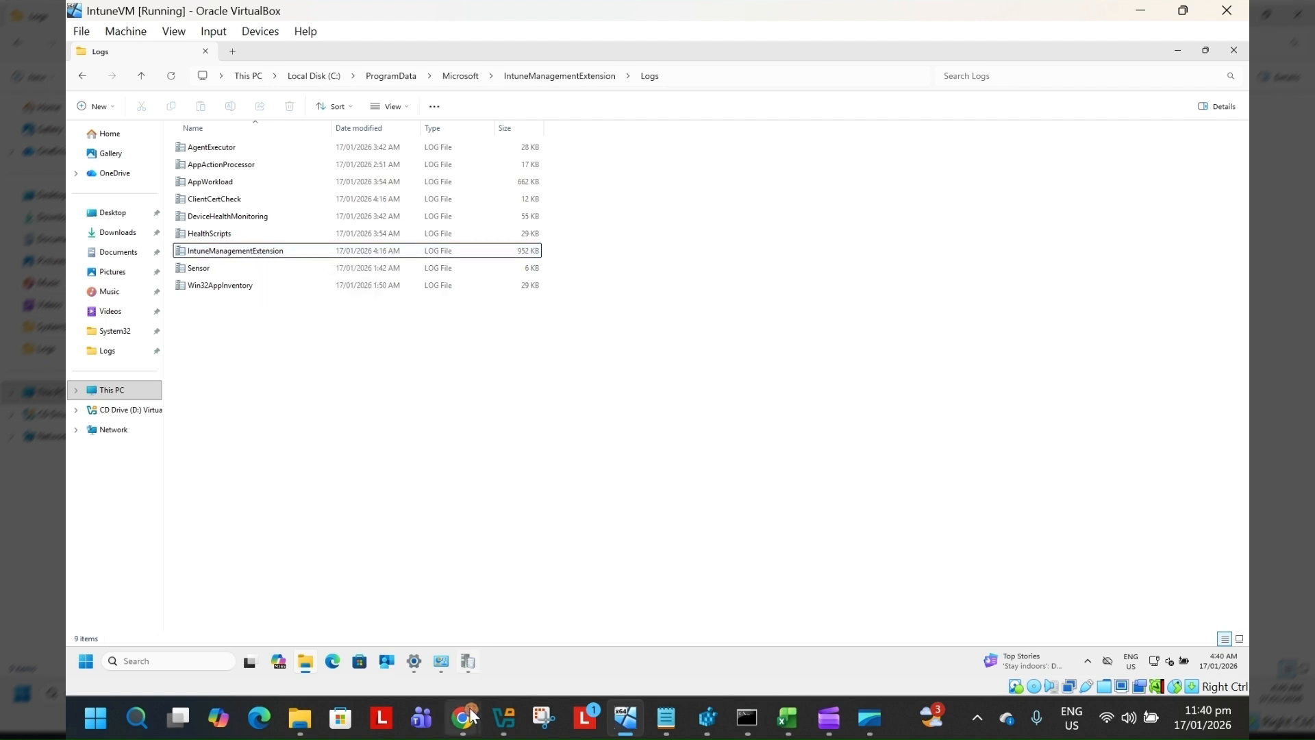
mouse_move(463, 715)
left_click(474, 634)
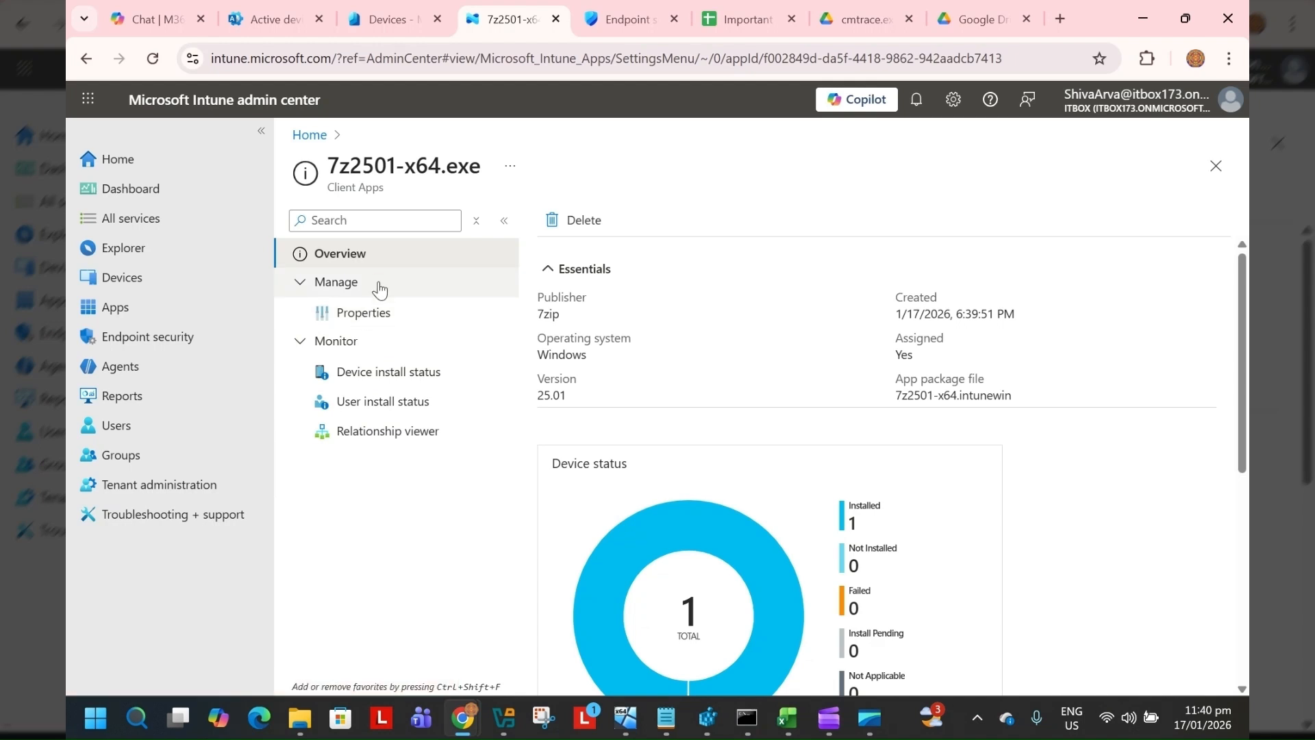